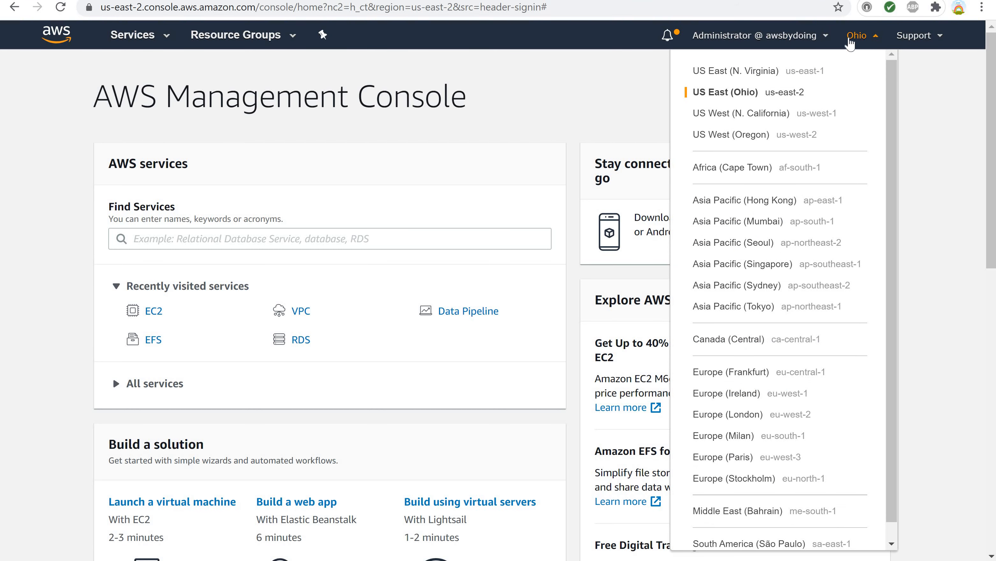
Open the VPC service by searching for vpc in the services search.
click(852, 42)
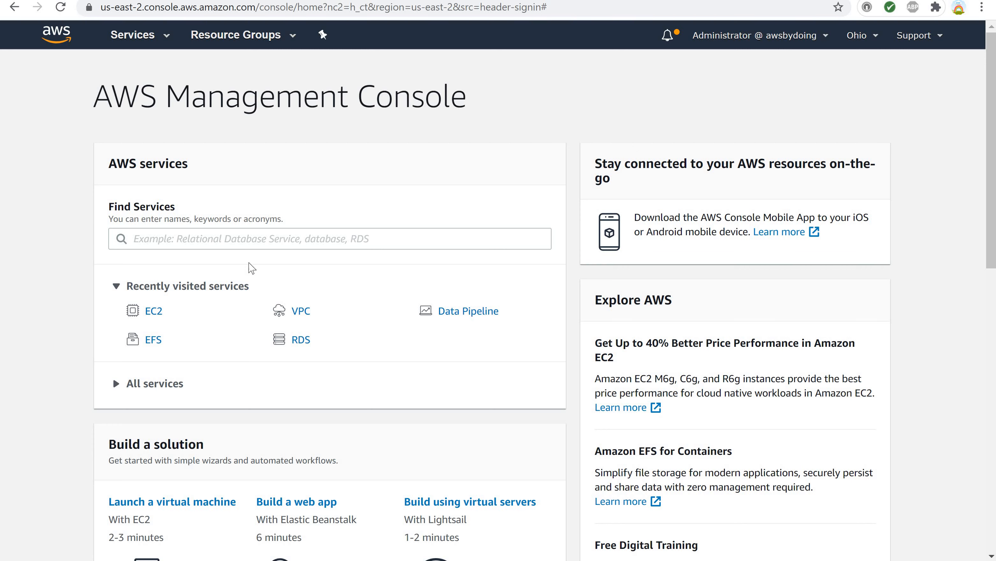
click(171, 237)
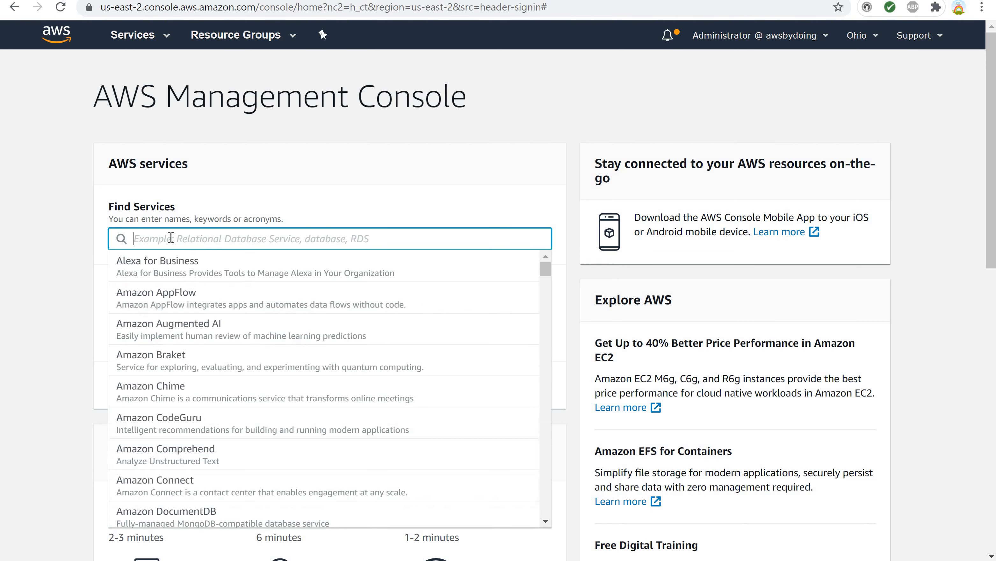
text(vpc)
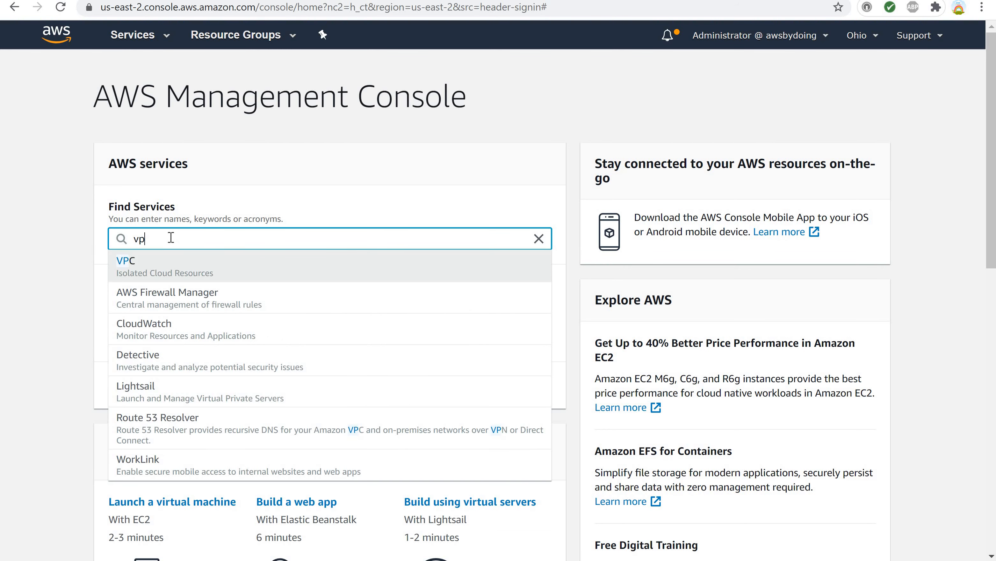
click(162, 280)
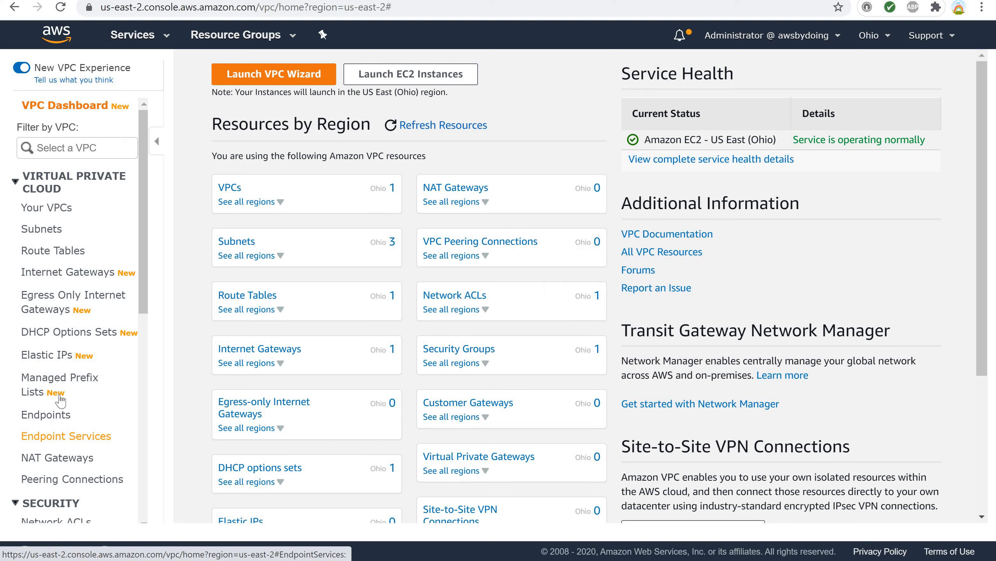
Go to Security Groups and start creating a new security group.
scroll(78, 313, down, 5)
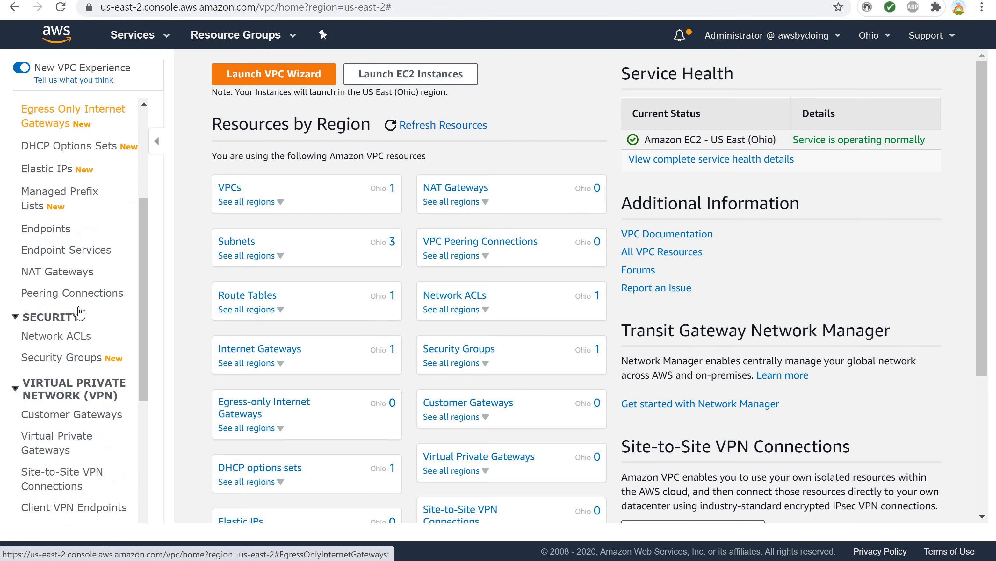
click(78, 329)
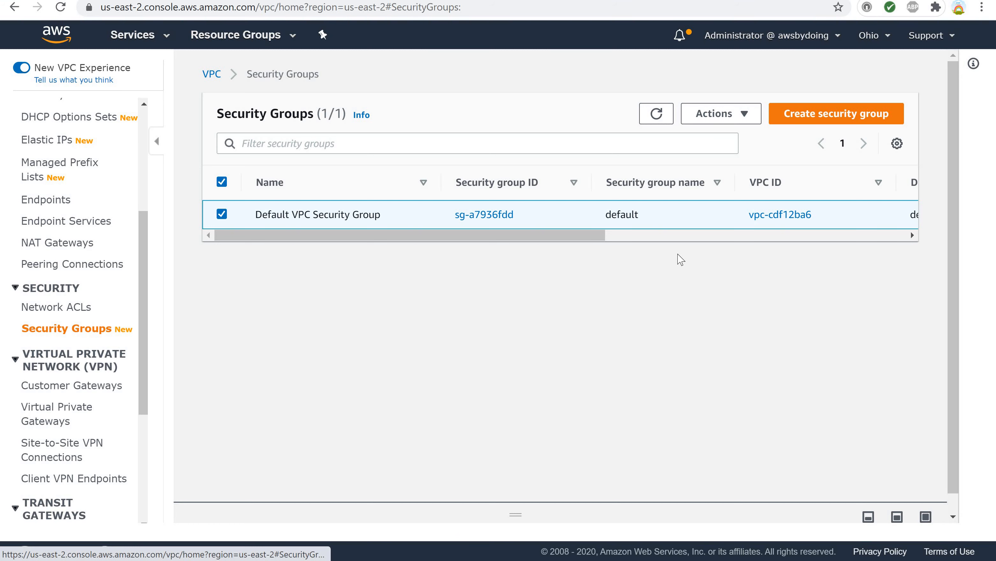
click(809, 117)
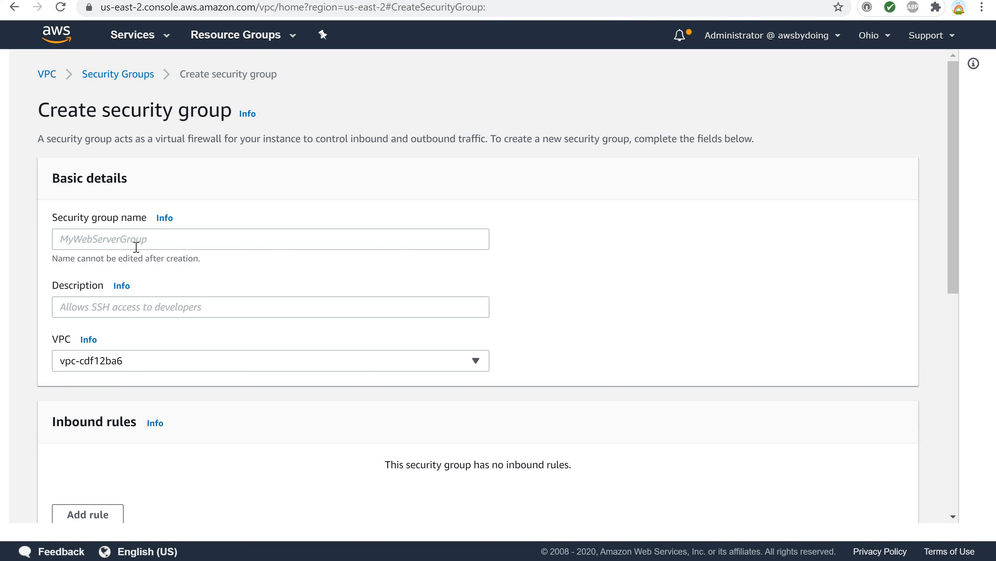
Name the security group myWebServerSecurityGroup and copy the name.
click(129, 239)
text(myWebServerSecur)
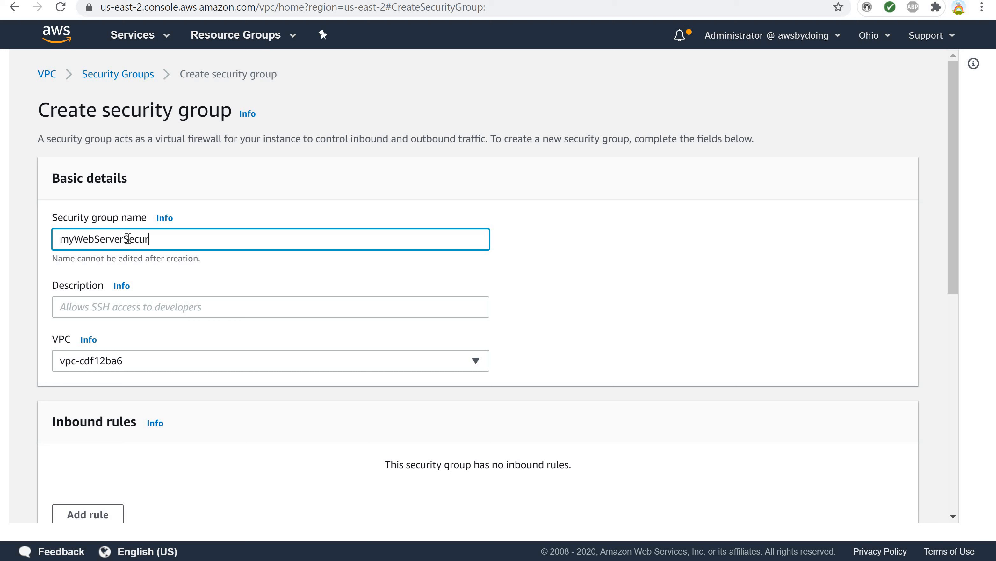
text(ityGroup)
key(shift+Left)
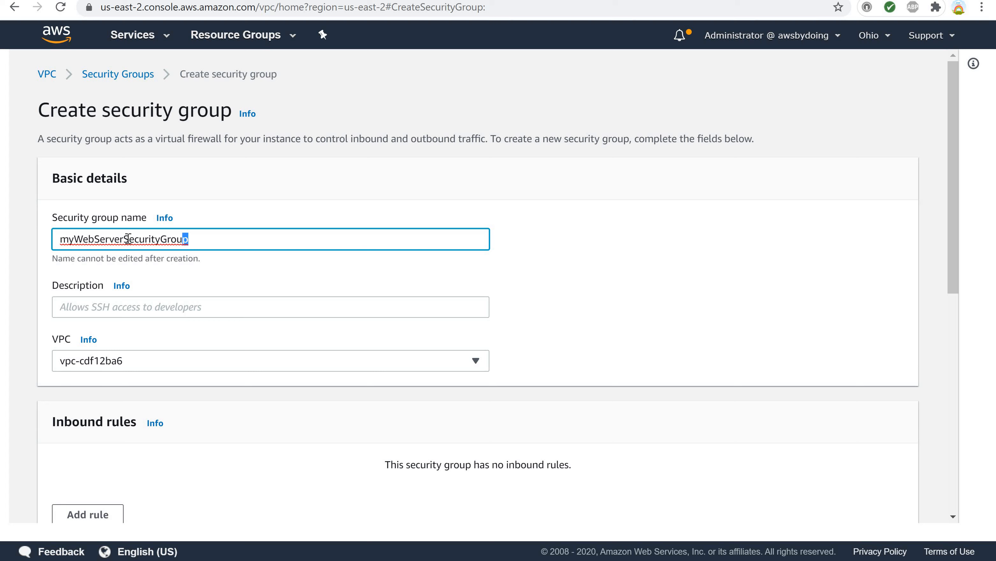
key(shift+Left)
key(shift+Left)
key(shift+Left)
key(shift+Left)
key(shift+Left)
key(shift+Left)
key(shift+Left)
key(shift+Left)
key(shift+Left)
key(shift+Left)
key(shift+Left)
key(shift+Left)
key(shift+Left)
key(shift+Left)
key(shift+Left)
key(shift+Left)
key(shift+Left)
key(shift+Left)
key(shift+Left)
key(shift+Left)
key(ctrl+c)
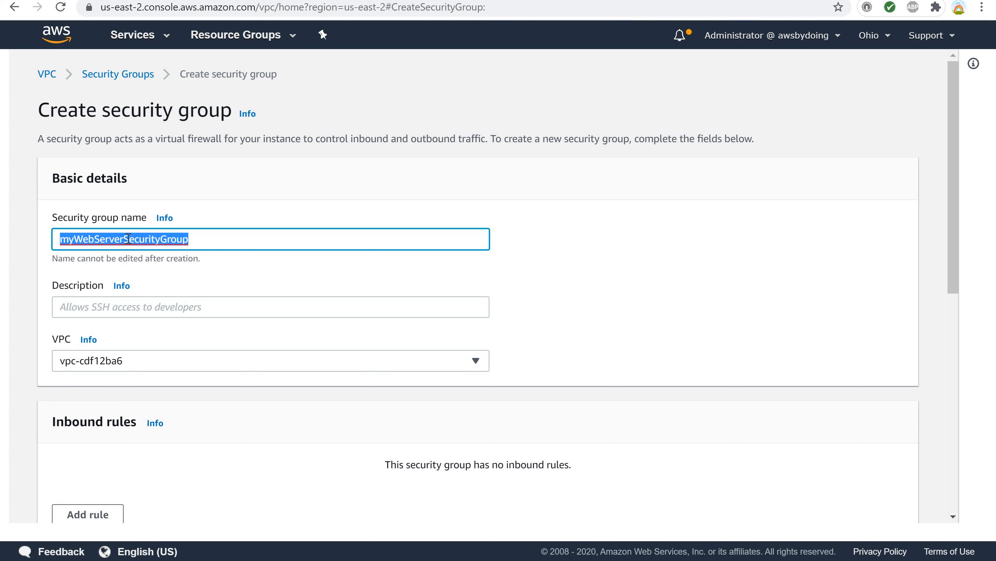
Set the description to 'my Web Server Security Group' and pick the default VPC vpc-cdf12ba6.
click(108, 310)
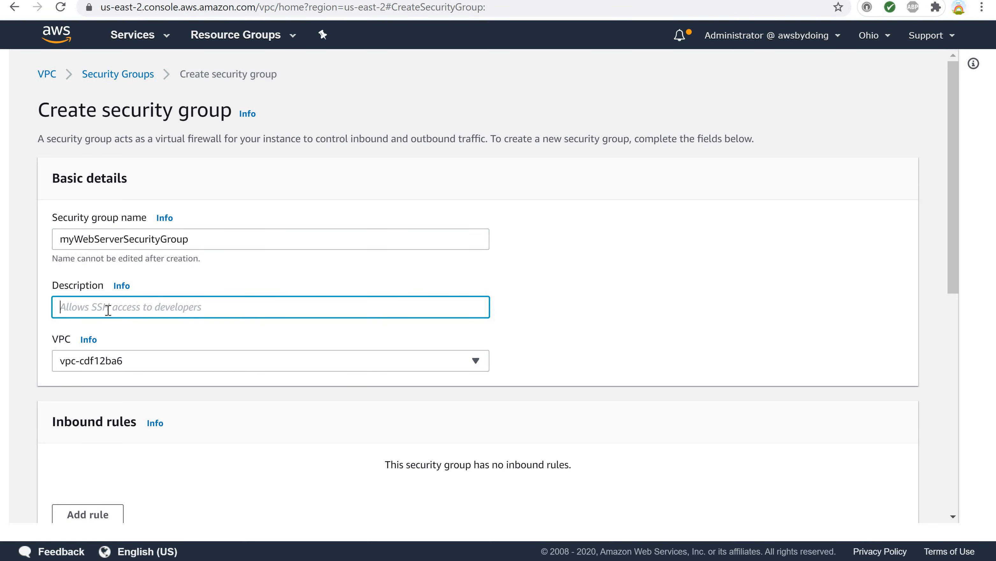
key(ctrl+v)
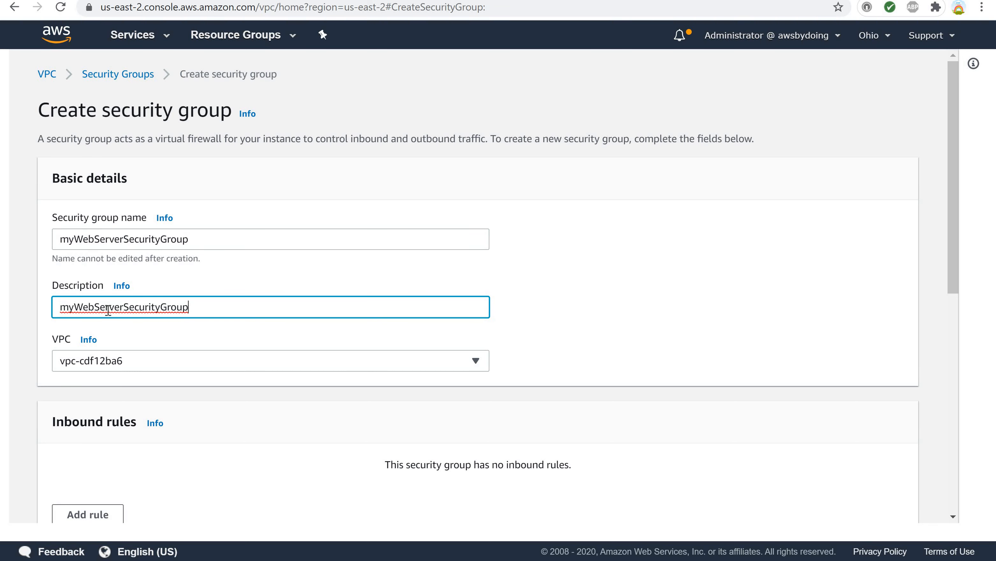
click(76, 310)
click(97, 311)
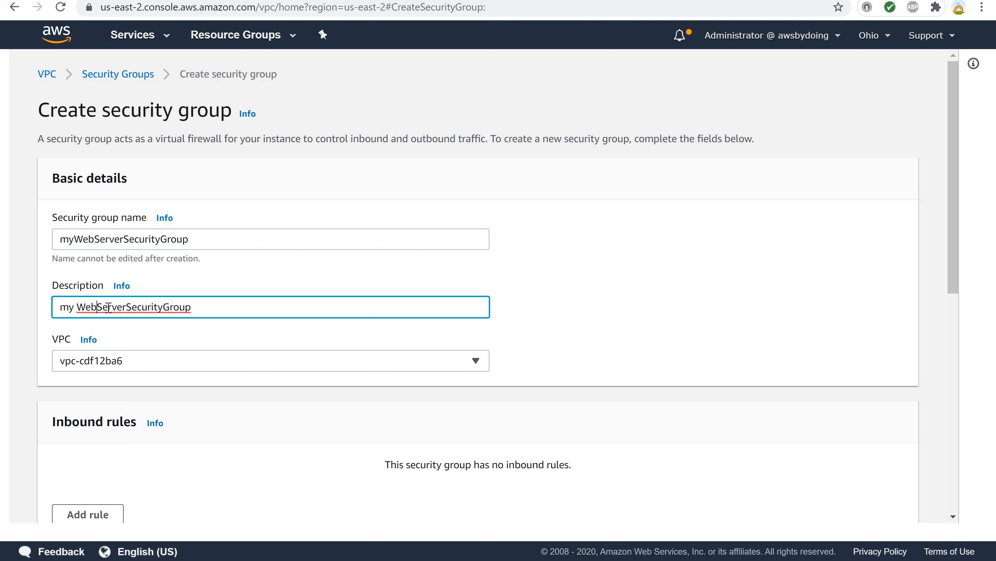
click(130, 309)
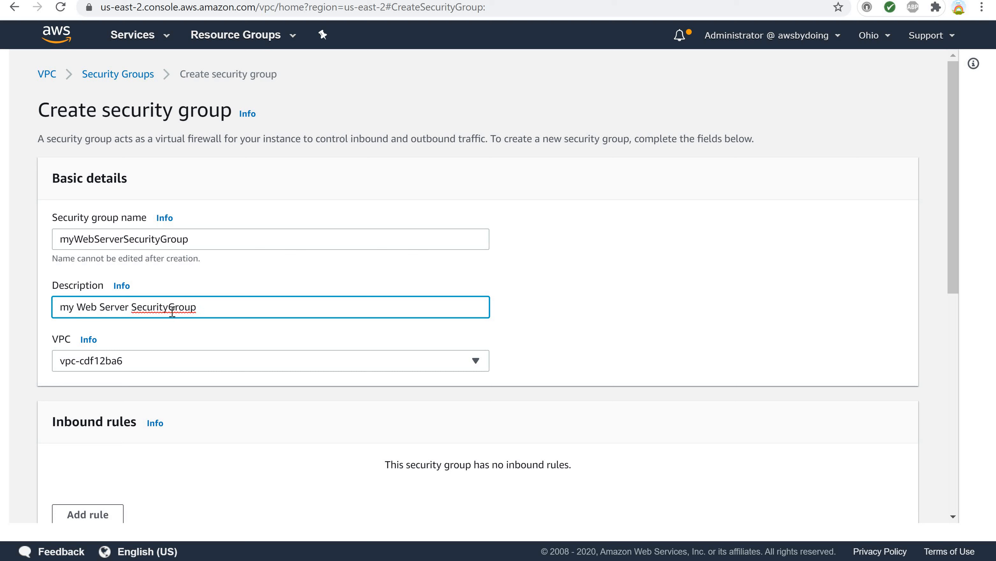
click(169, 309)
click(475, 362)
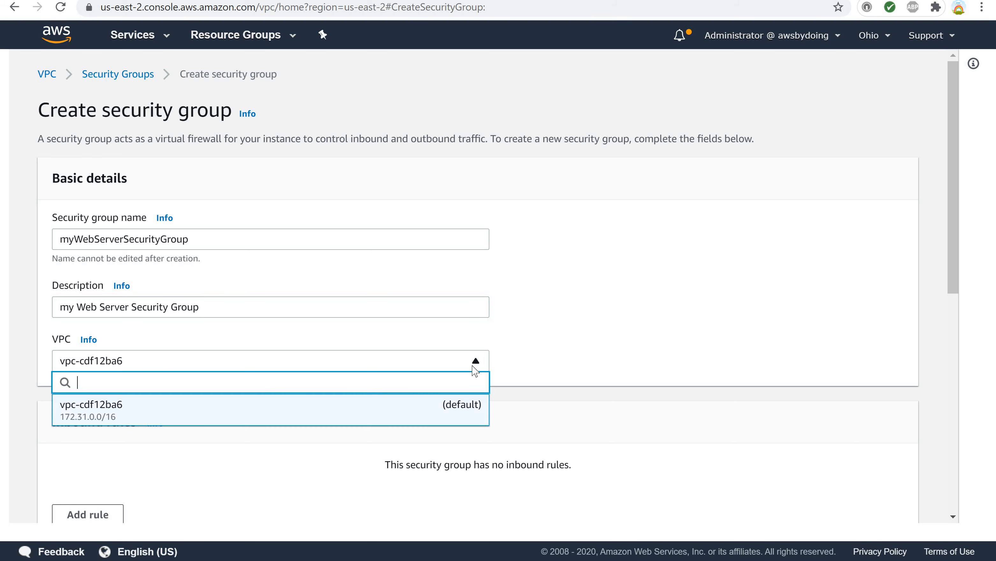
click(443, 420)
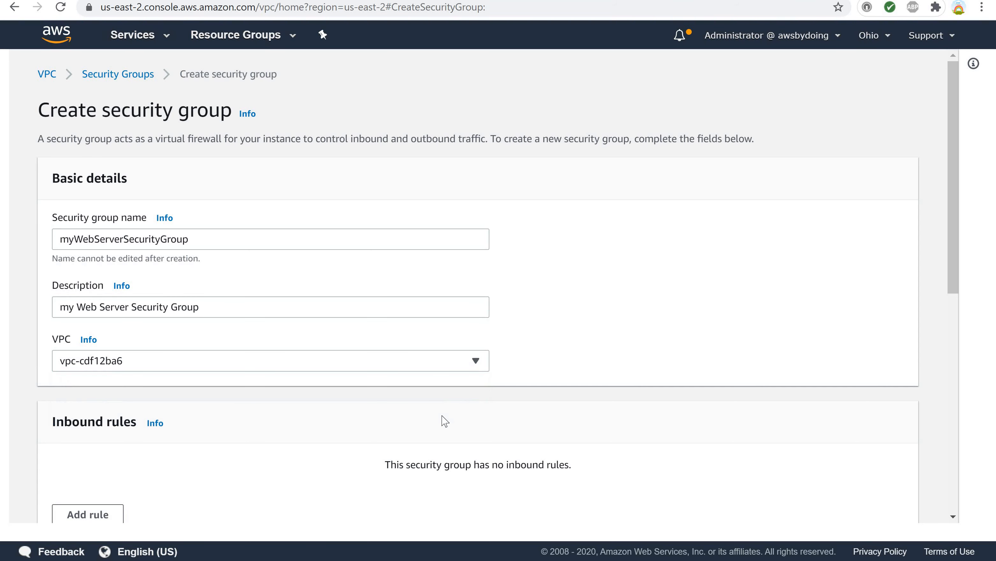
Add an inbound rule of type SSH.
scroll(444, 421, down, 3)
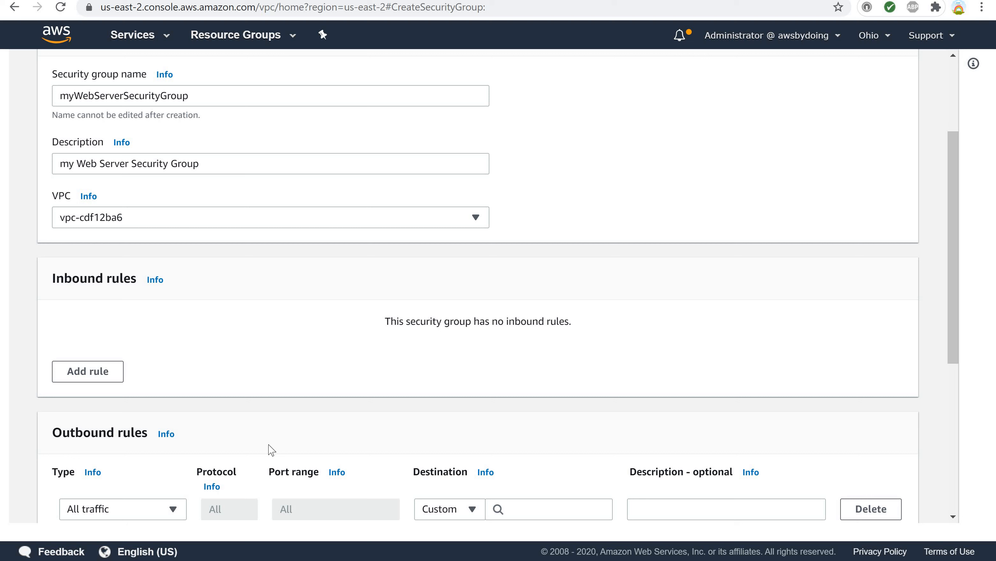
click(74, 372)
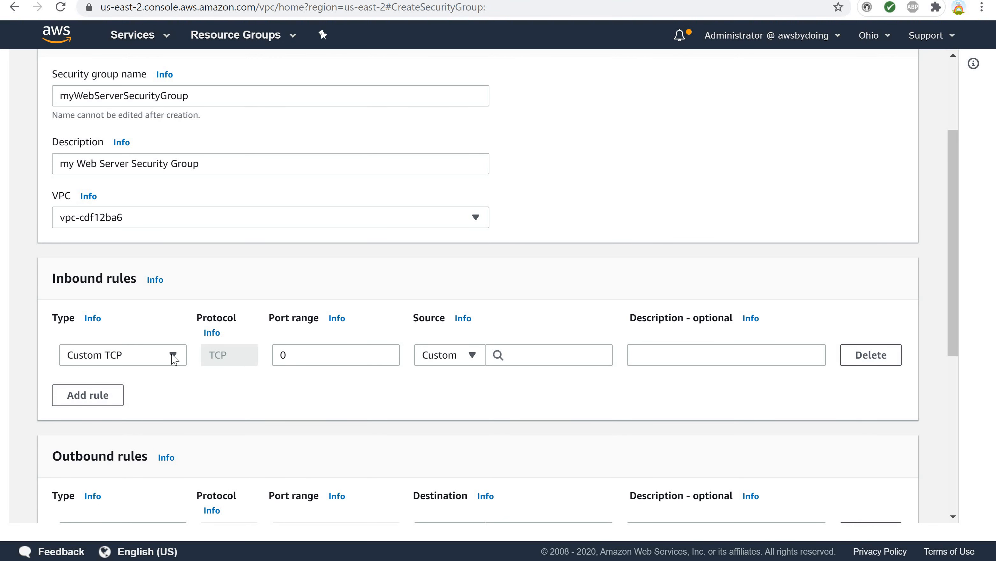
click(174, 355)
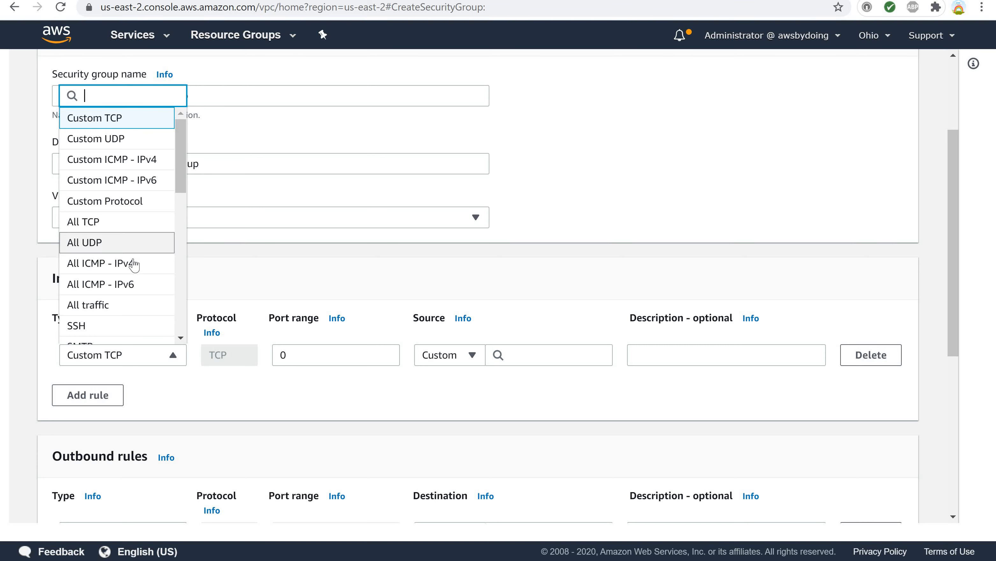
click(93, 328)
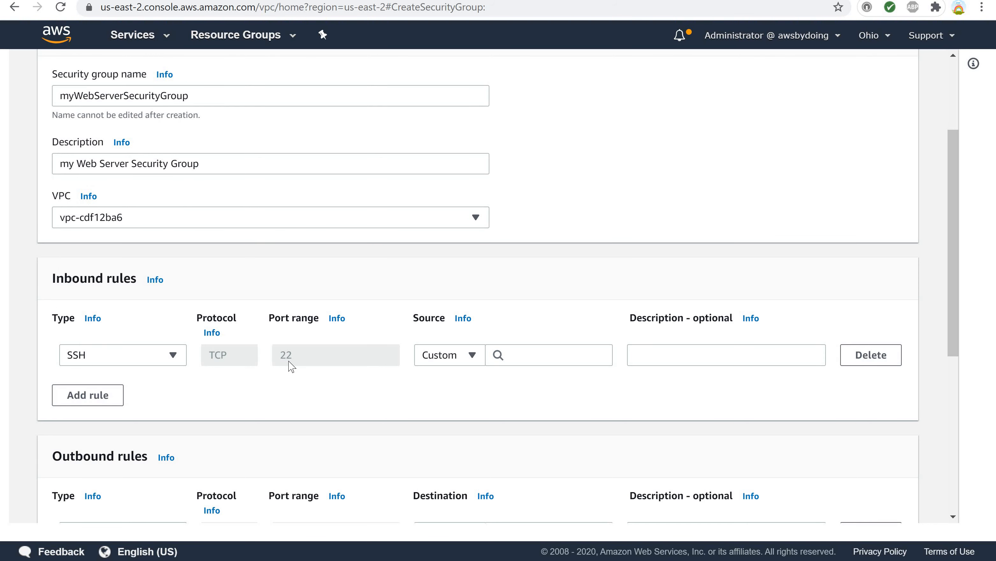
click(473, 361)
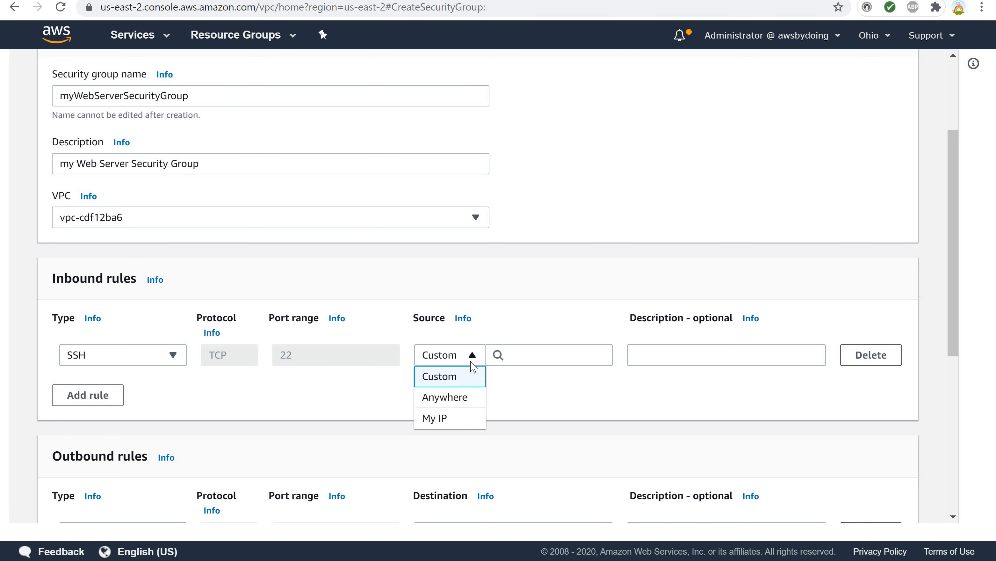
click(450, 423)
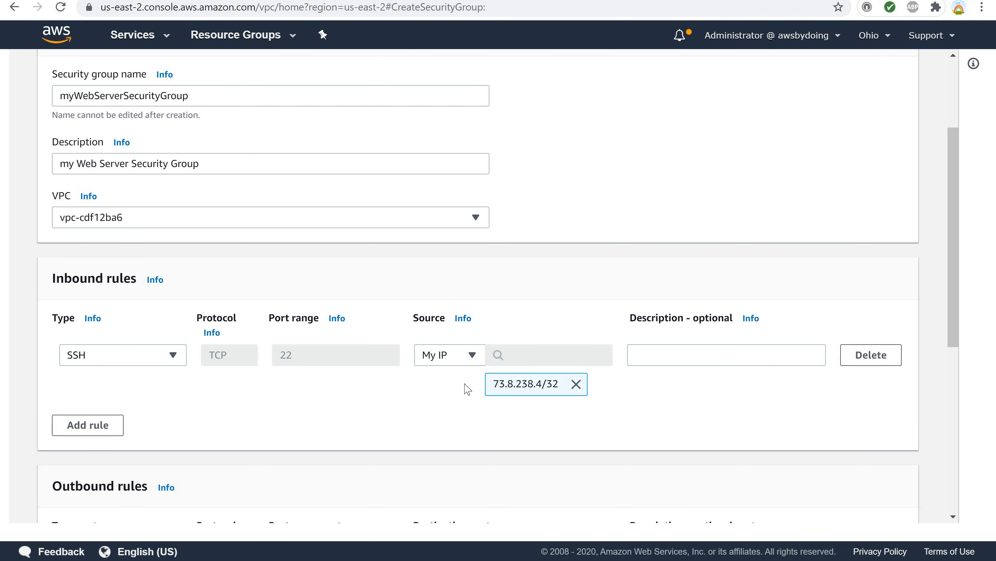
click(576, 384)
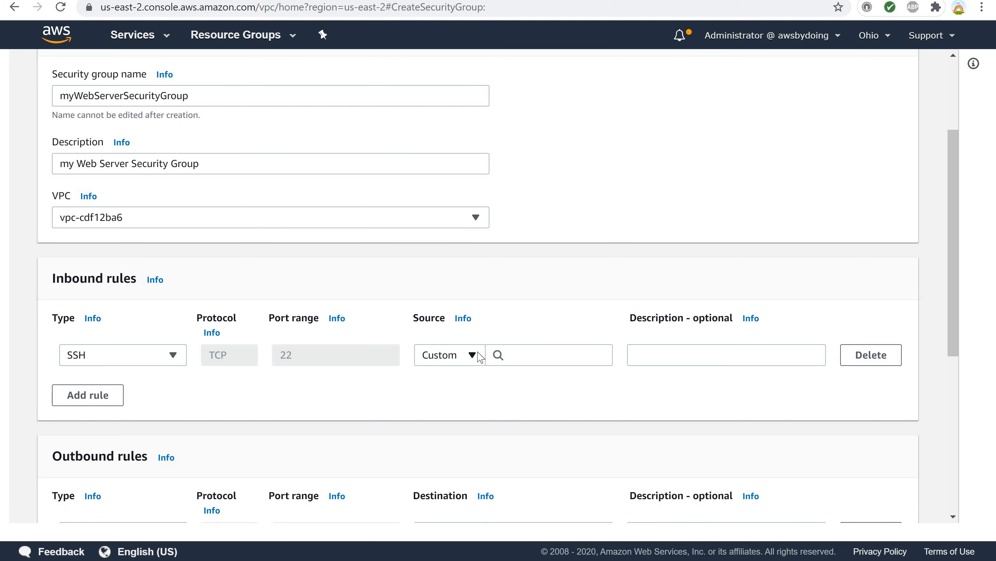
Set the SSH rule's source to Anywhere.
click(480, 358)
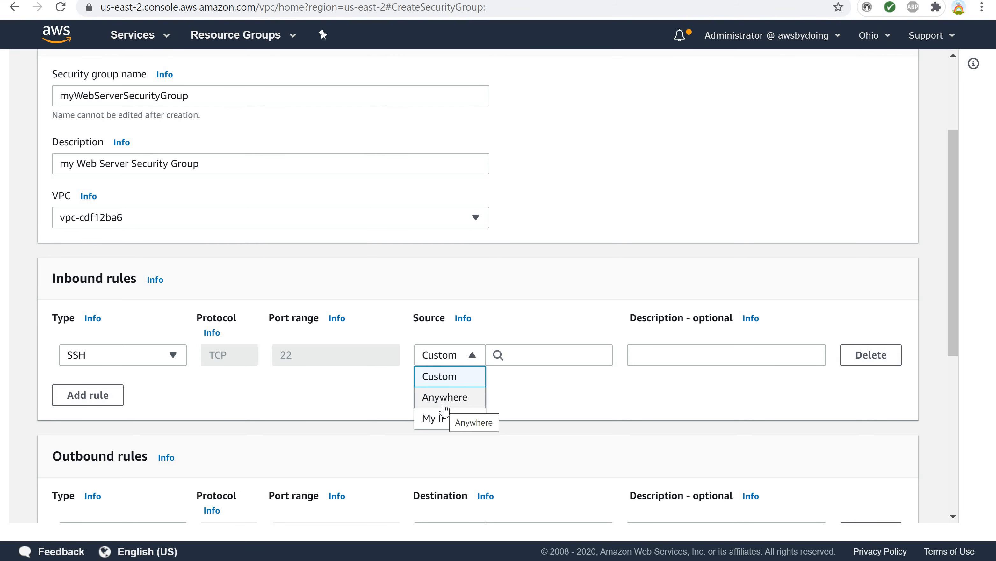
click(445, 397)
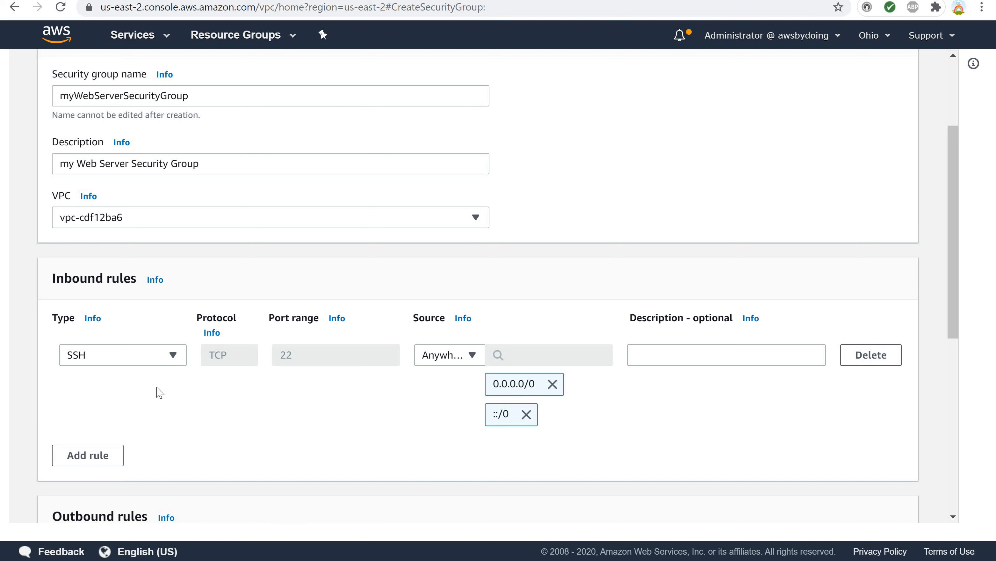
Add a second inbound rule of type HTTP with source Anywhere.
click(97, 454)
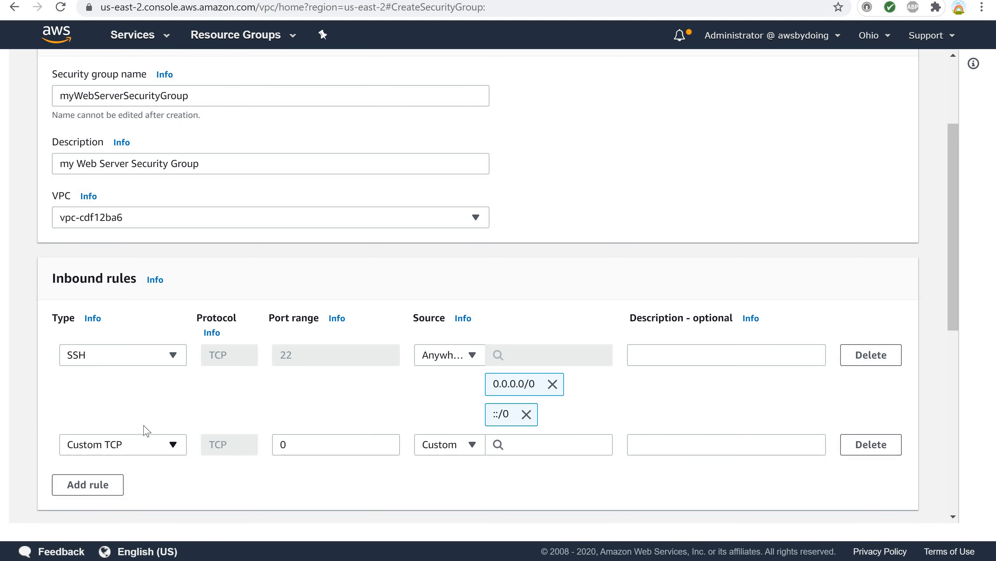
click(175, 450)
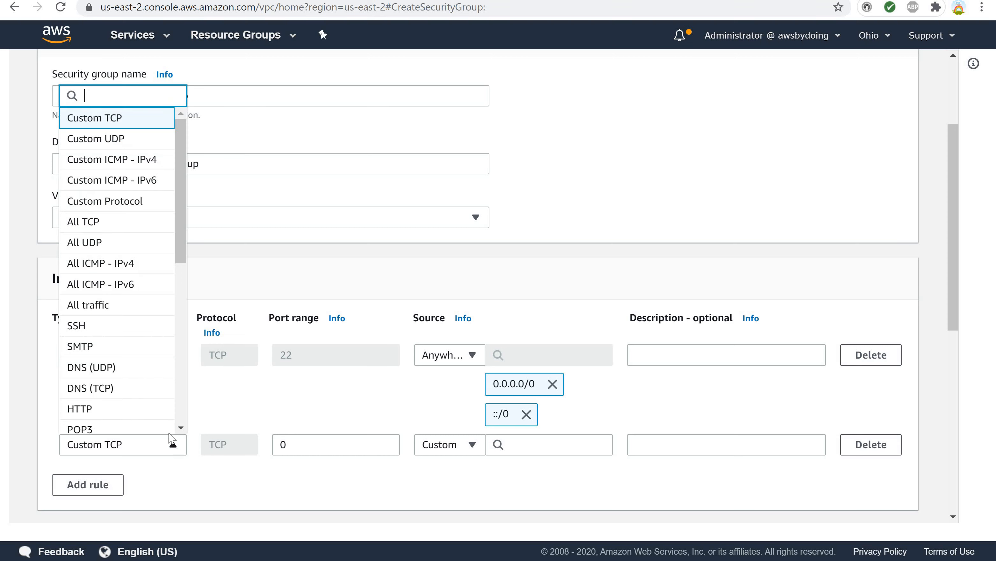
click(111, 411)
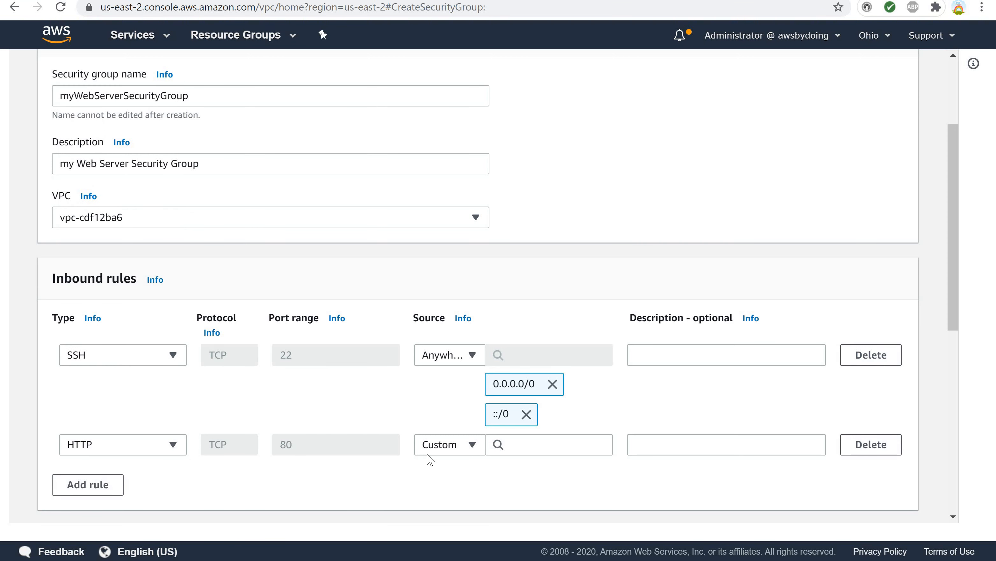
click(462, 452)
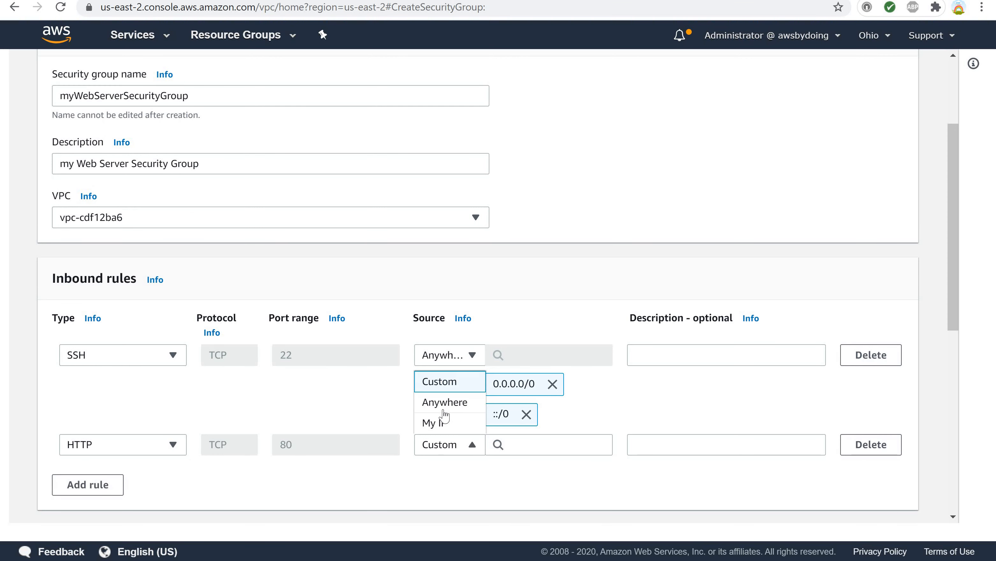
click(440, 405)
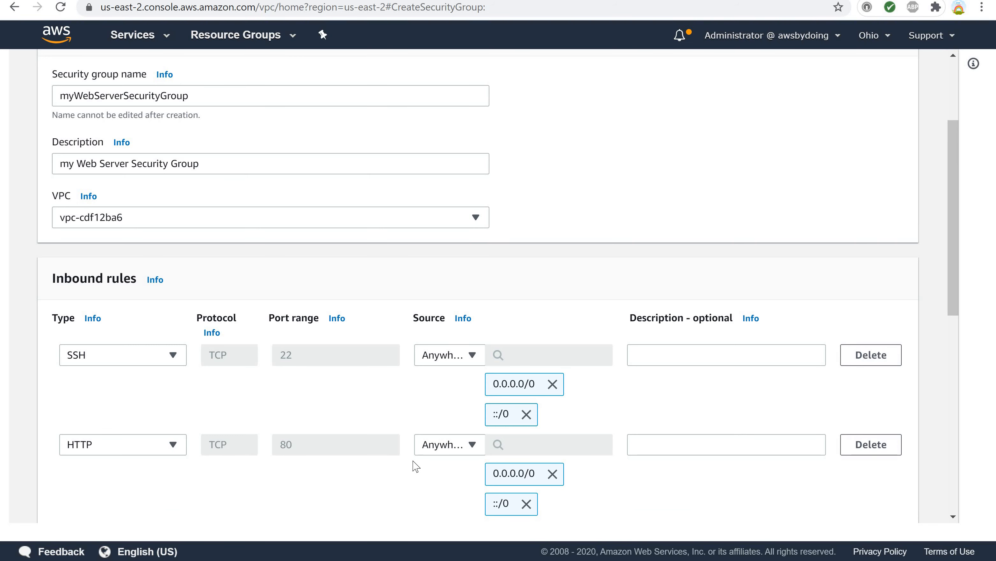
Add a tag with key Name and value myWebServerSecurityGroup, then create the security group.
scroll(412, 465, down, 3)
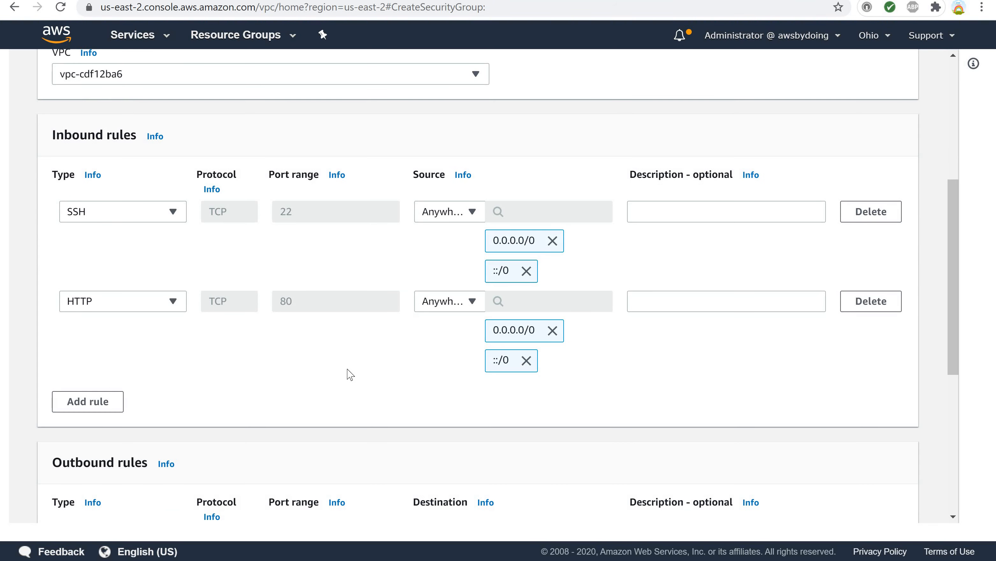
scroll(350, 375, down, 2)
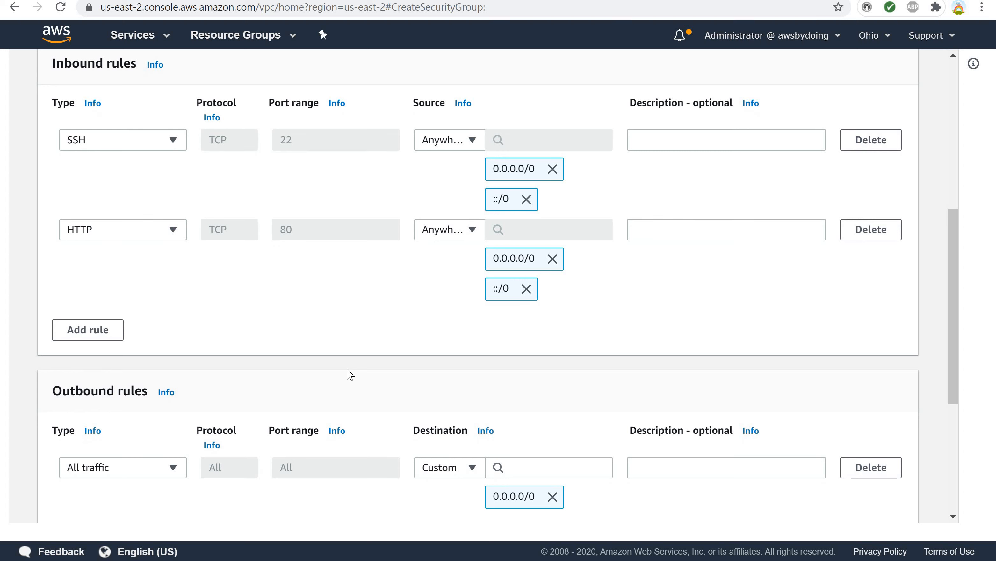
scroll(296, 364, down, 3)
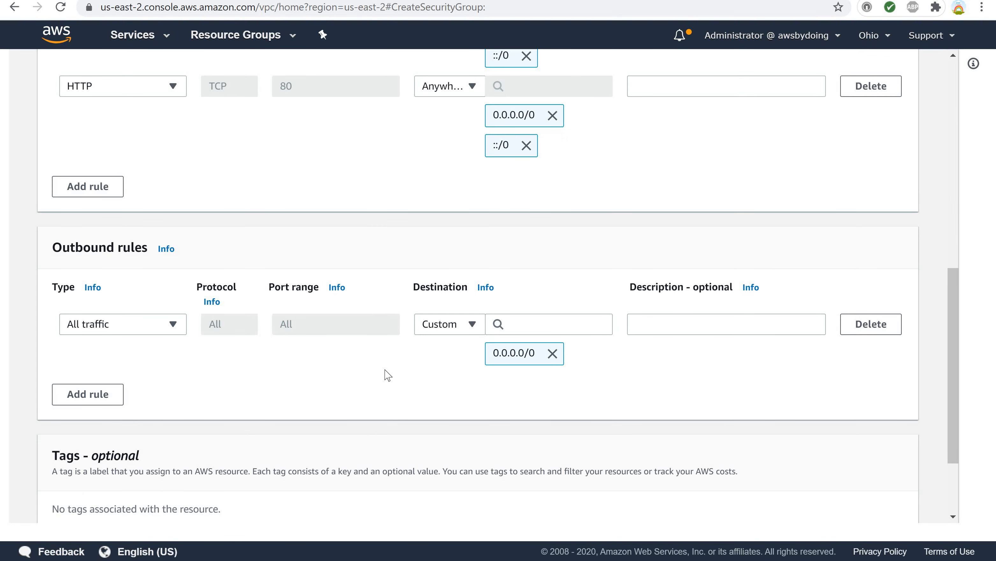
scroll(387, 375, down, 2)
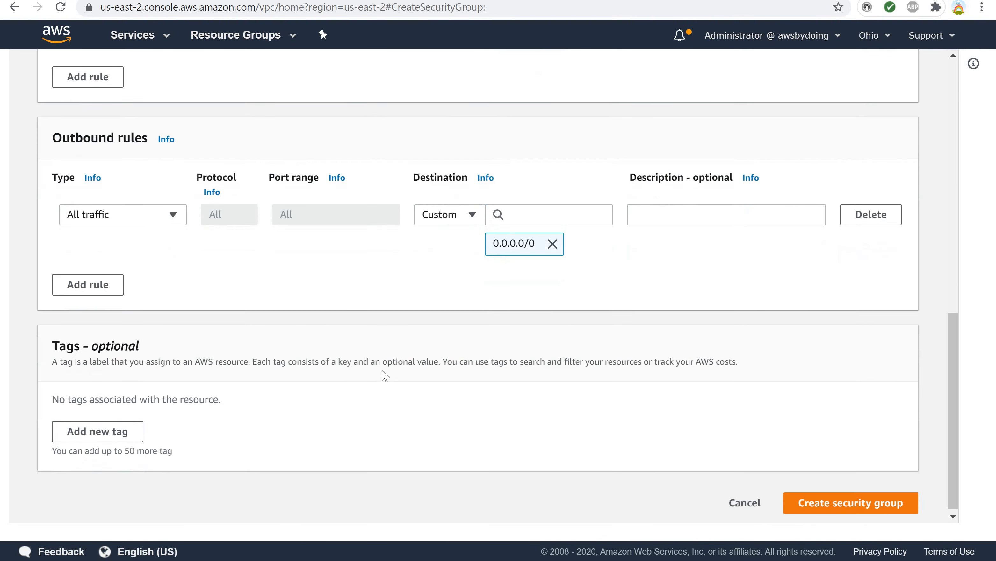
click(112, 430)
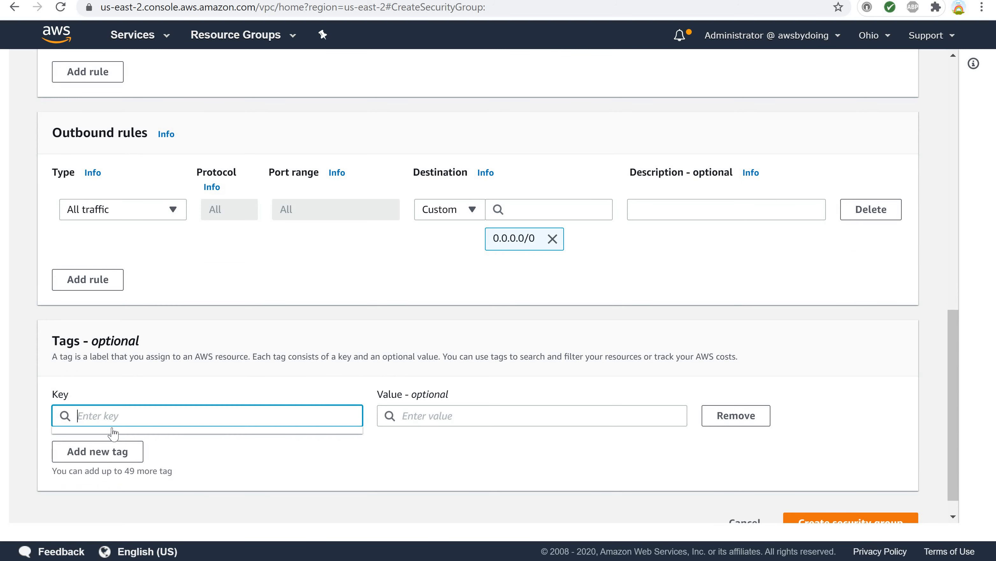
text(Name)
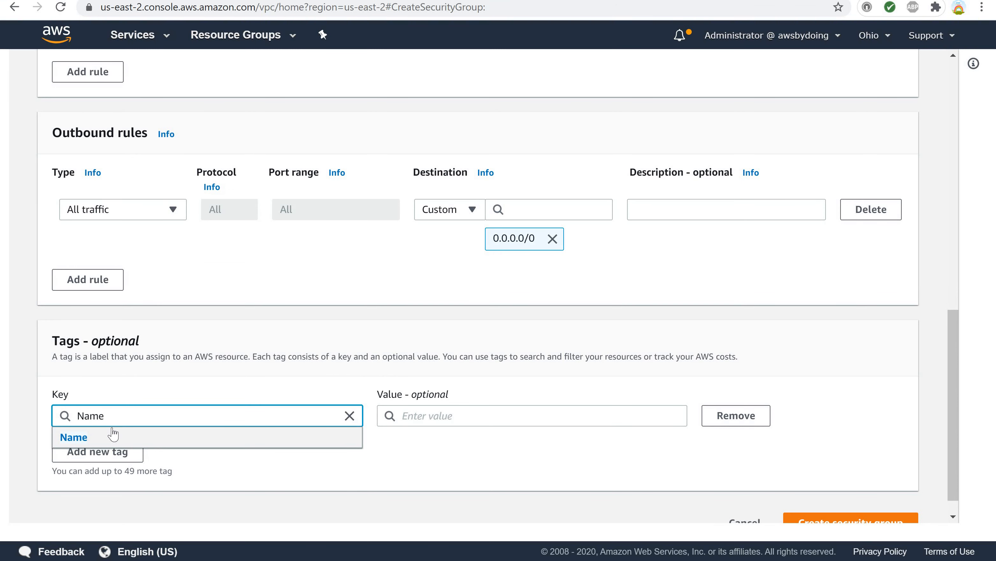
click(113, 434)
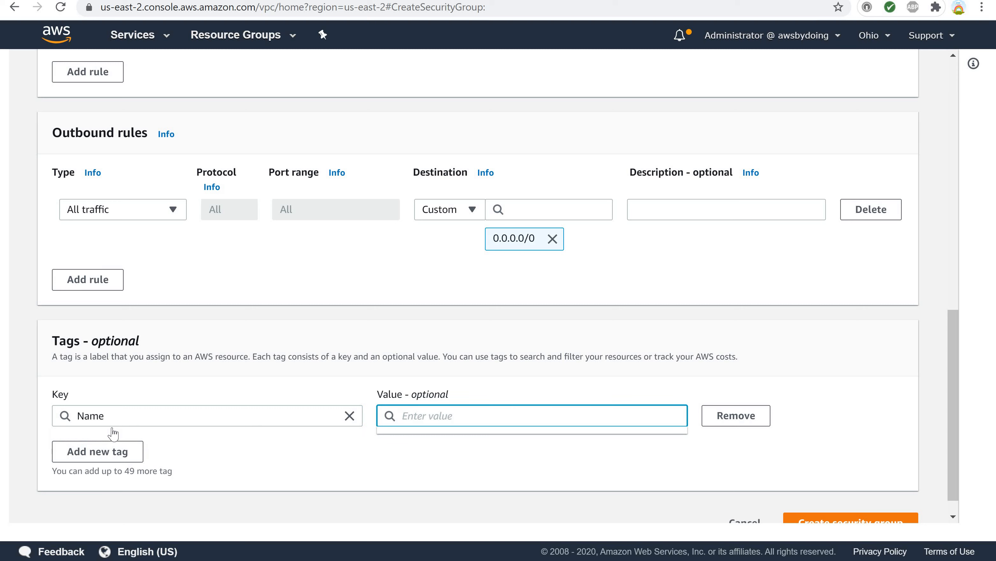
text(myWe)
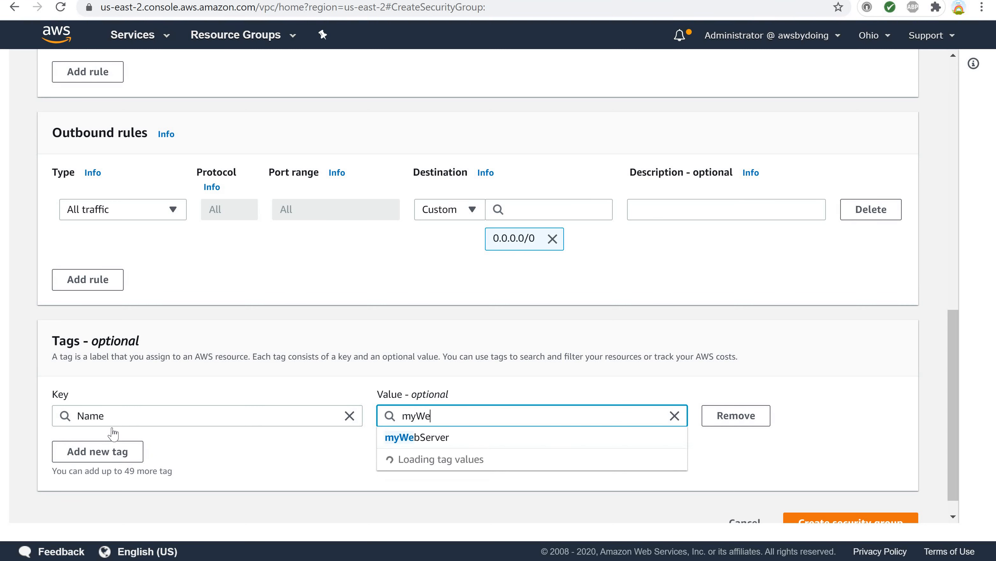
text(bServerSecu)
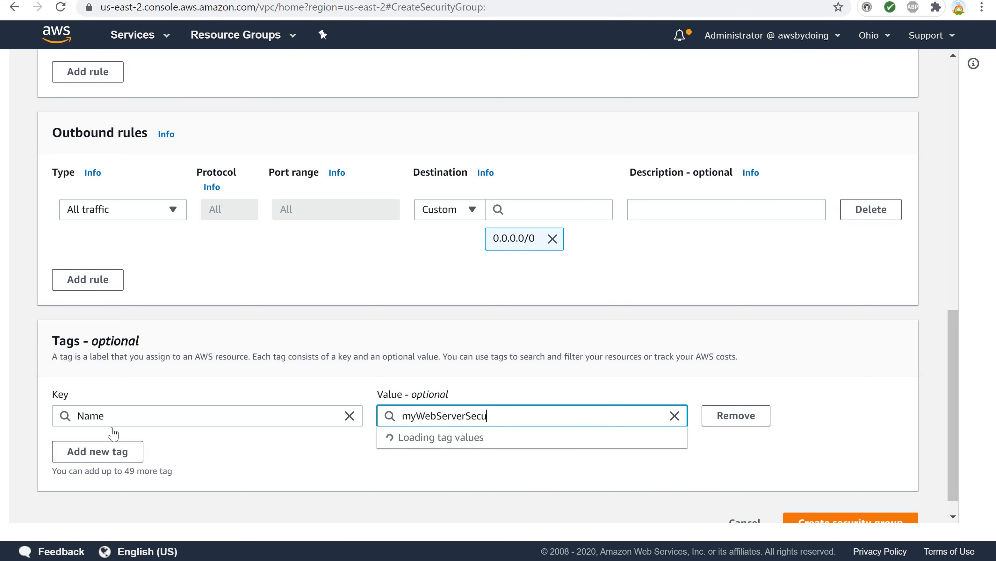
text(rityGroup)
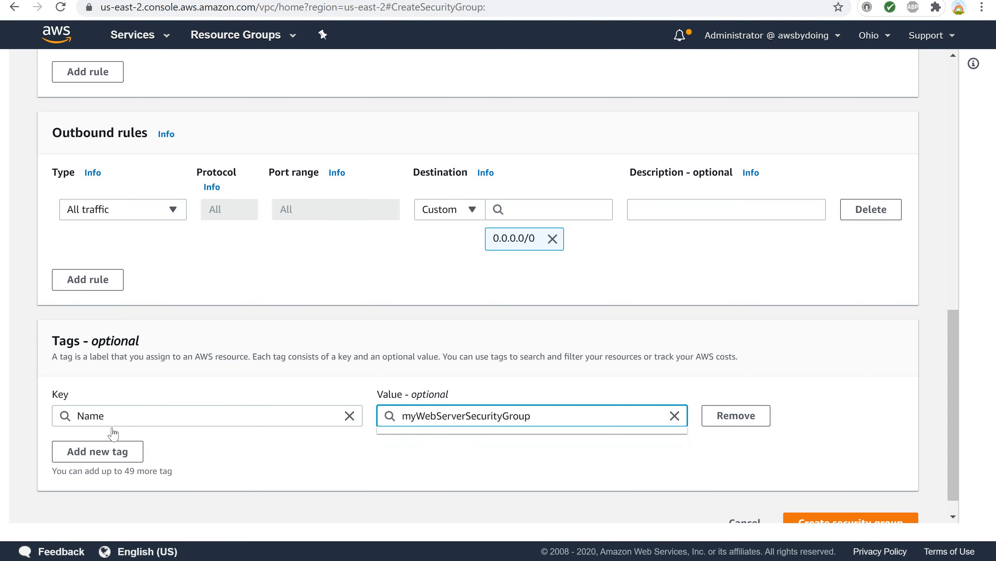
click(288, 457)
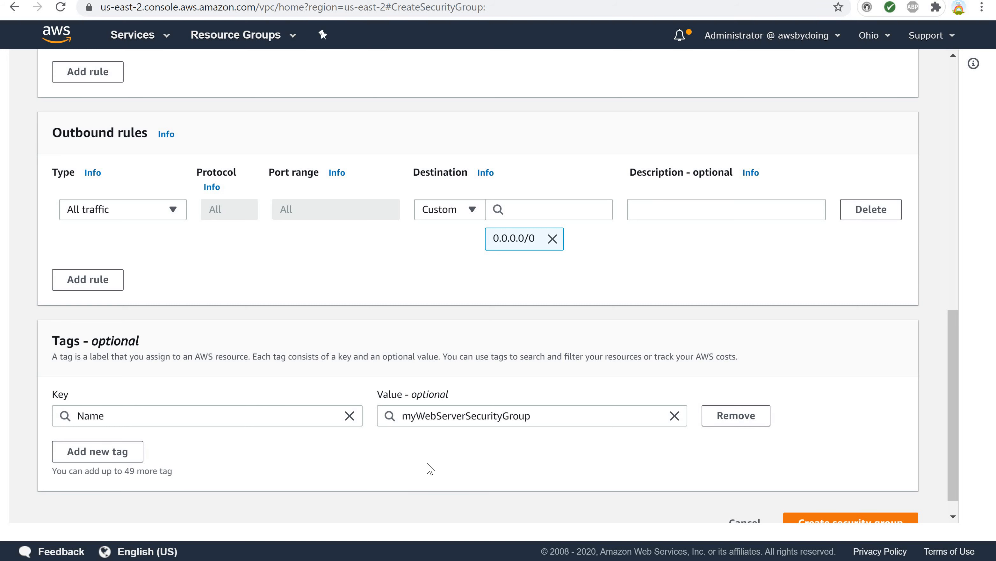
scroll(431, 470, down, 1)
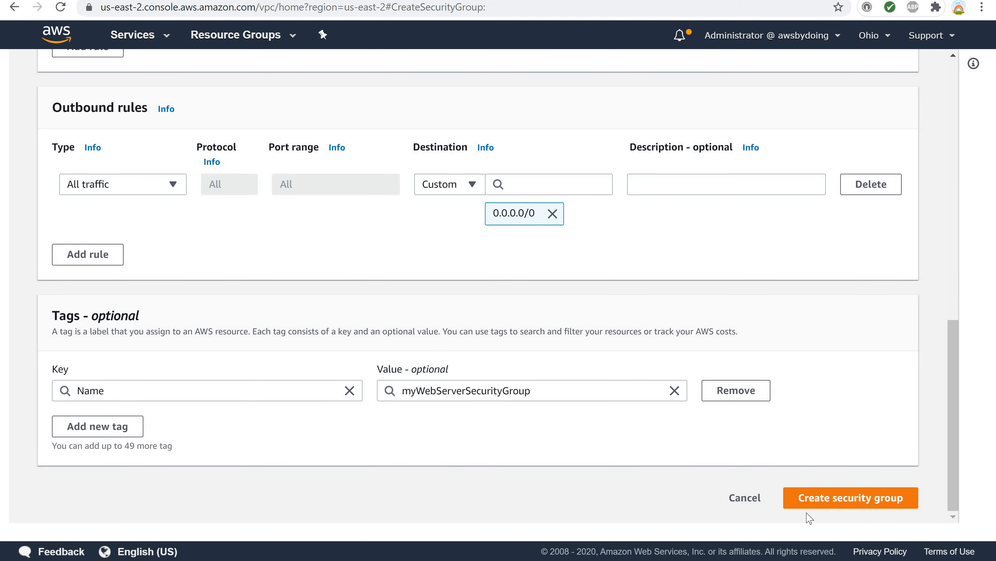
click(823, 510)
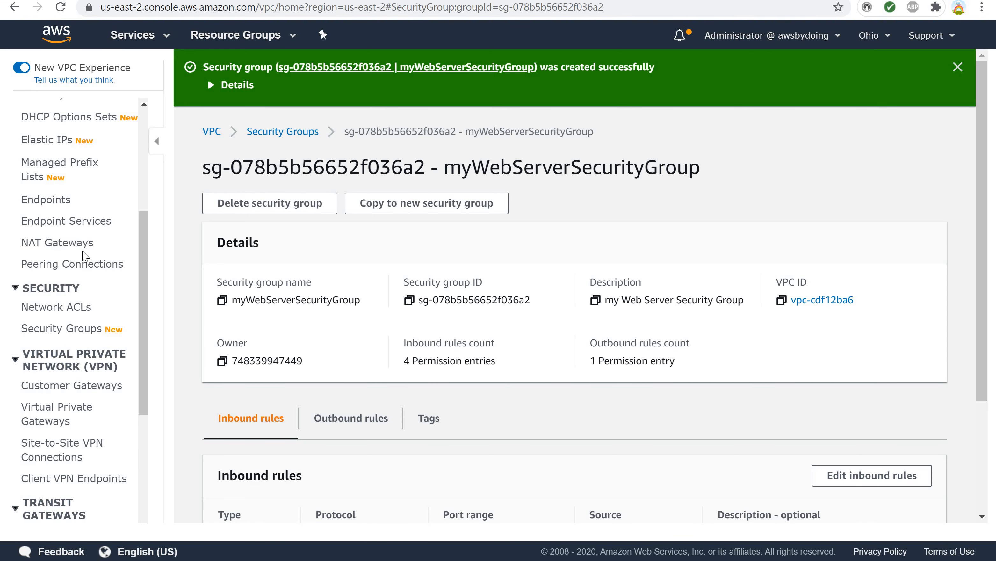
Open the security groups list and start a new security group named myEfsSecurityGroup.
scroll(85, 255, up, 5)
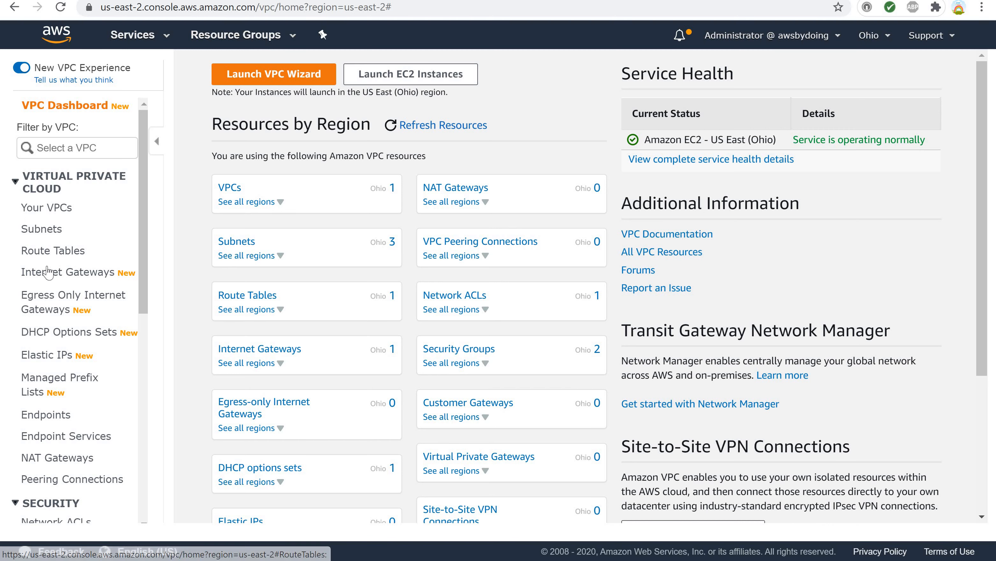
scroll(45, 267, down, 8)
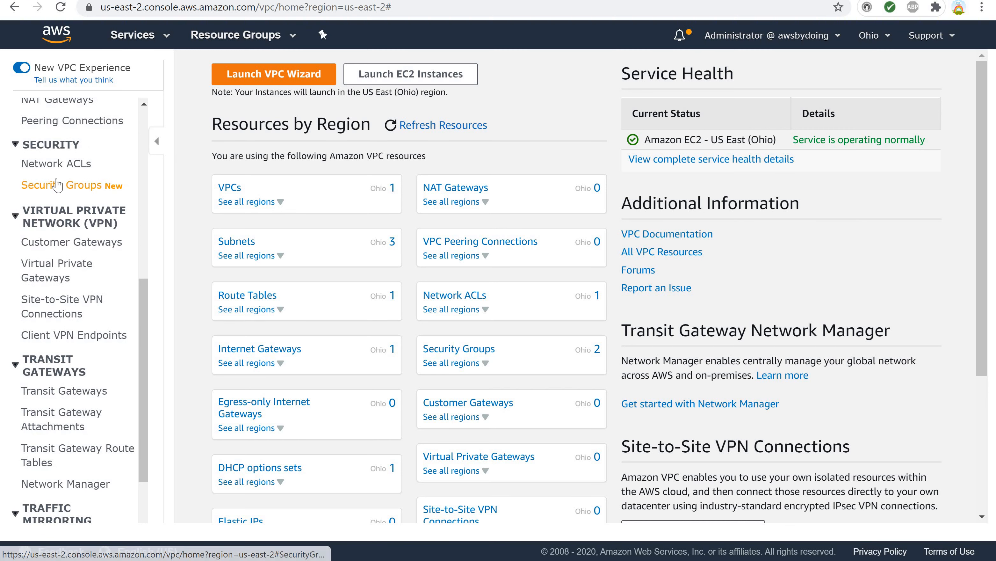
click(49, 187)
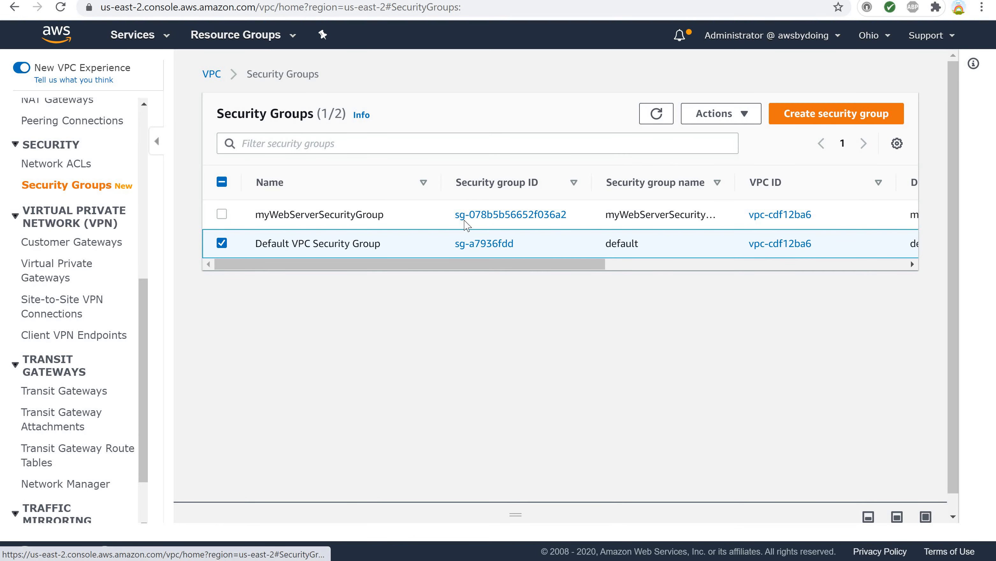
click(811, 120)
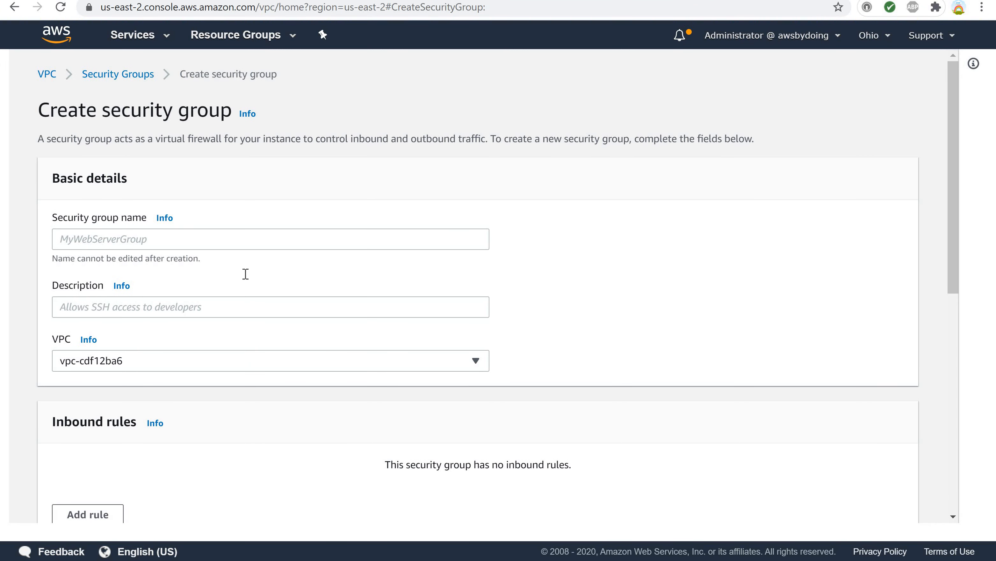
click(63, 239)
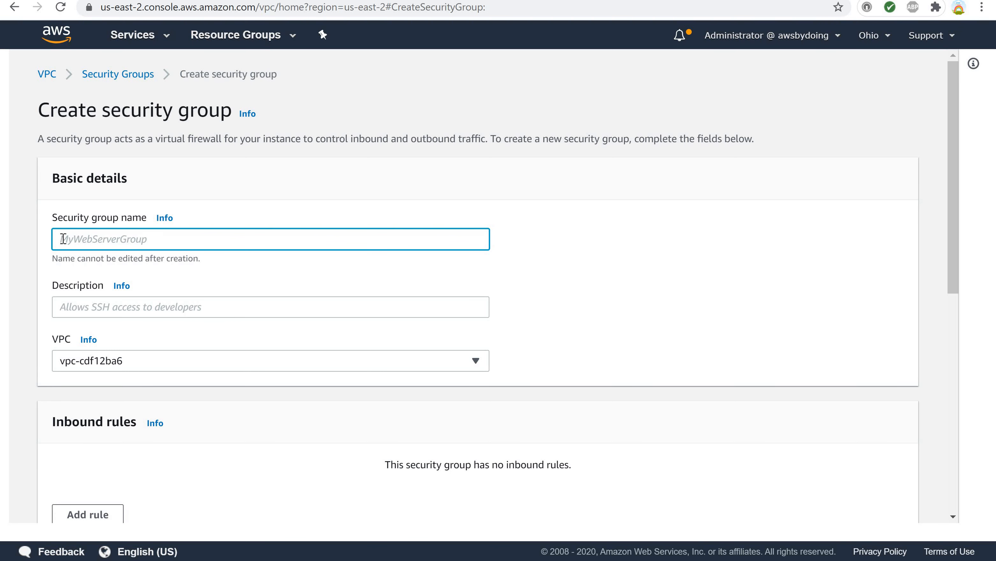
text(myEFS)
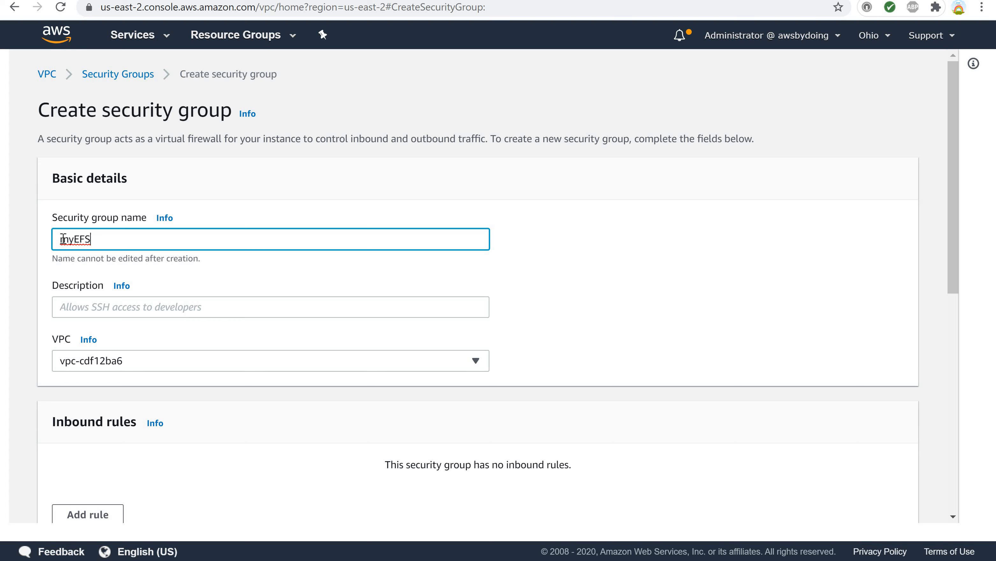
text(SecurityGroup)
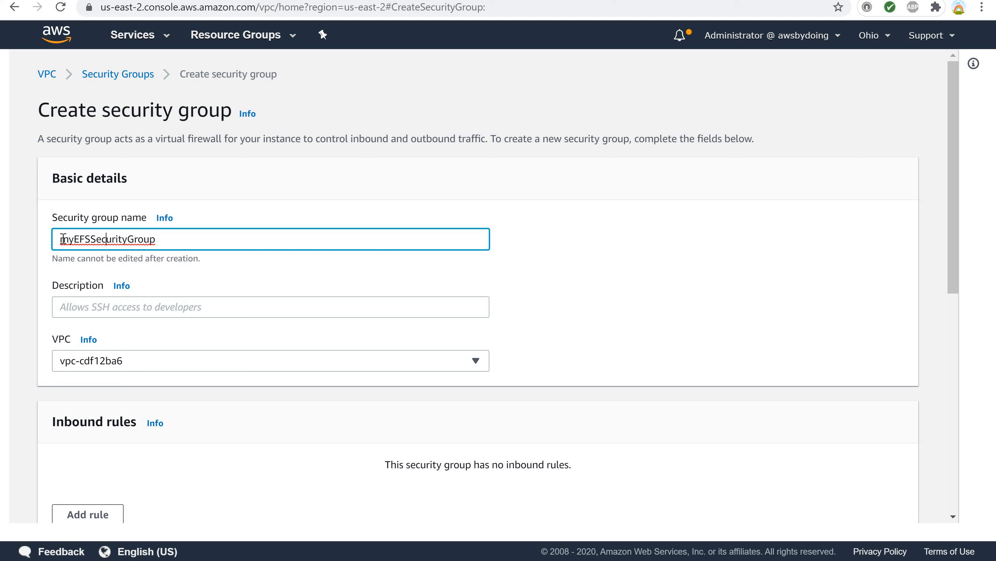
key(BackSpace)
key(BackSpace)
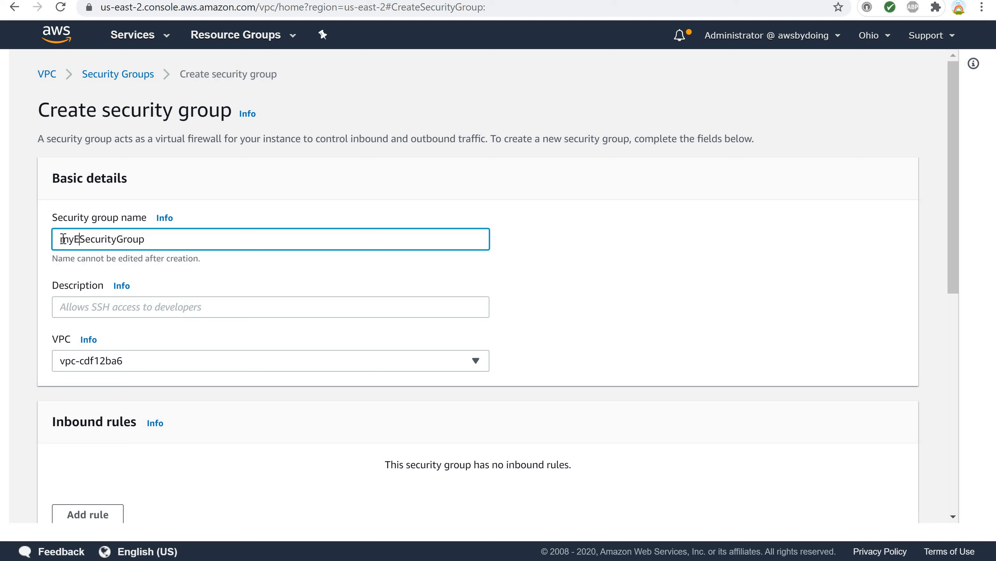
text(fs)
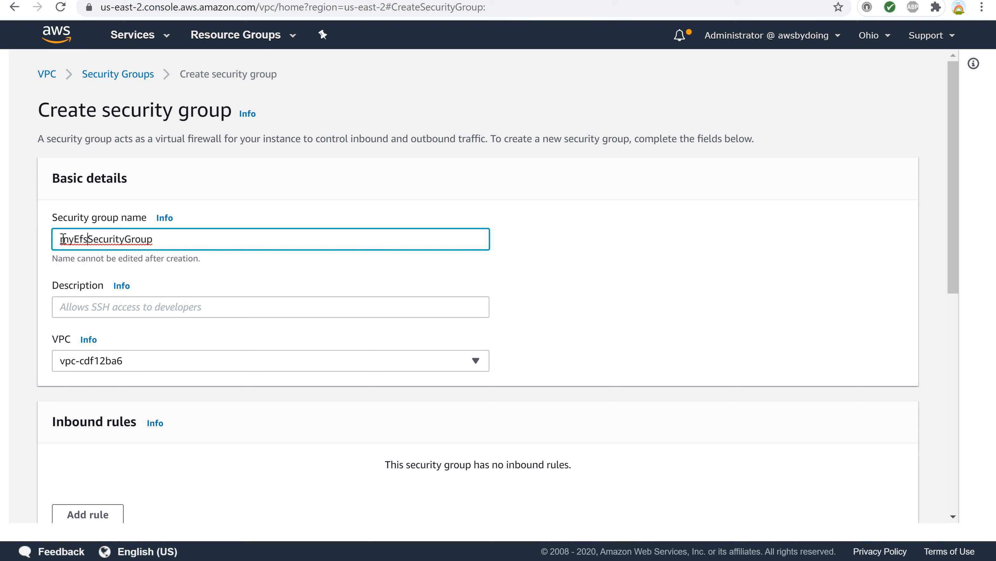
Copy the name into the description and space it out as 'my Efs Security Group'.
key(shift+Right)
key(shift+Right)
key(shift+Right)
key(shift+Right)
key(shift+Right)
key(shift+Right)
key(shift+Right)
key(shift+Right)
key(shift+Right)
key(shift+Right)
key(shift+Right)
key(shift+Right)
key(shift+Right)
key(shift+Right)
key(shift+Right)
key(shift+Right)
key(shift+Right)
key(shift+Right)
key(ctrl+c)
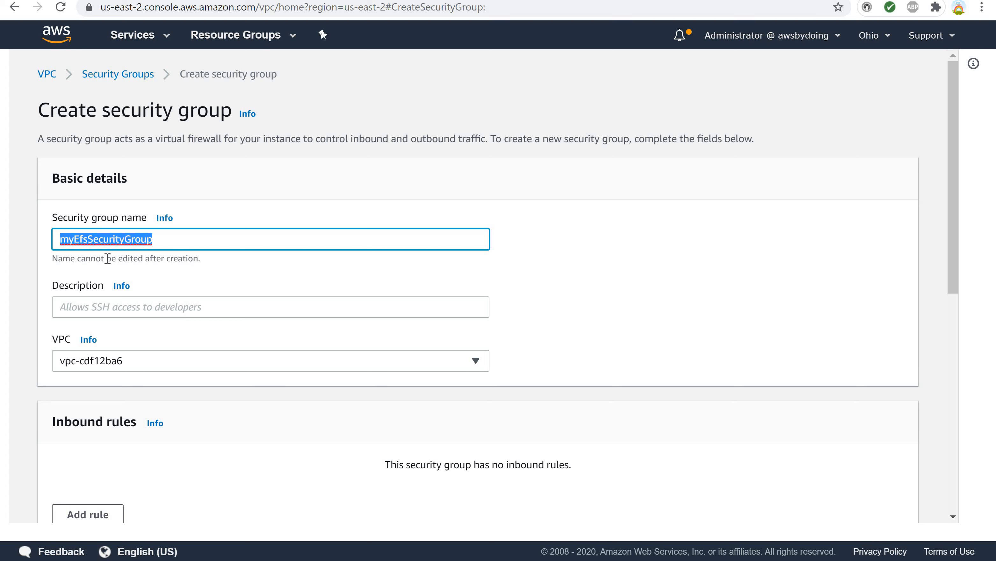
click(103, 308)
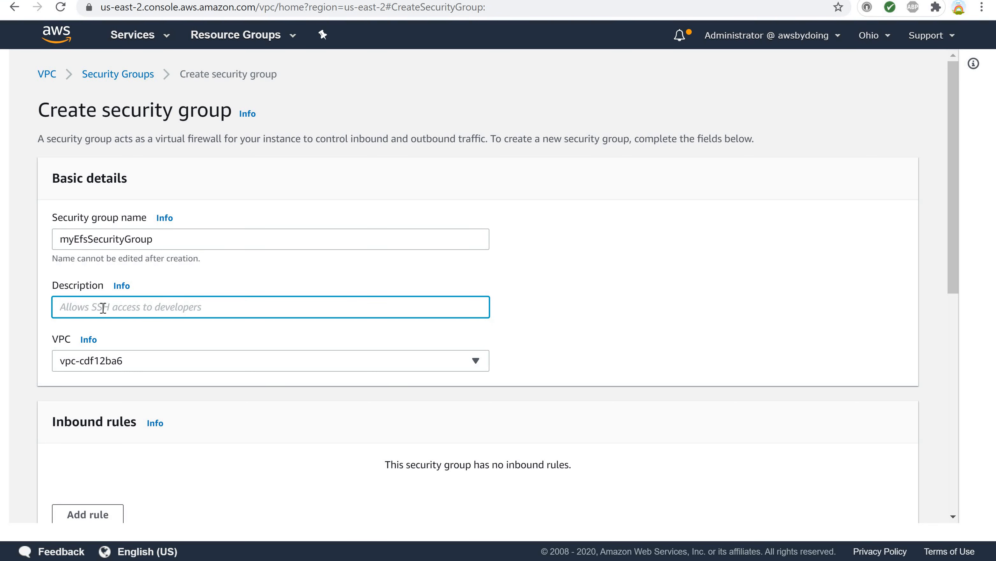
key(ctrl+v)
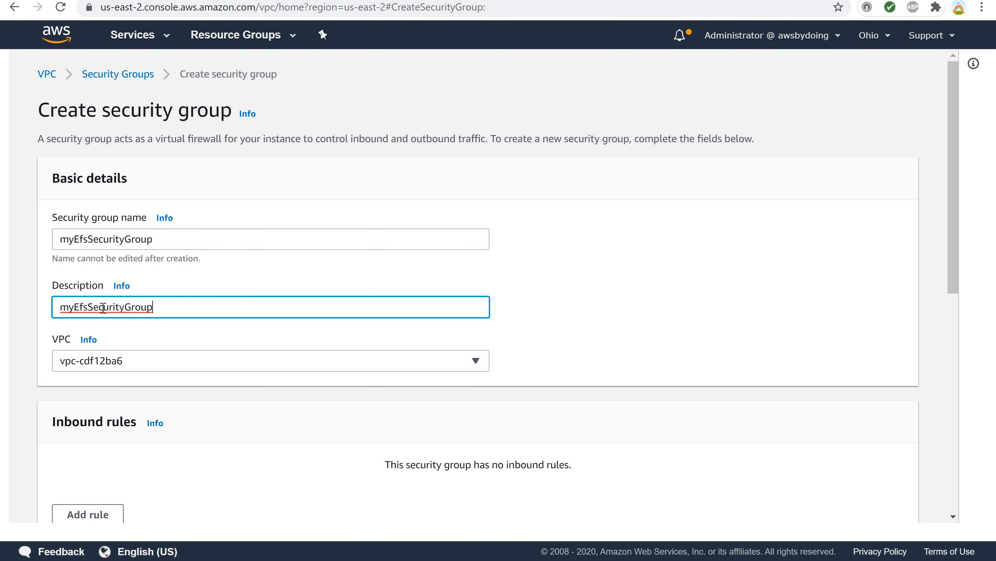
click(74, 307)
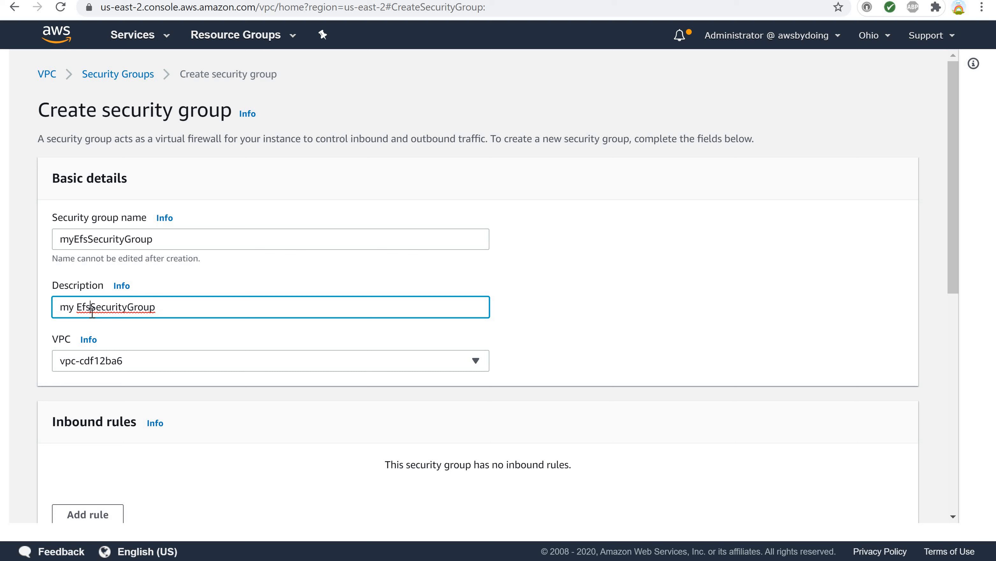
click(91, 307)
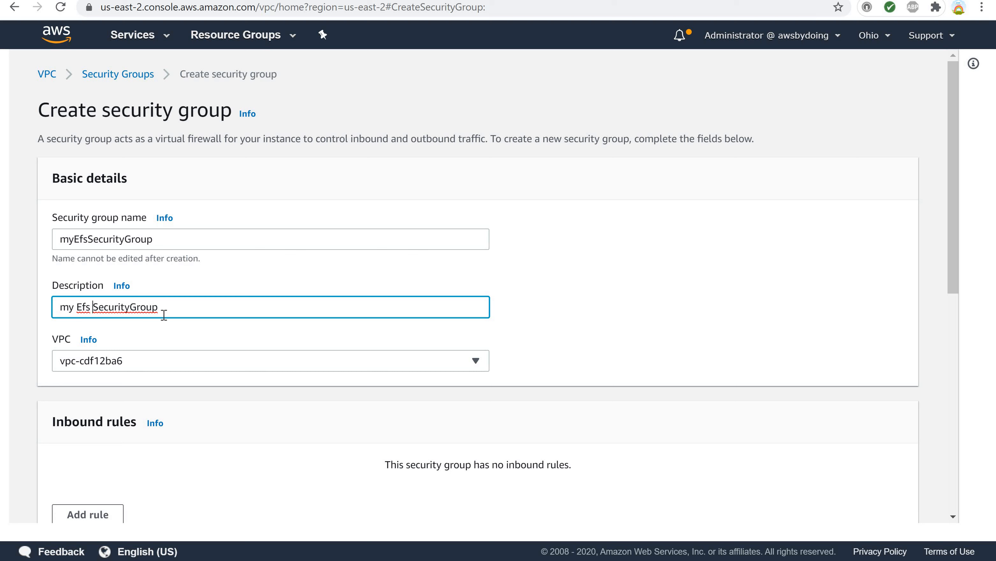
click(130, 307)
Pick the default VPC vpc-cdf12ba6 for the new security group.
scroll(136, 494, down, 3)
scroll(140, 461, up, 3)
click(474, 361)
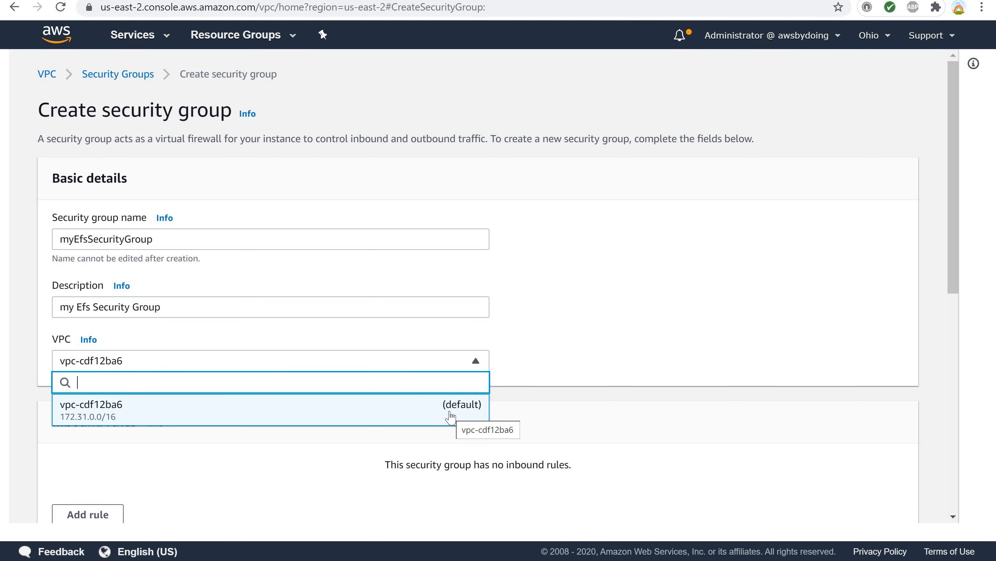
click(448, 415)
Add an inbound rule of type NFS.
scroll(309, 436, down, 5)
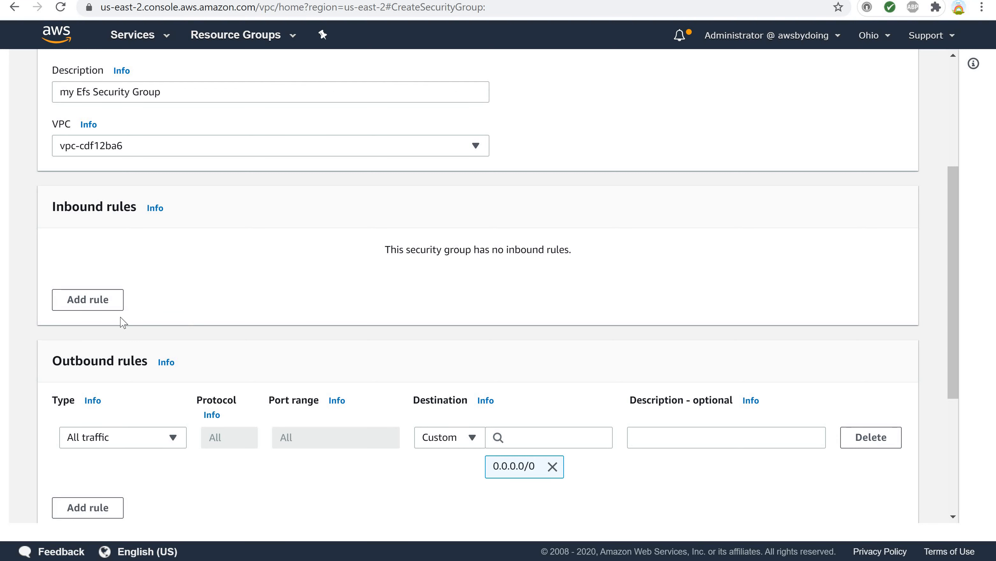
scroll(122, 322, down, 2)
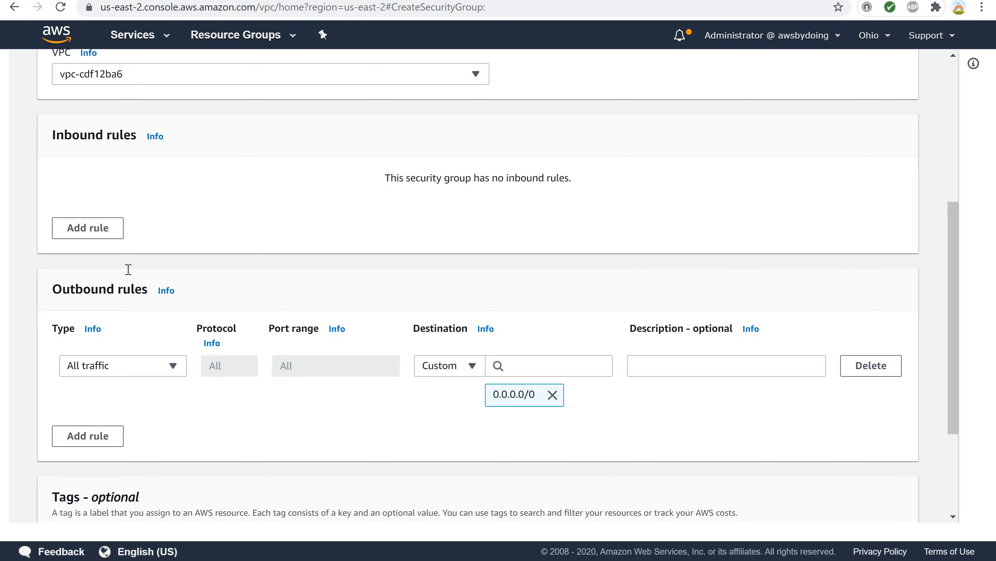
click(85, 235)
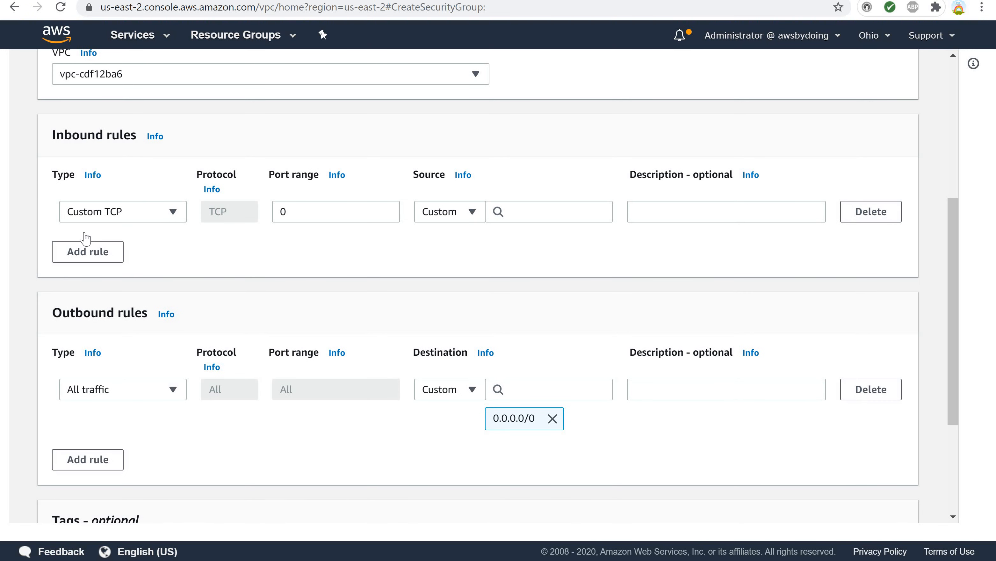
click(173, 214)
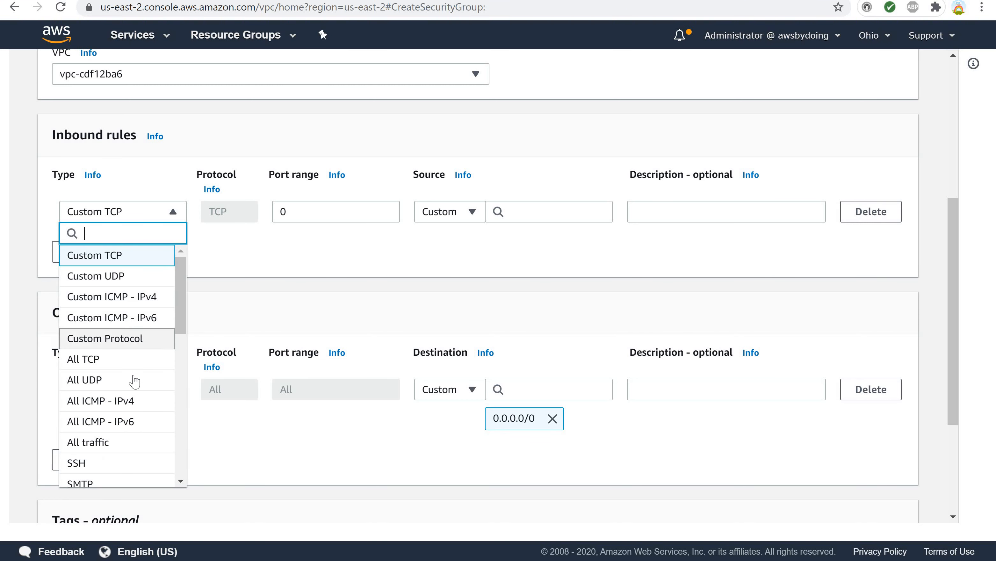
scroll(135, 381, down, 5)
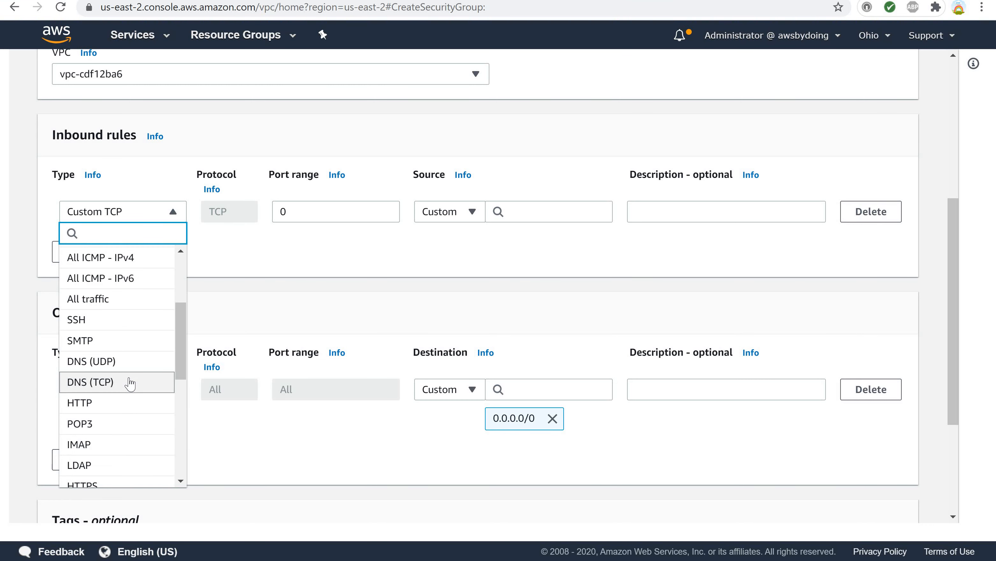
scroll(130, 383, down, 2)
scroll(130, 384, down, 3)
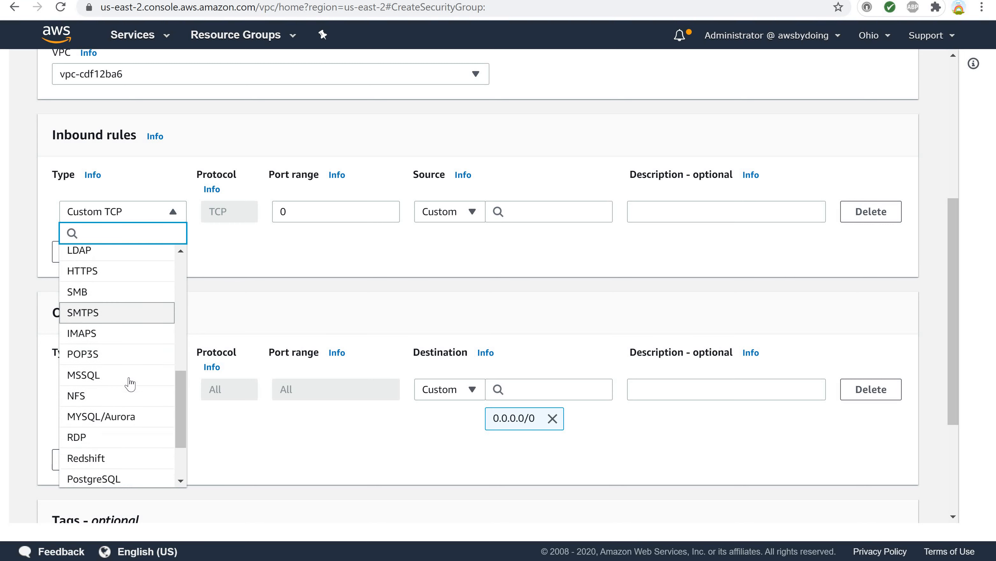
click(93, 396)
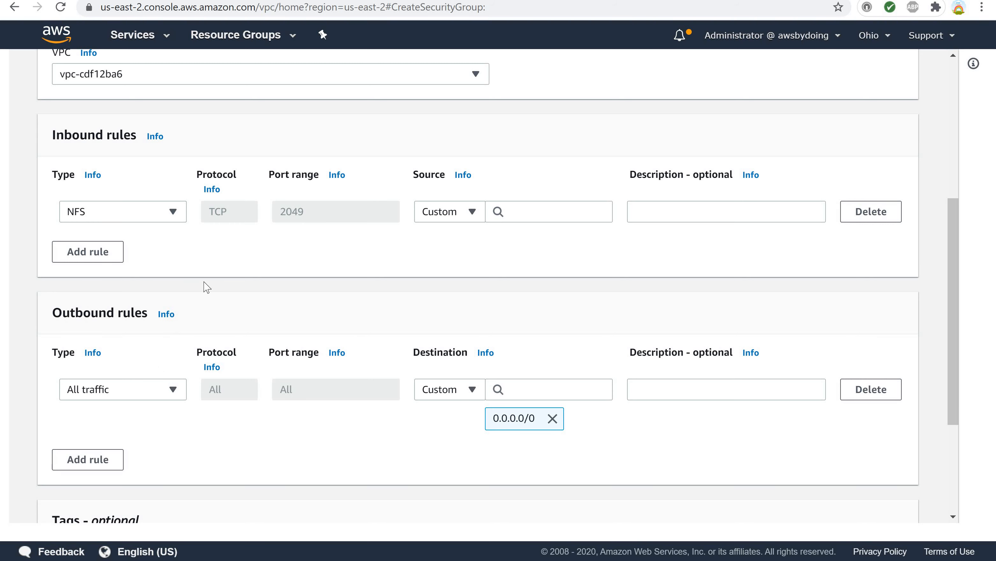
Set the NFS rule's source to the myWebServerSecurityGroup security group.
click(472, 214)
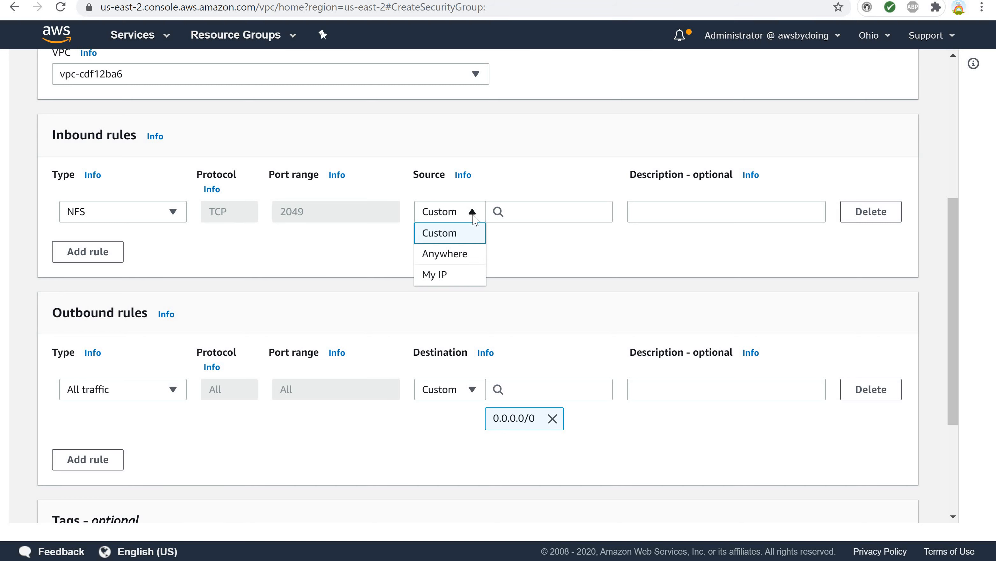
click(475, 216)
click(564, 214)
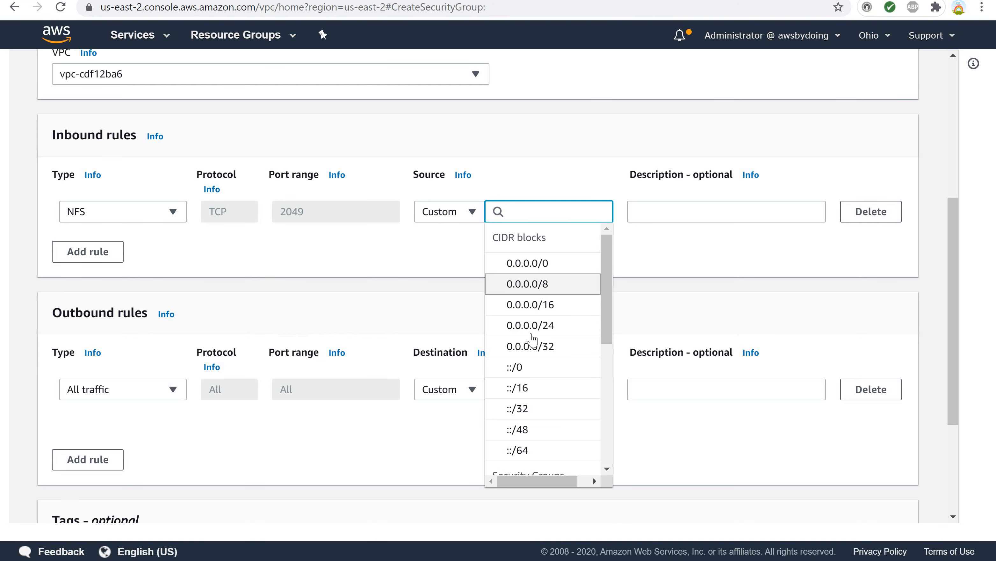
scroll(532, 340, down, 5)
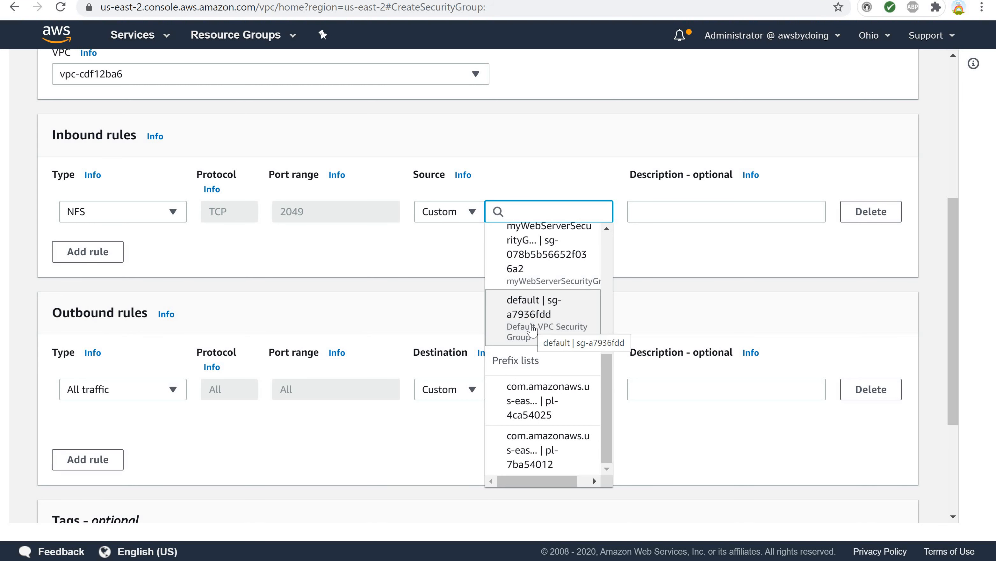
scroll(531, 271, up, 2)
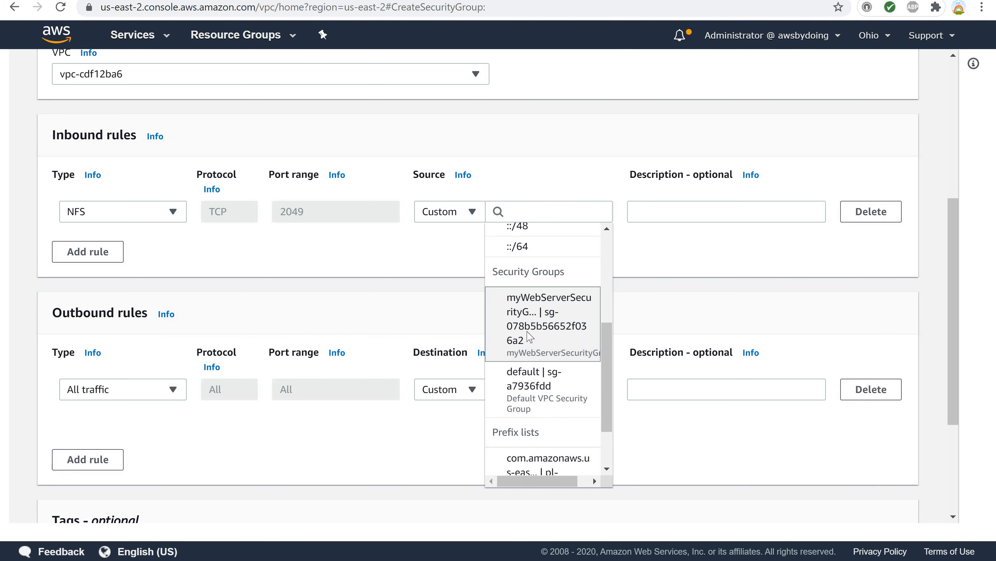
click(529, 337)
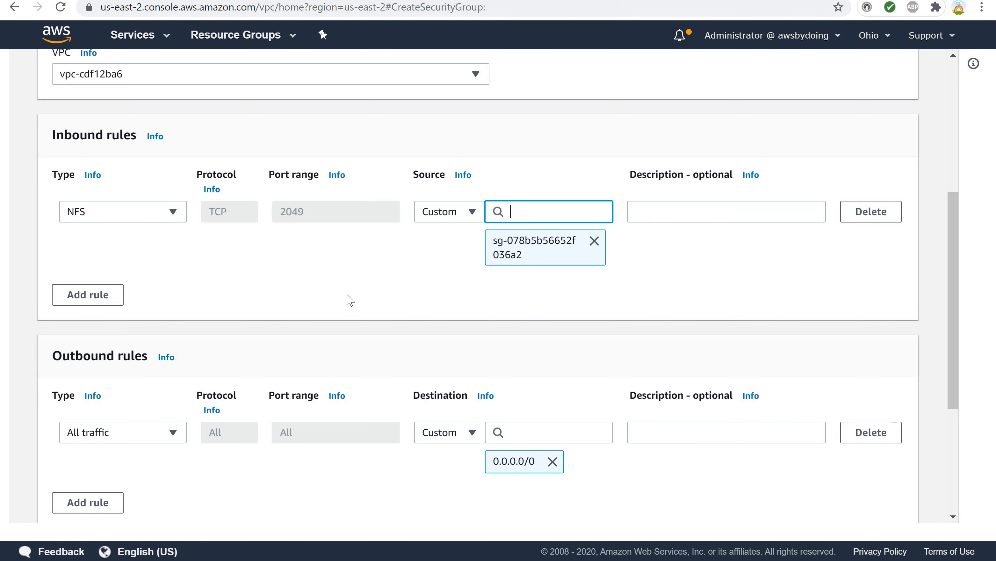
Tag the group with Name myEfsSecurityGroup, create the security group and return to the security groups list.
scroll(338, 280, down, 5)
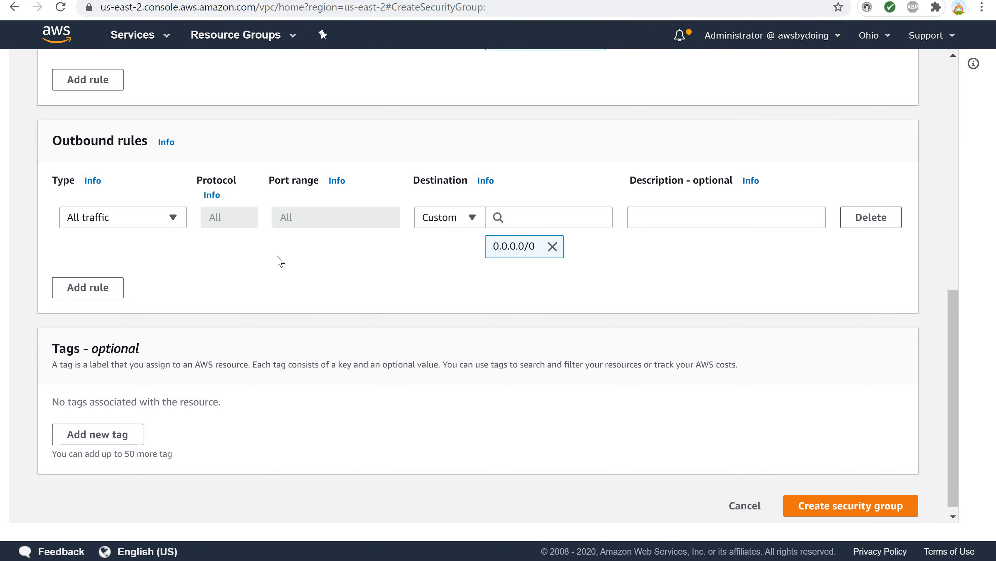
scroll(273, 262, down, 1)
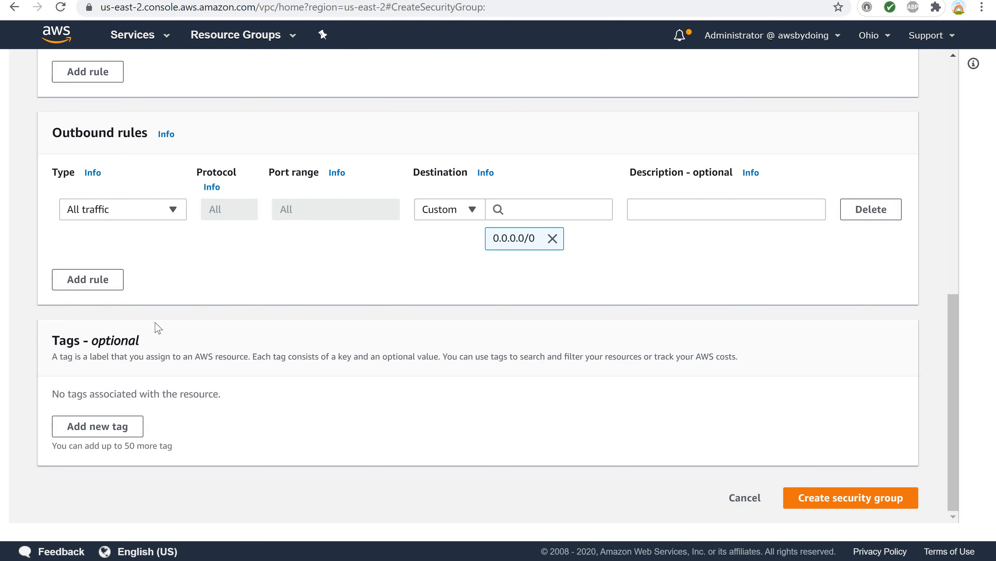
click(85, 431)
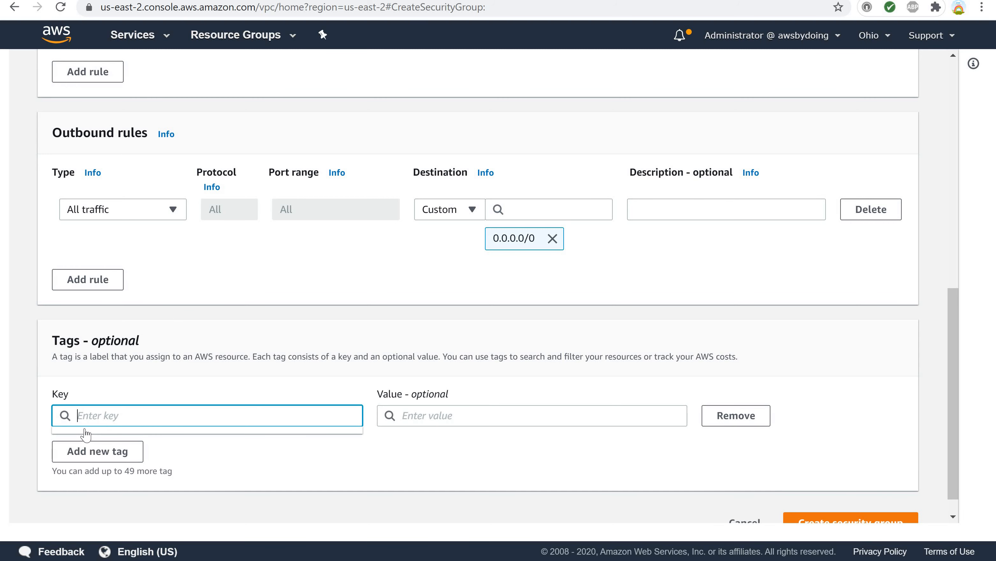
text(Name)
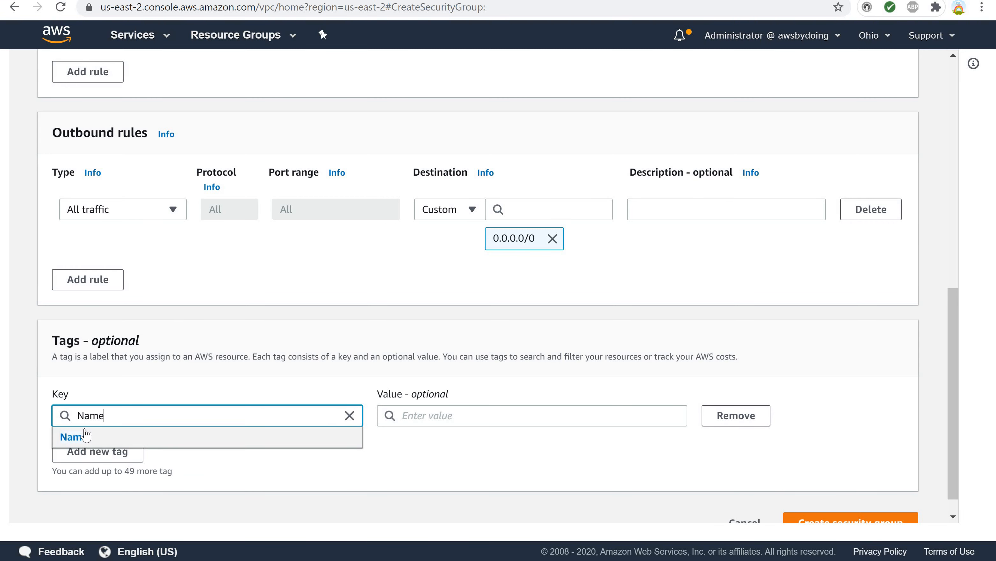
key(Tab)
text(my)
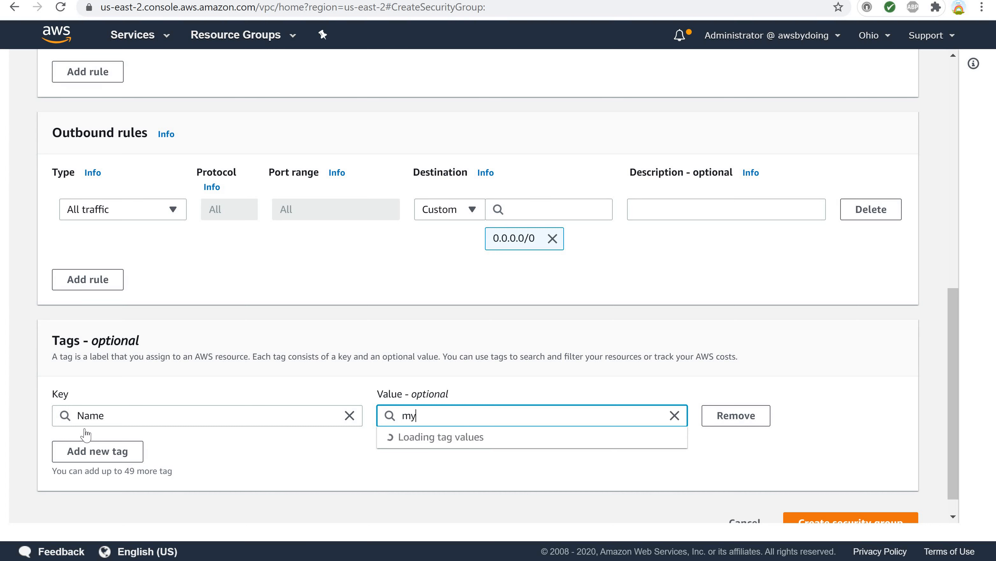
text(EfsSecurityGroup)
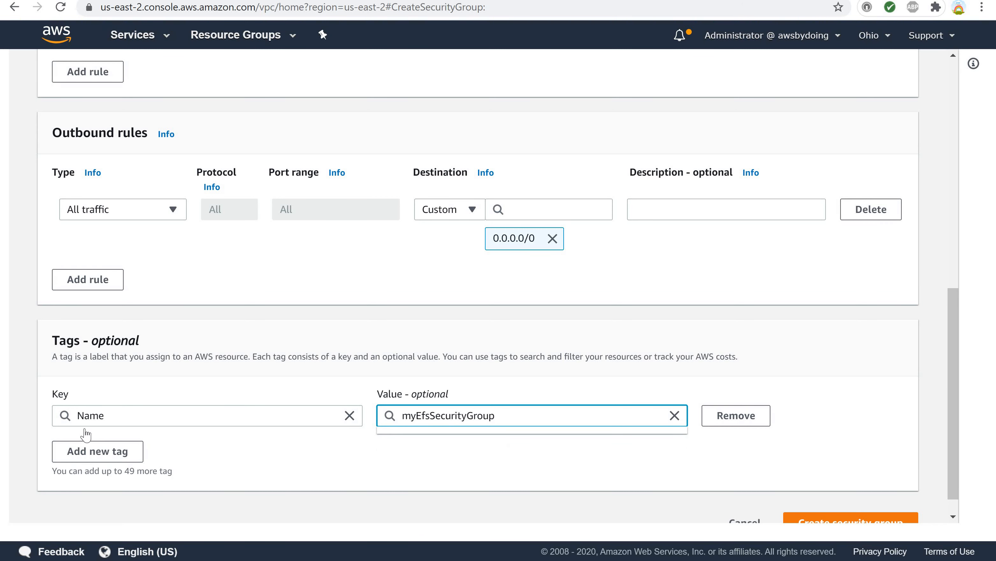
scroll(83, 444, down, 1)
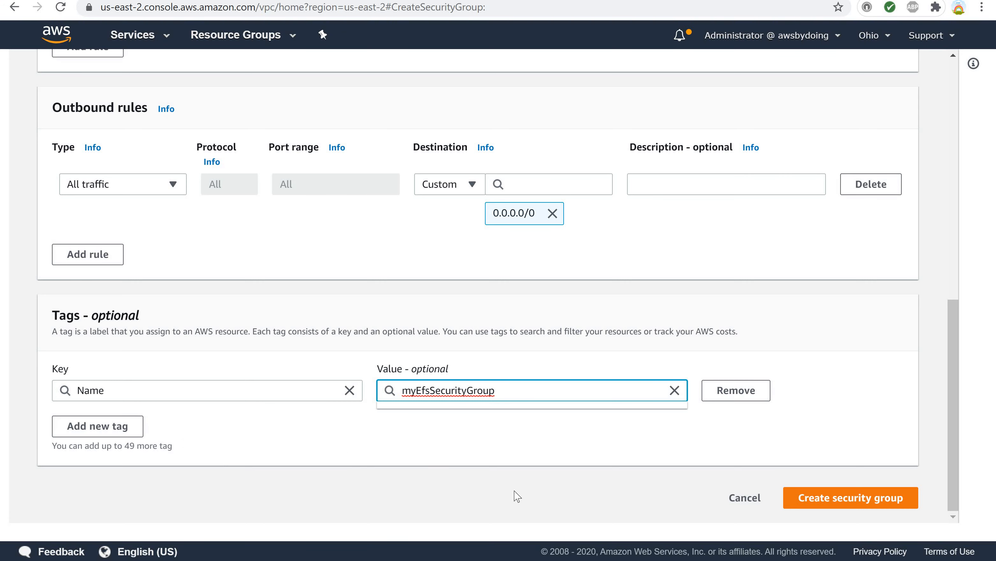
click(803, 500)
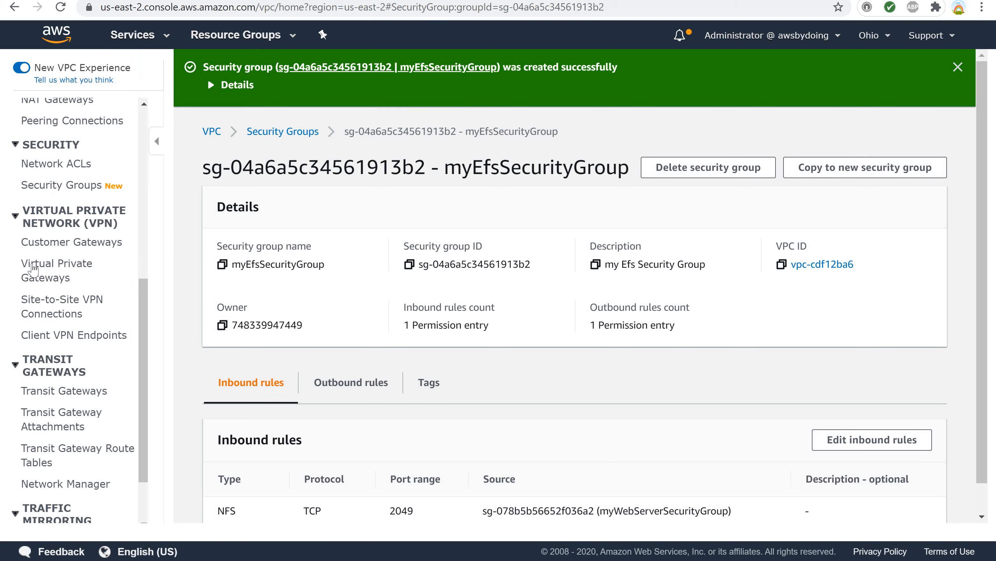
click(62, 189)
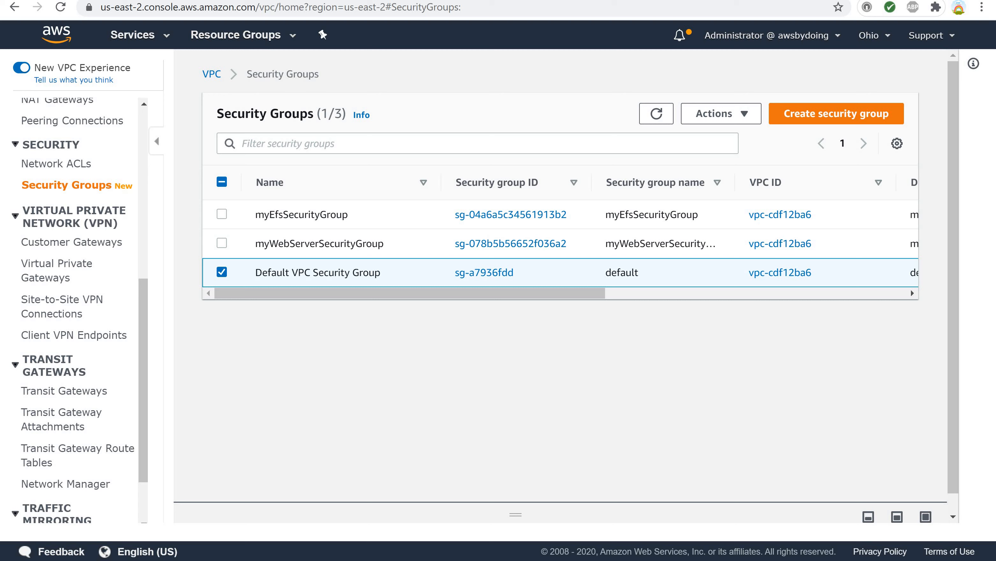
Open the EFS console and start creating a file system with customized settings.
click(127, 39)
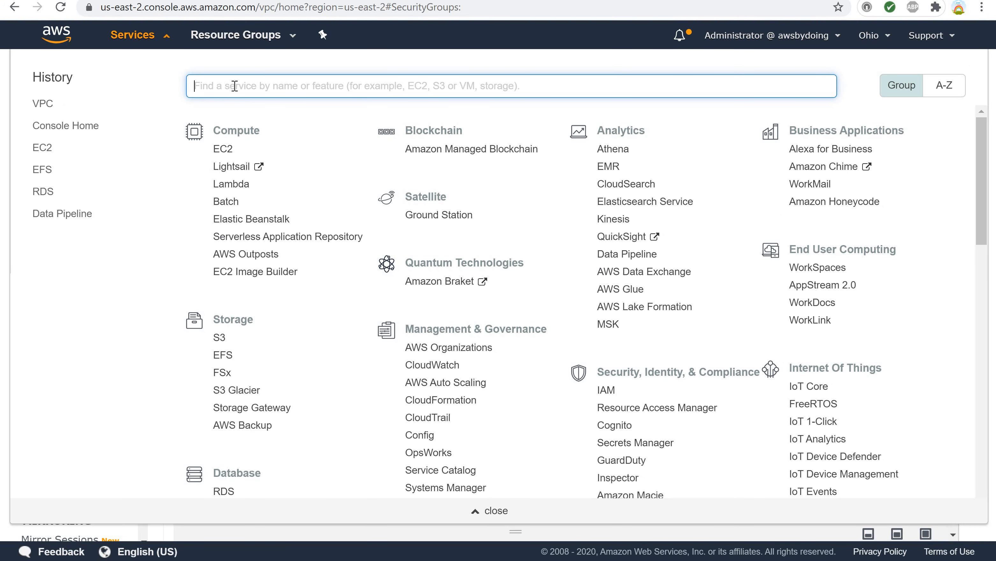
text(efs)
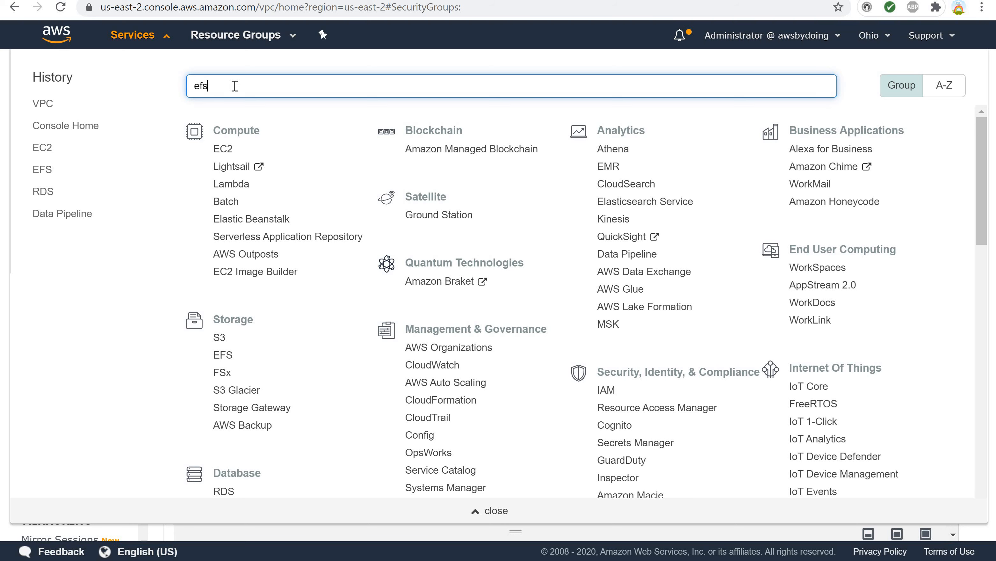
click(211, 118)
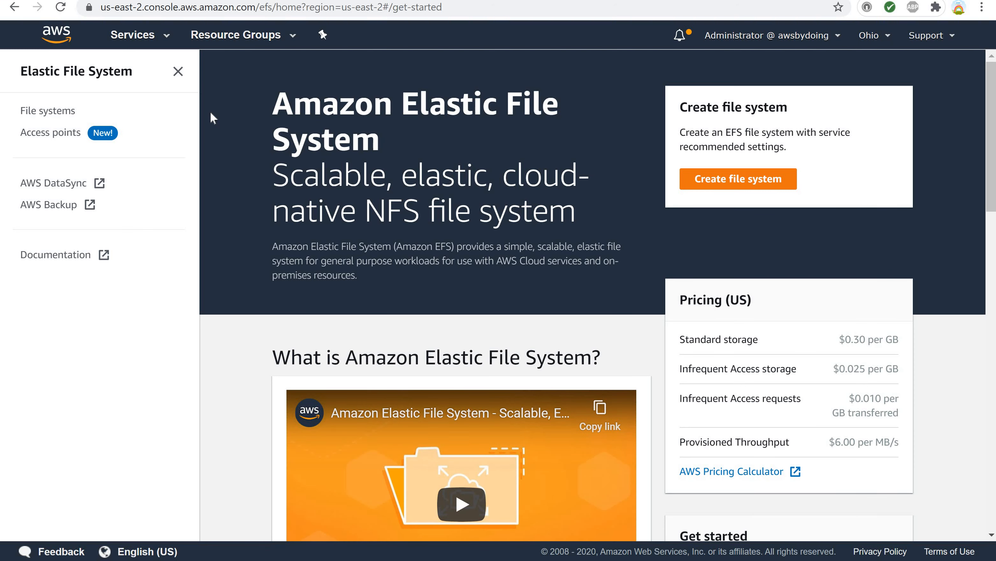
click(709, 191)
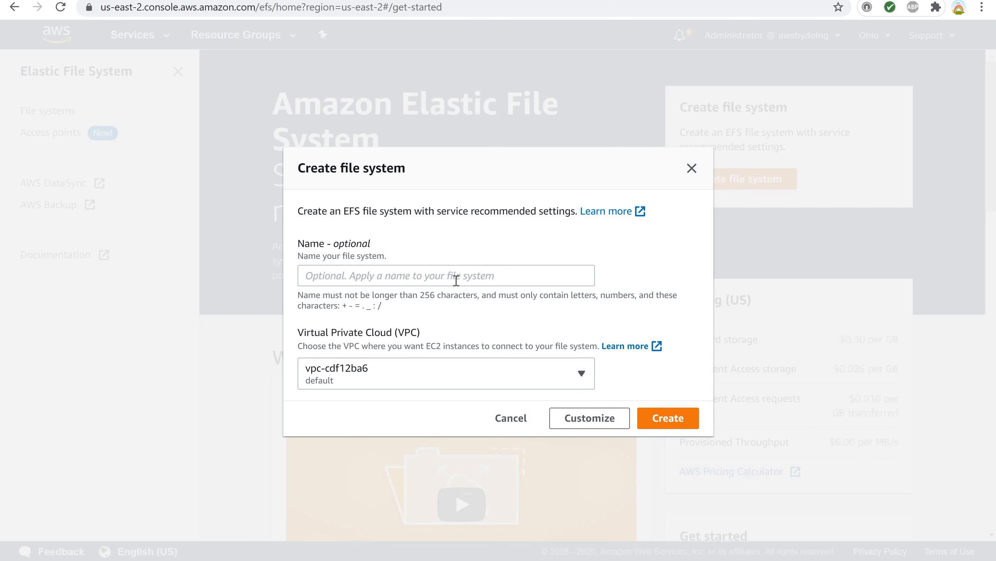
click(455, 280)
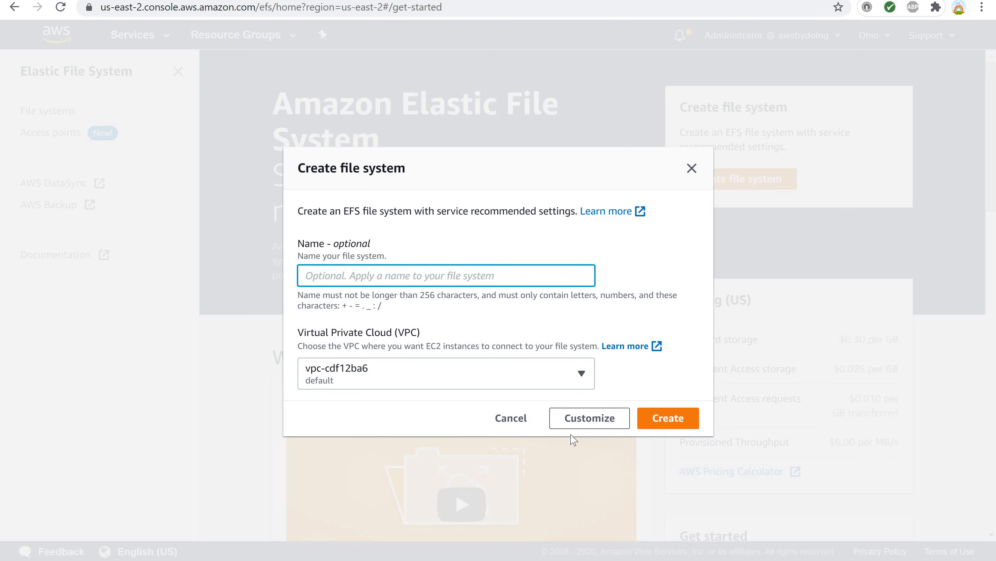
click(577, 419)
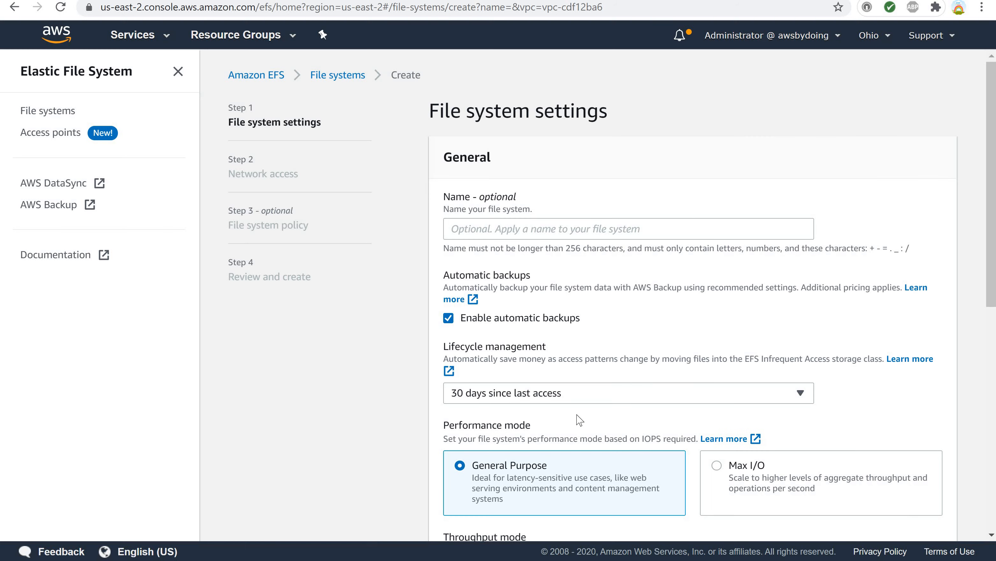
Name the file system myEFS.
scroll(564, 359, down, 3)
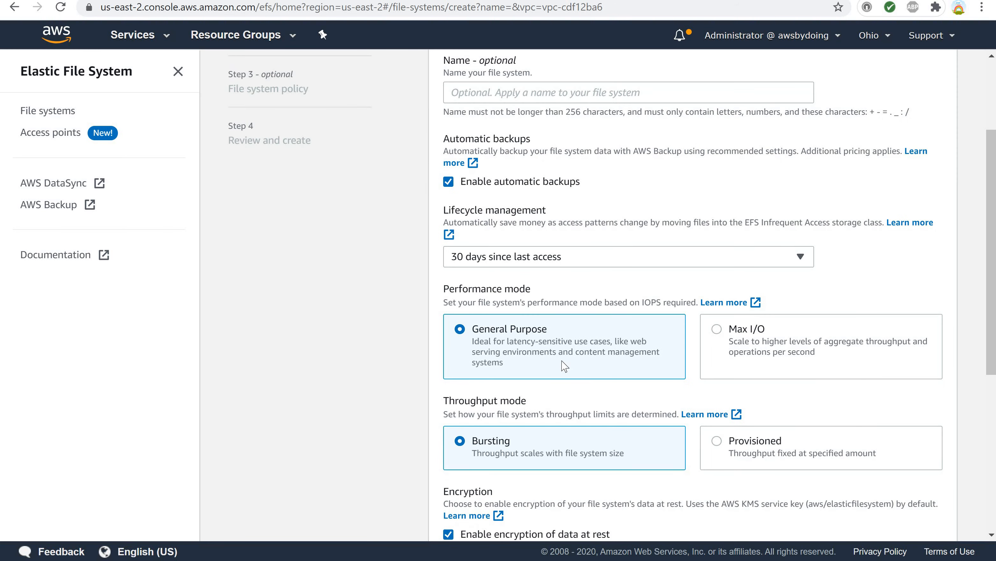
scroll(564, 366, up, 2)
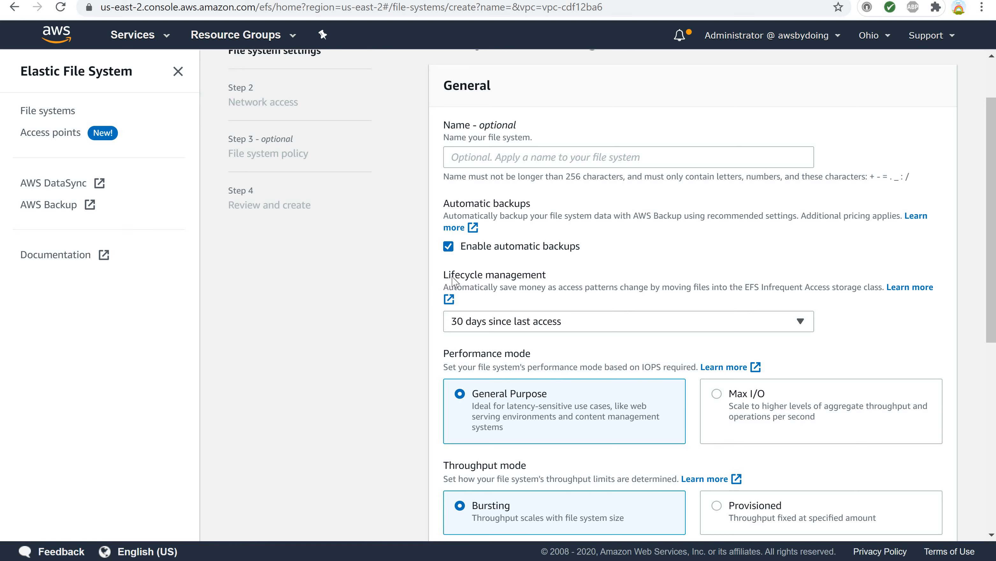
click(463, 161)
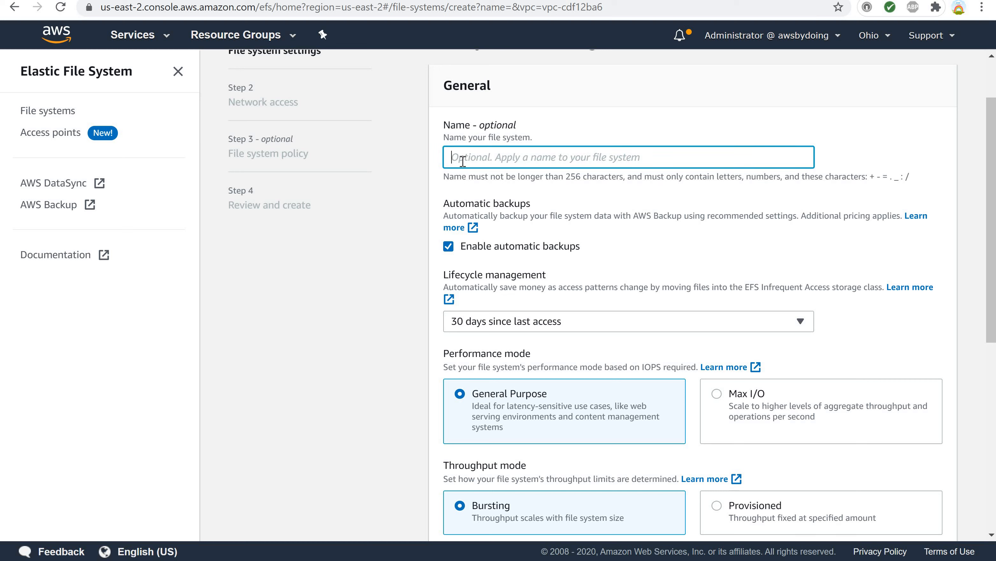
text(myEFS)
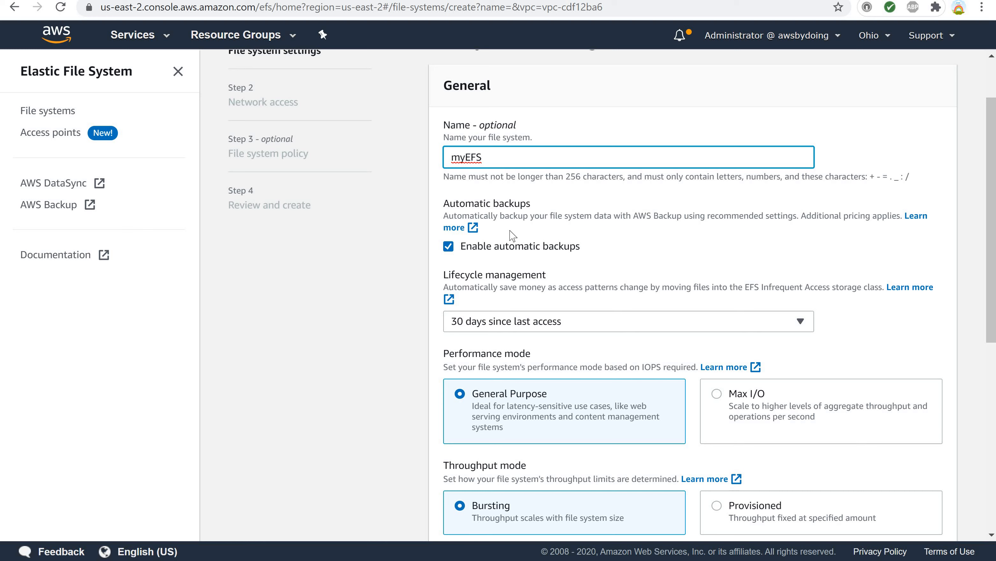
Disable automatic backups and set lifecycle management to None.
click(449, 247)
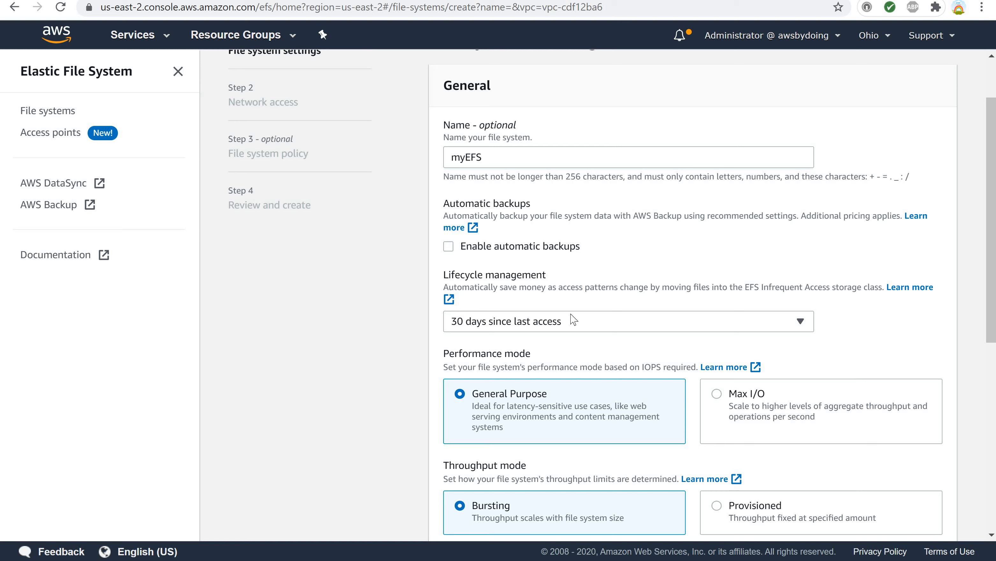
click(553, 328)
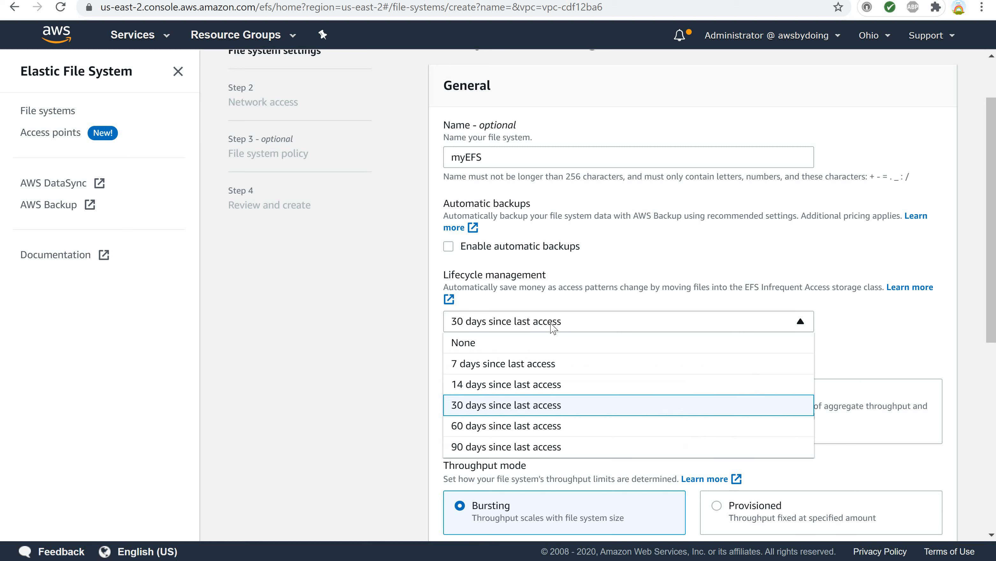
click(540, 348)
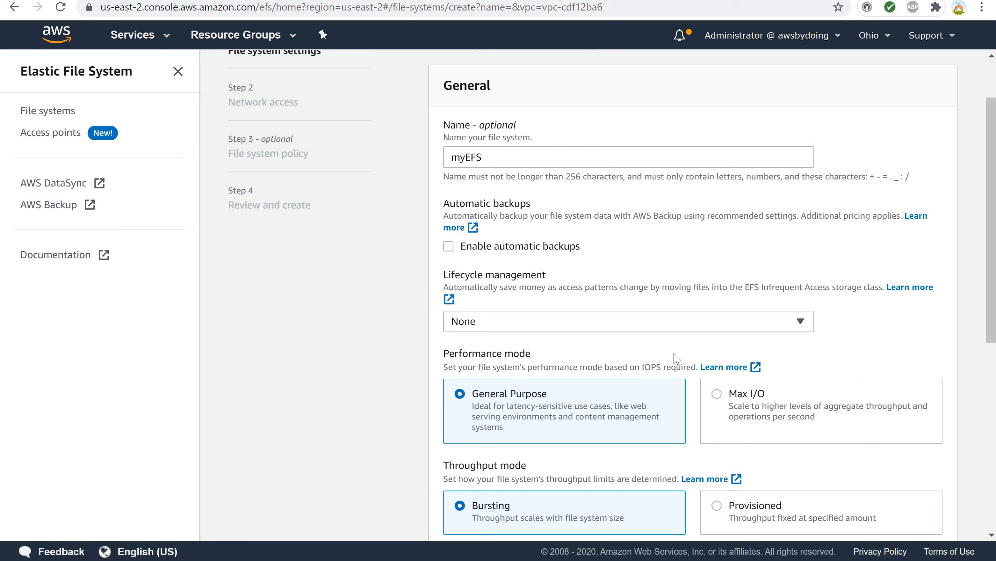
click(791, 320)
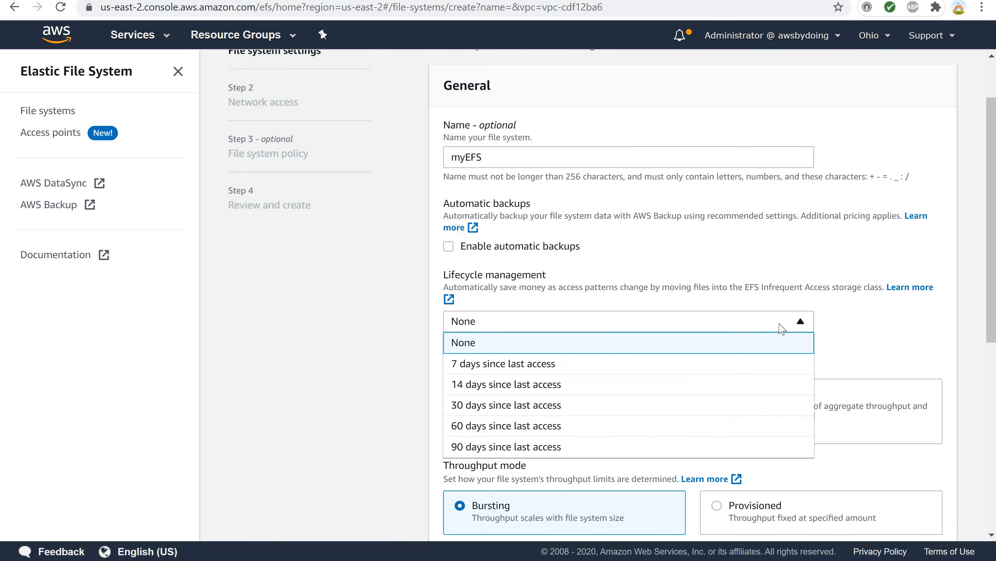
click(536, 362)
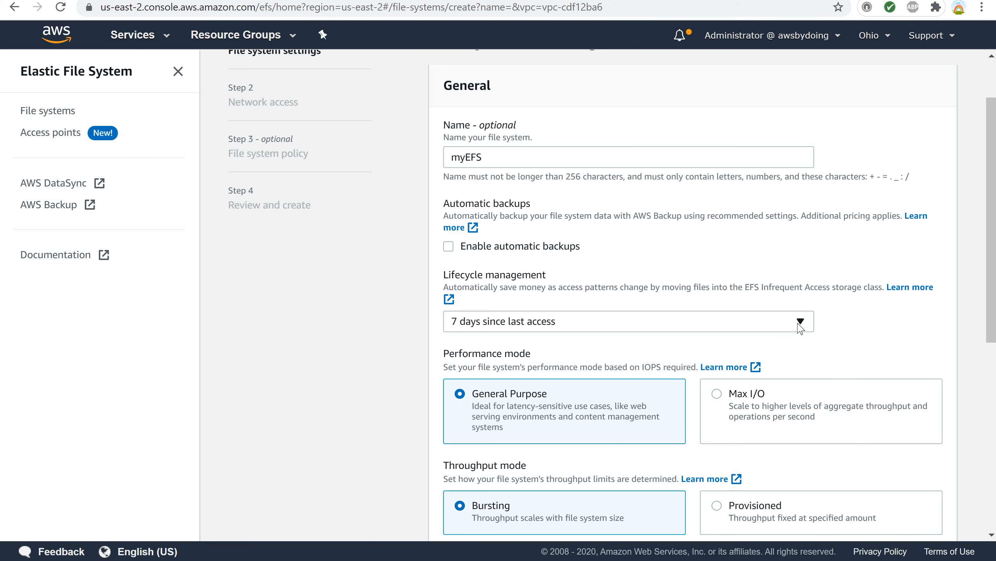
click(800, 323)
click(681, 343)
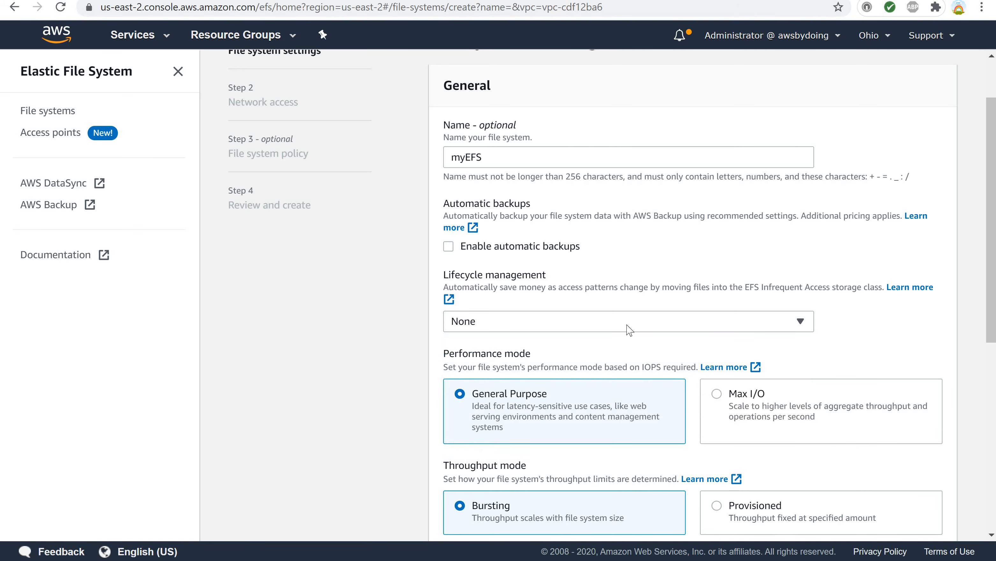
scroll(591, 279, down, 2)
scroll(591, 278, down, 5)
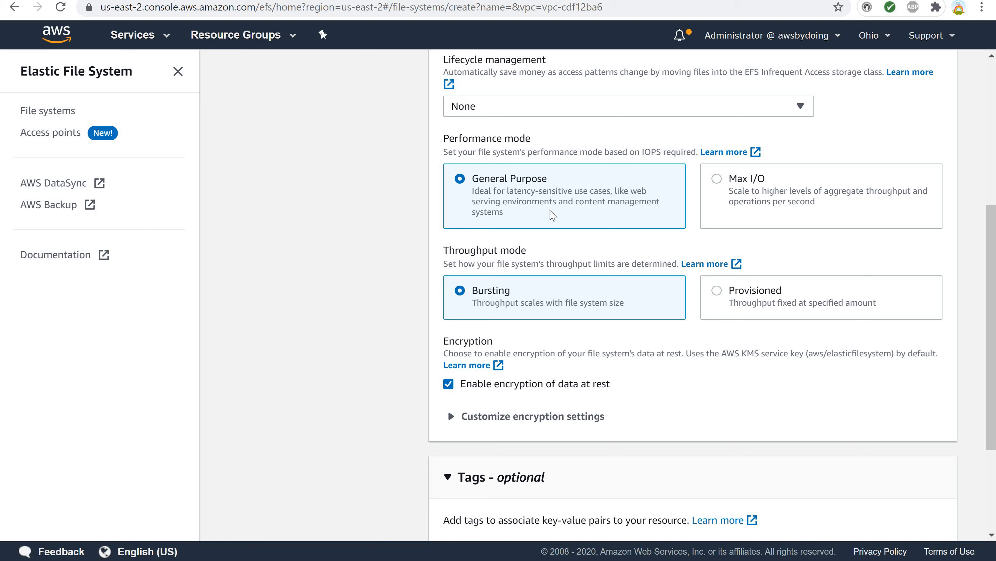
click(732, 194)
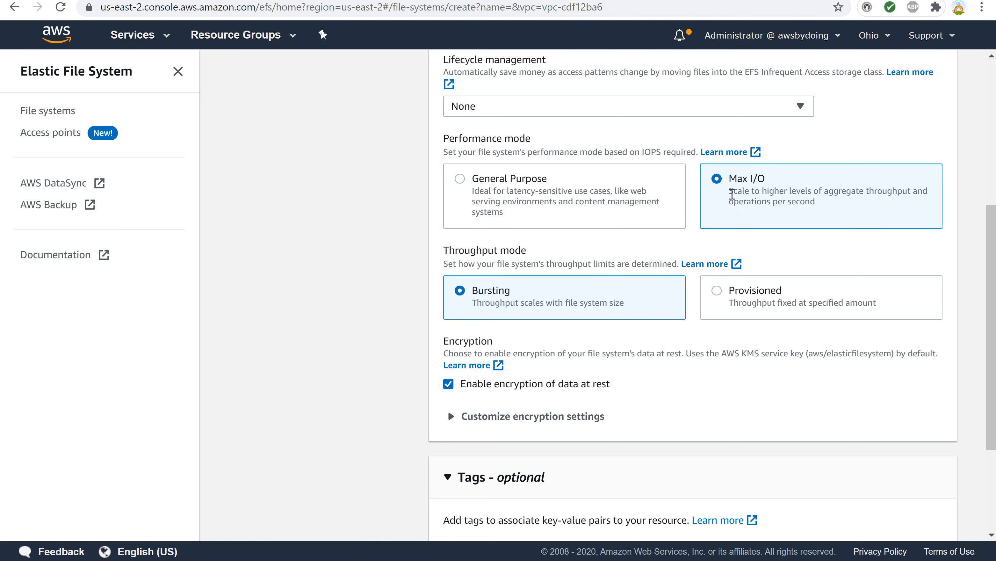
click(595, 190)
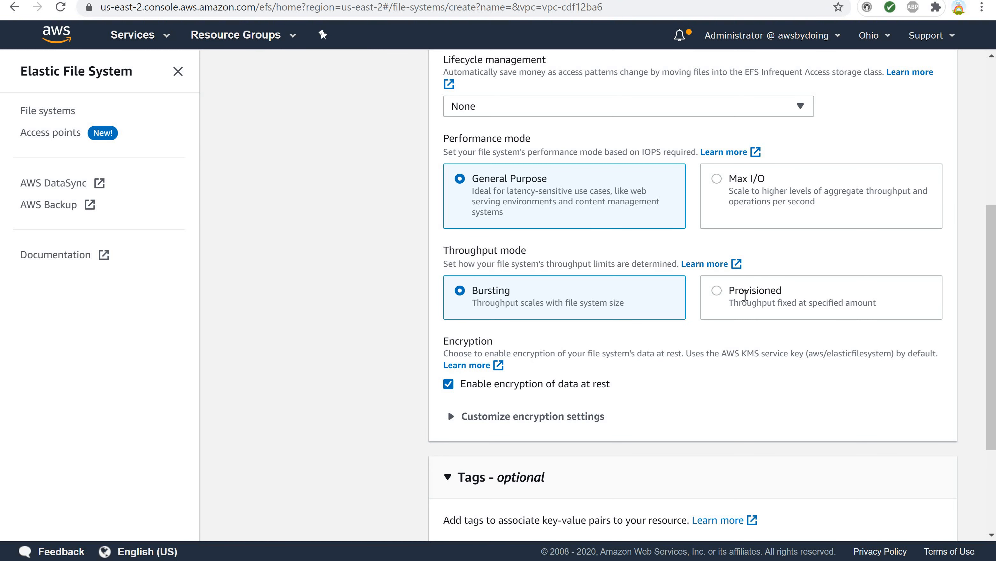
click(717, 298)
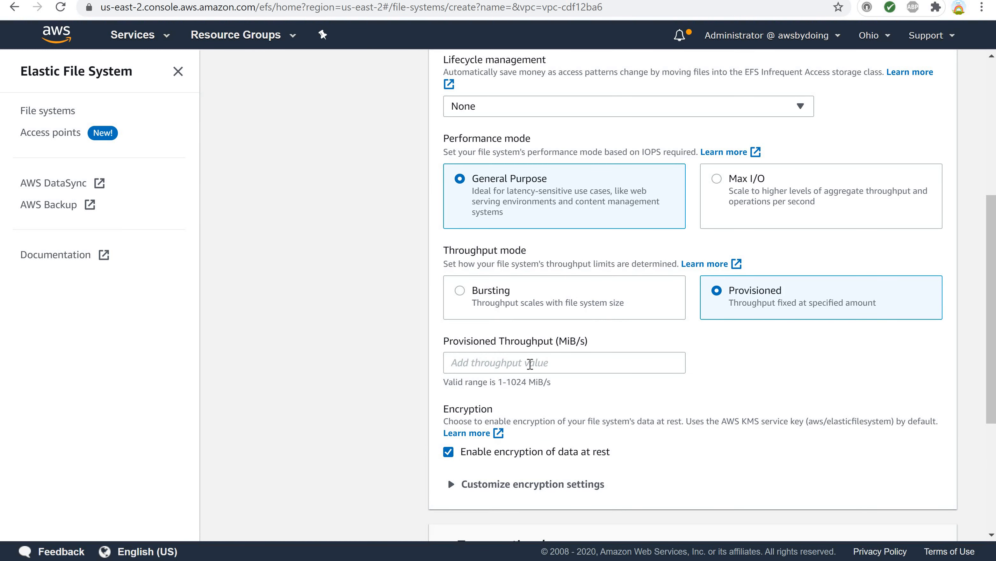
click(529, 363)
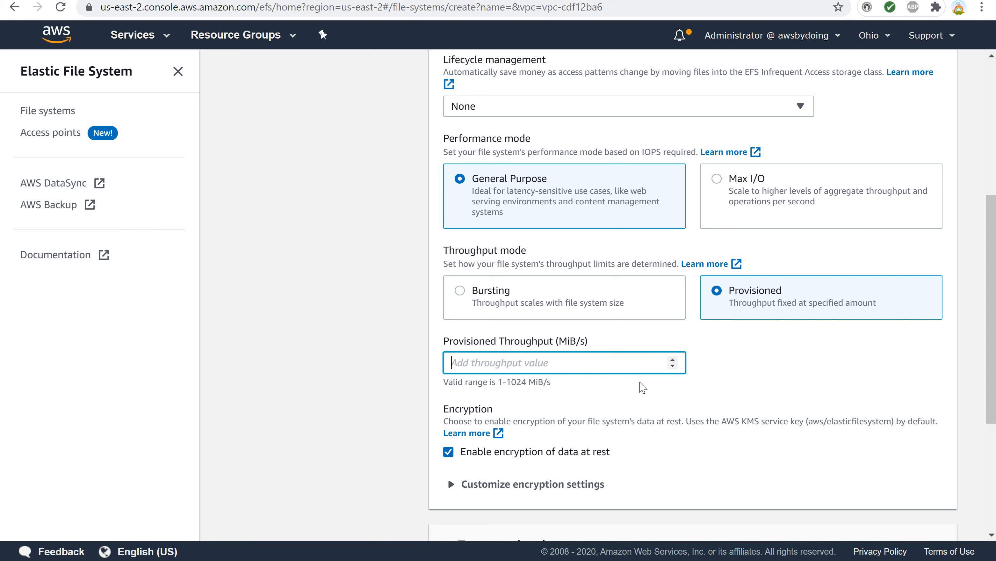
click(673, 365)
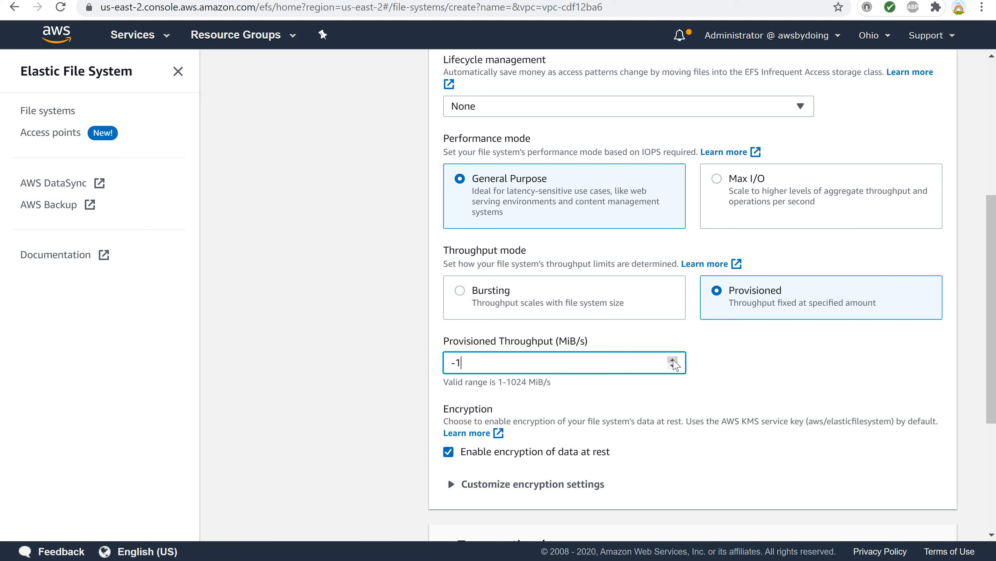
click(672, 361)
click(673, 361)
click(673, 360)
click(673, 361)
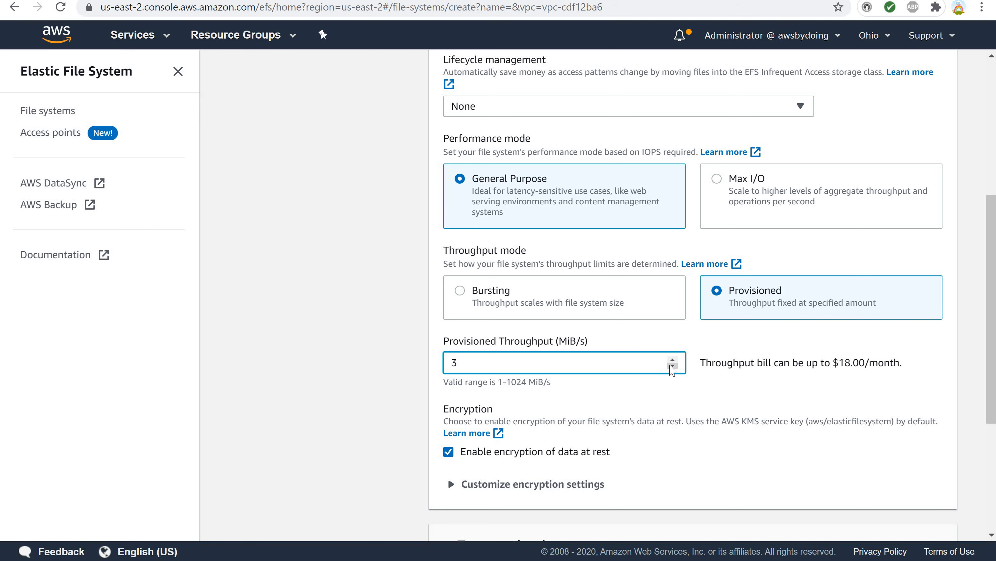
click(673, 366)
click(673, 366)
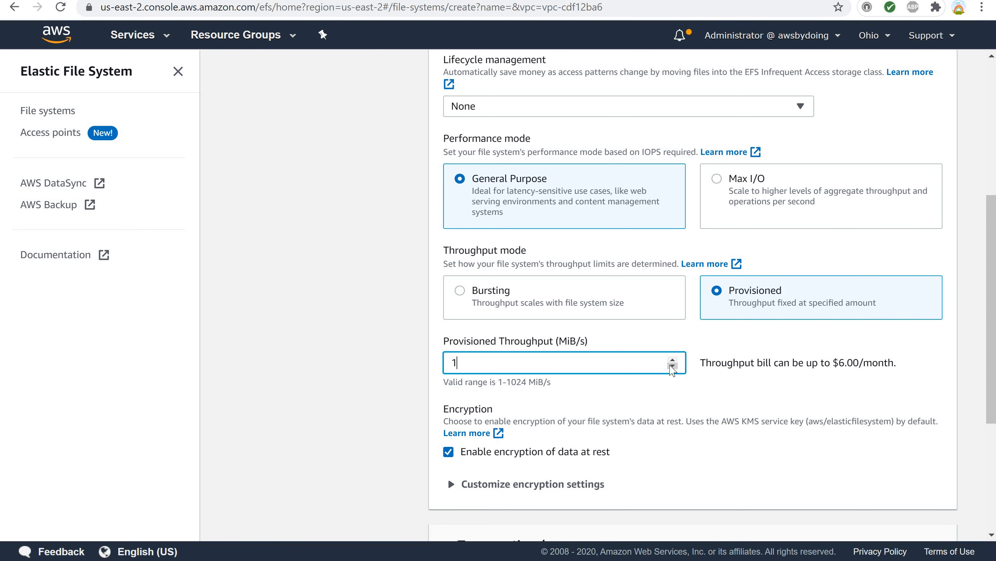
click(460, 292)
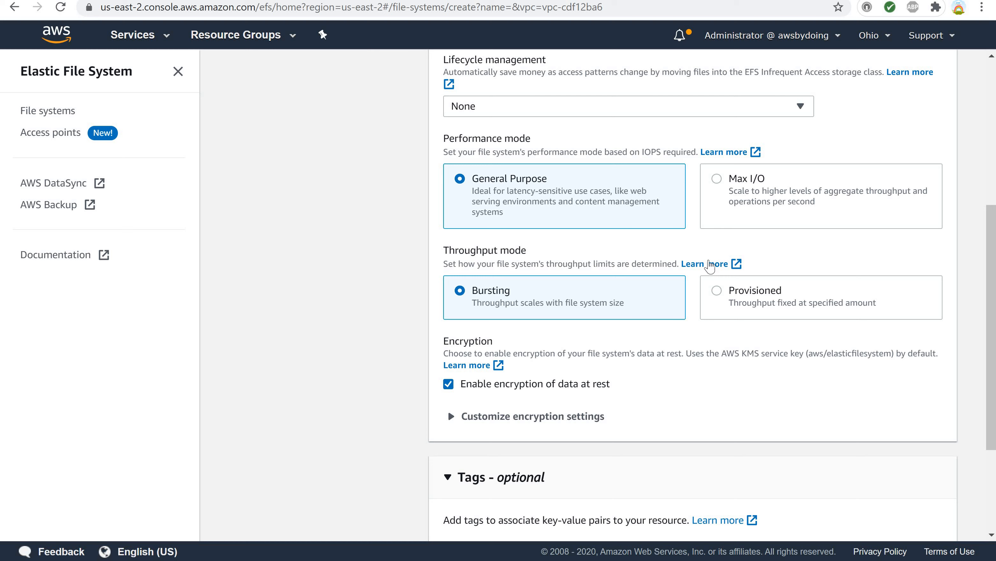
click(717, 292)
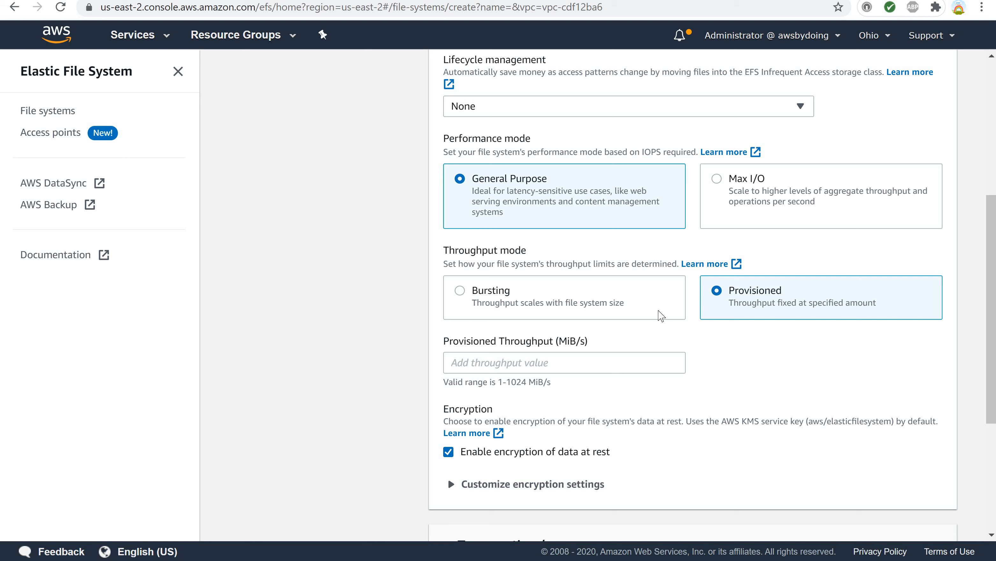
click(624, 372)
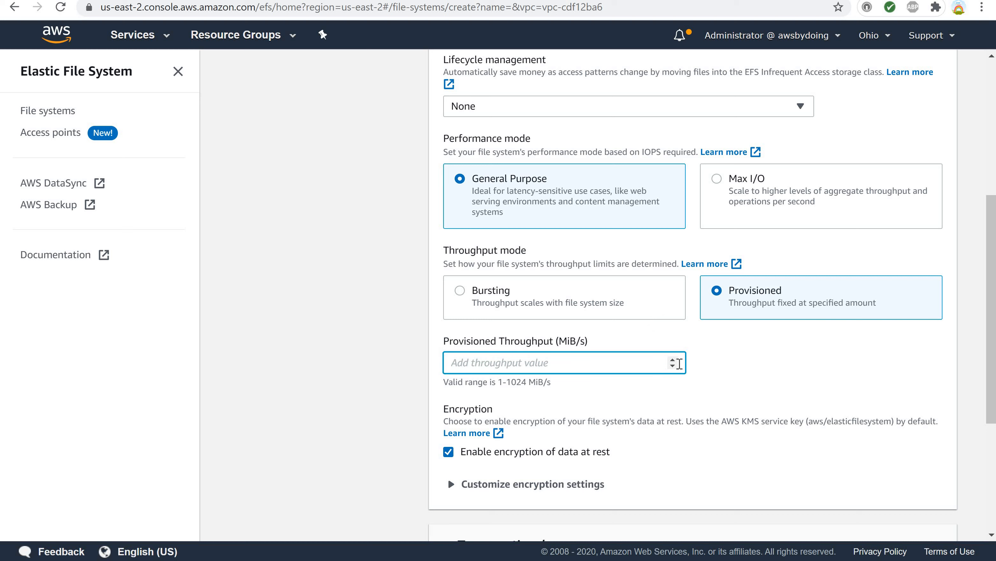
click(677, 359)
click(676, 359)
click(676, 359)
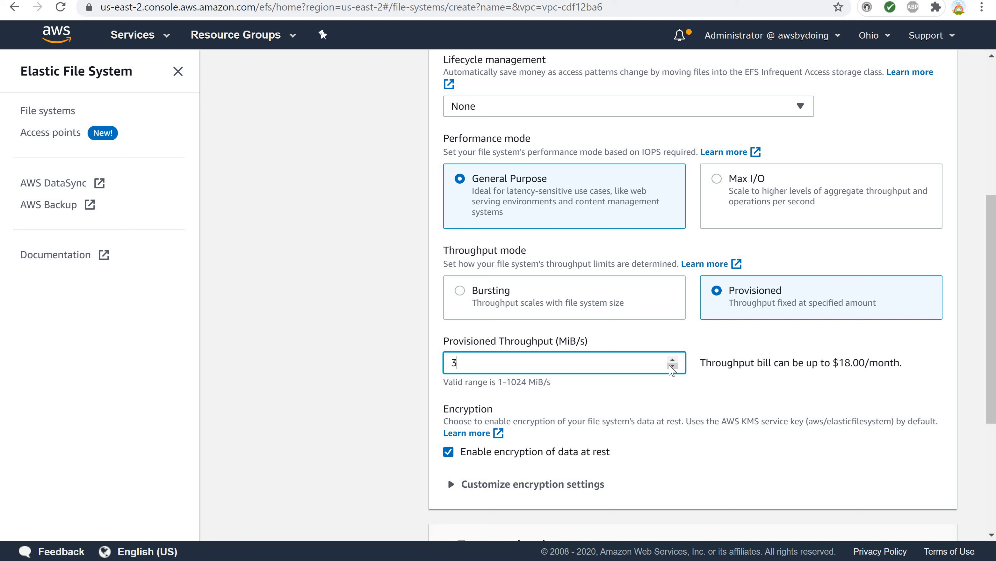
click(672, 366)
click(673, 367)
click(672, 359)
click(672, 366)
click(463, 293)
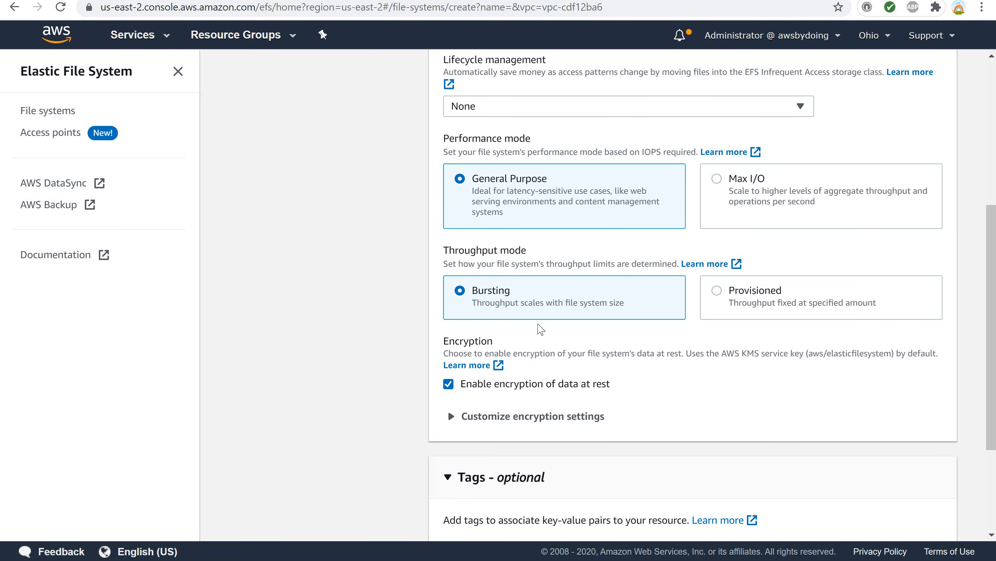
Disable encryption of data at rest for the file system.
click(452, 418)
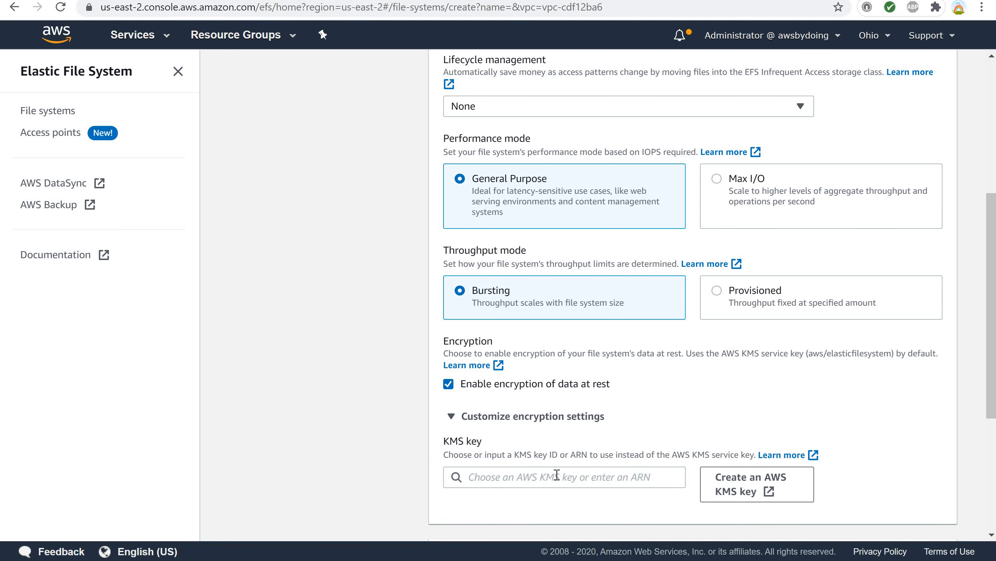
click(641, 484)
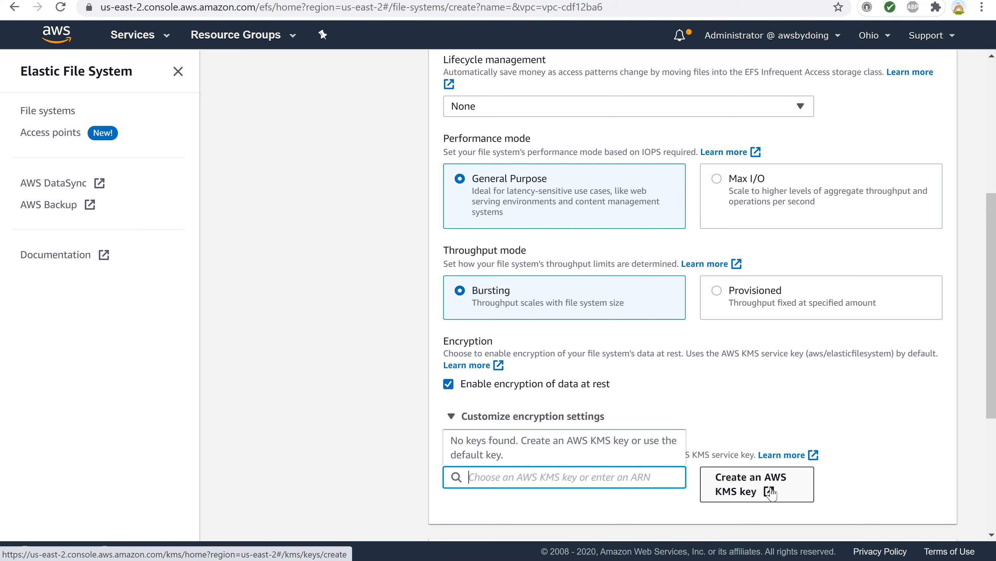
click(449, 385)
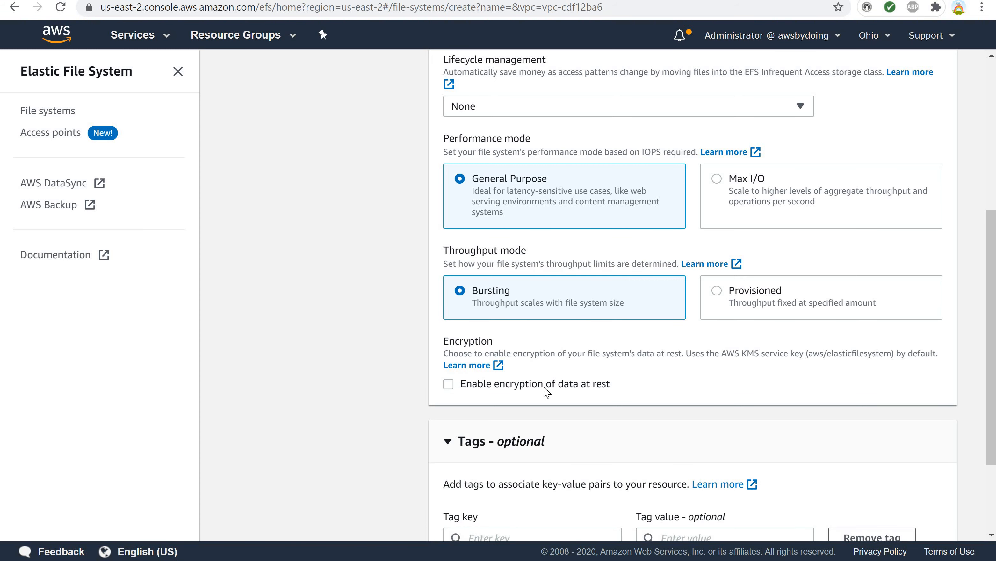
Tag the file system with Name myEFS and continue to the network access settings.
scroll(561, 389, down, 3)
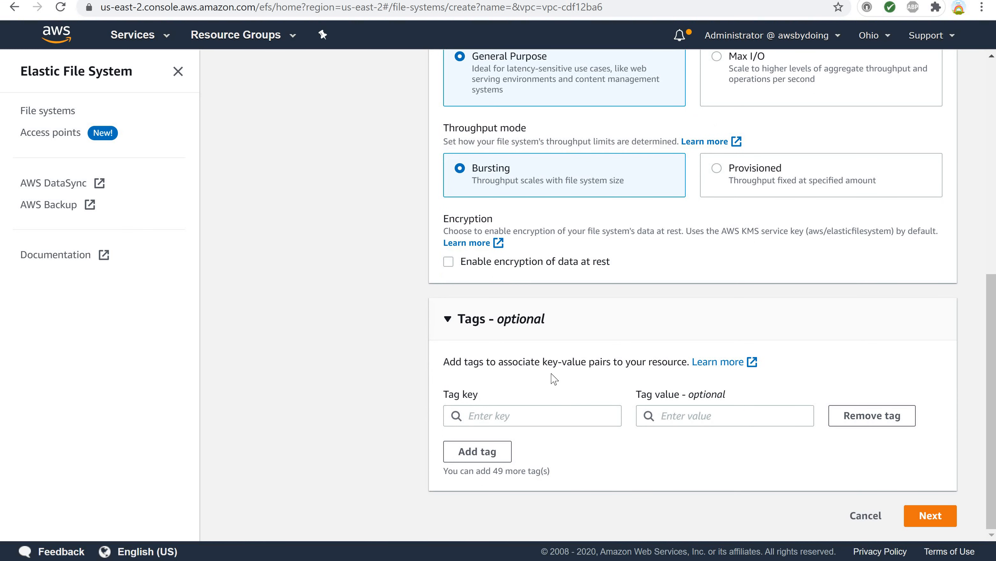
click(487, 416)
text(N)
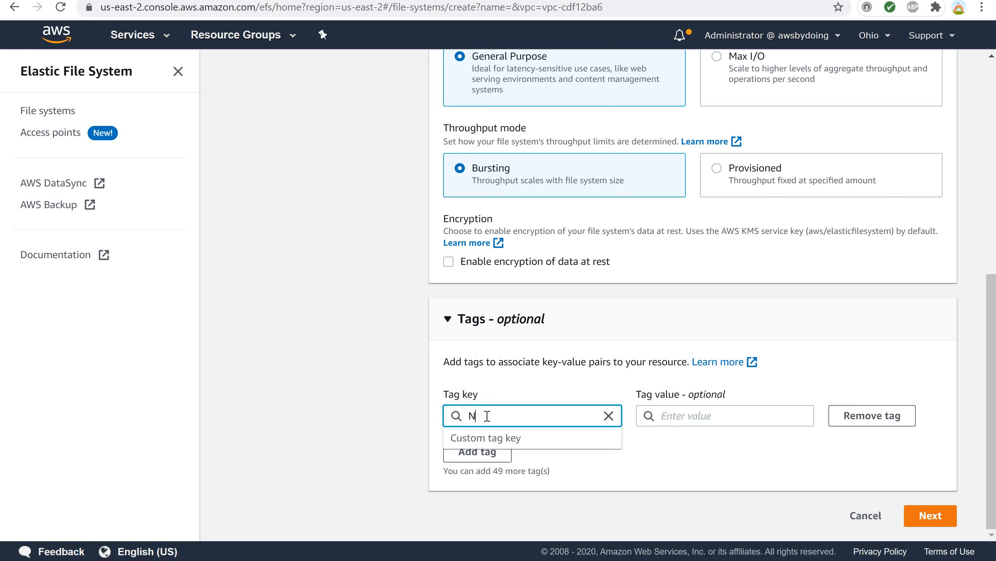
text(ame)
key(Tab)
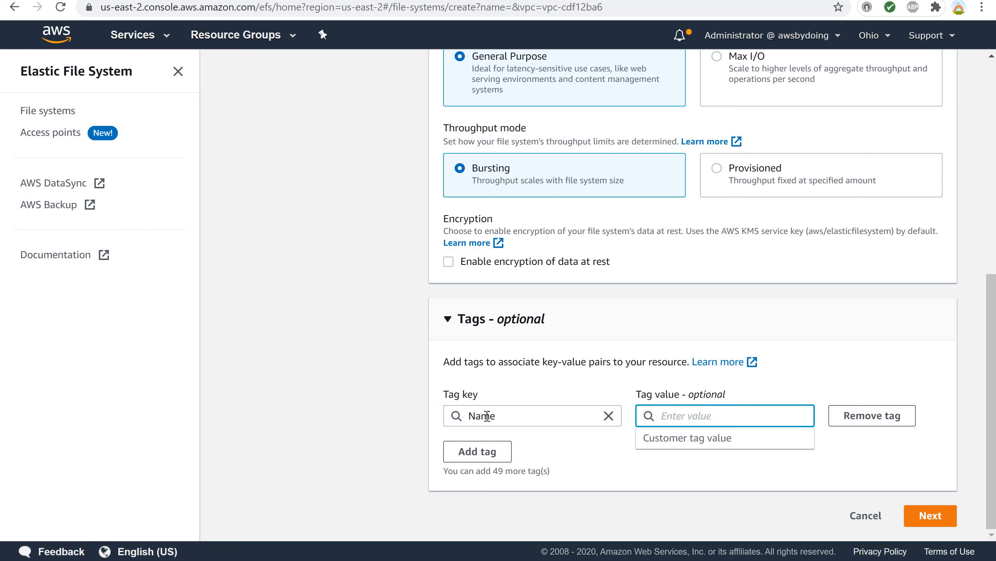
text(myEFS)
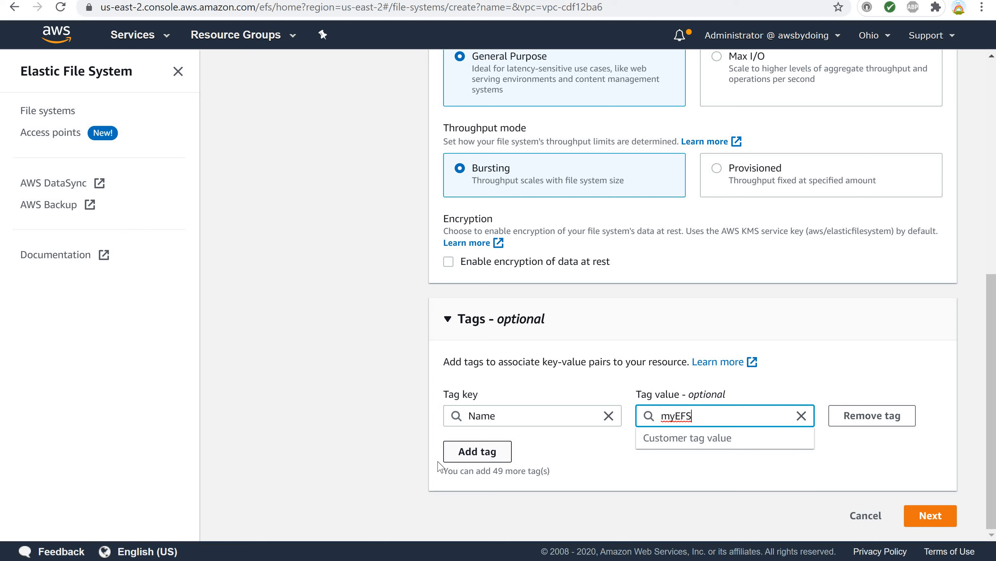
click(601, 458)
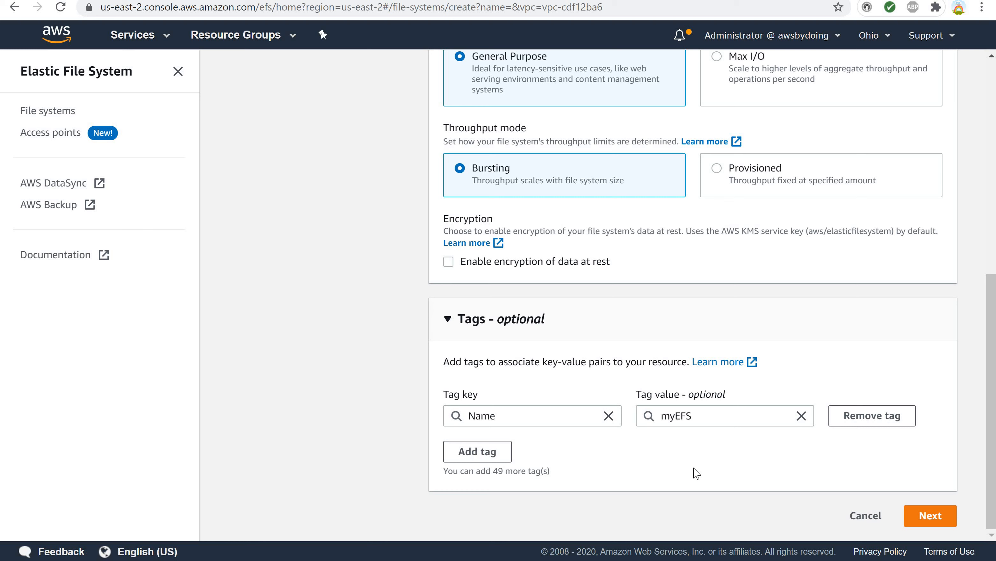
click(917, 517)
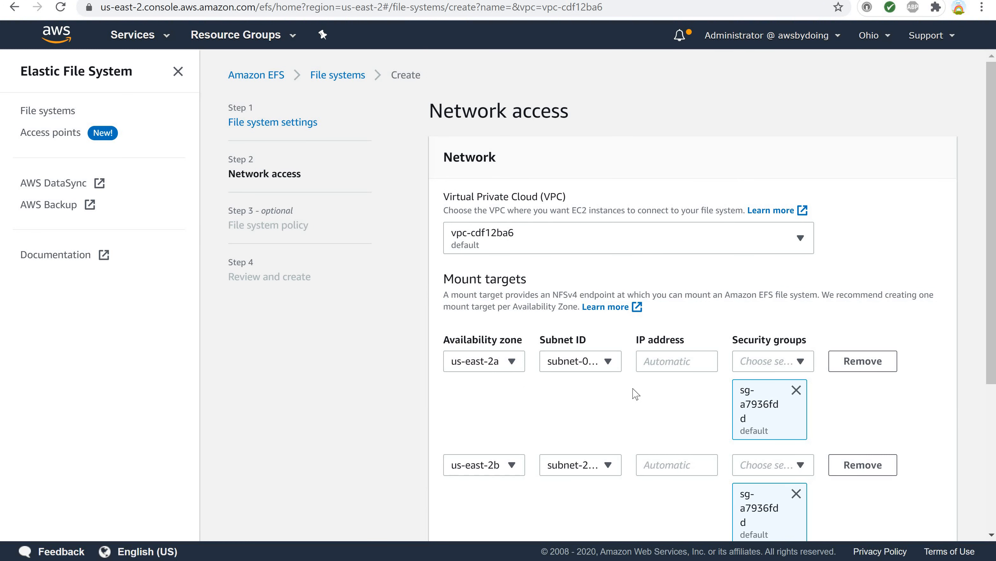
Review the VPC and each mount target's availability zone, subnet and IP address settings.
scroll(607, 377, down, 3)
scroll(606, 377, up, 3)
scroll(607, 377, down, 3)
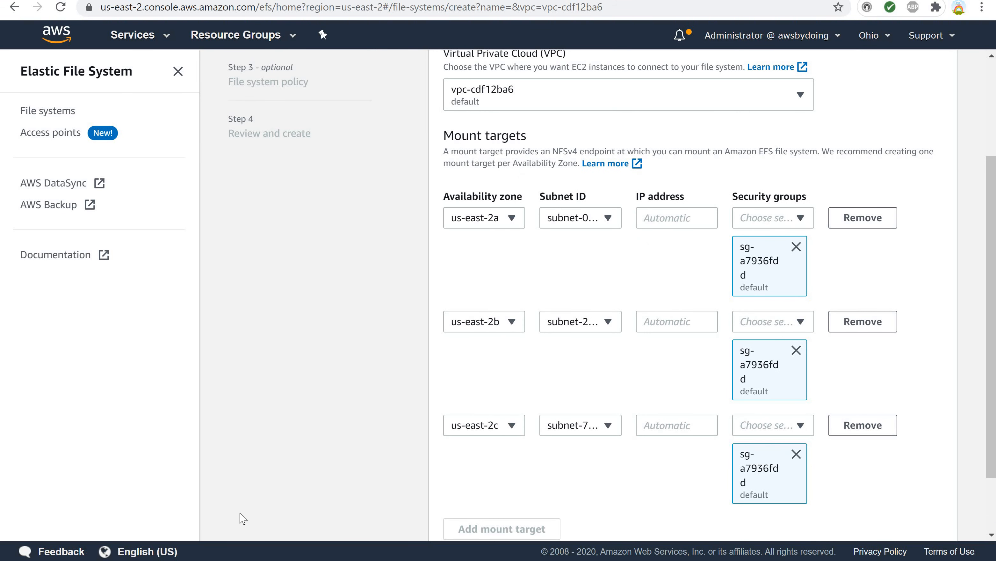
scroll(242, 519, up, 2)
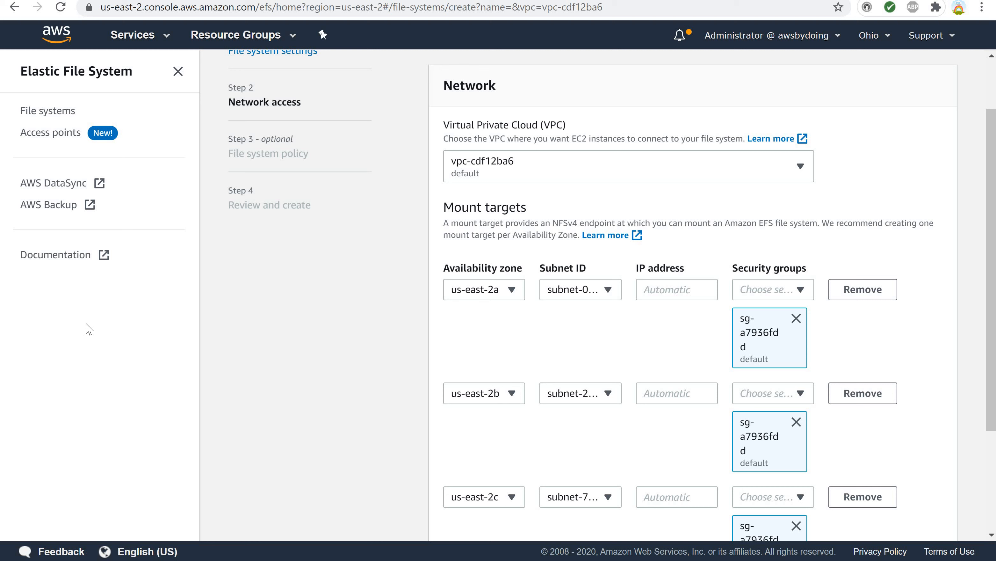
click(797, 172)
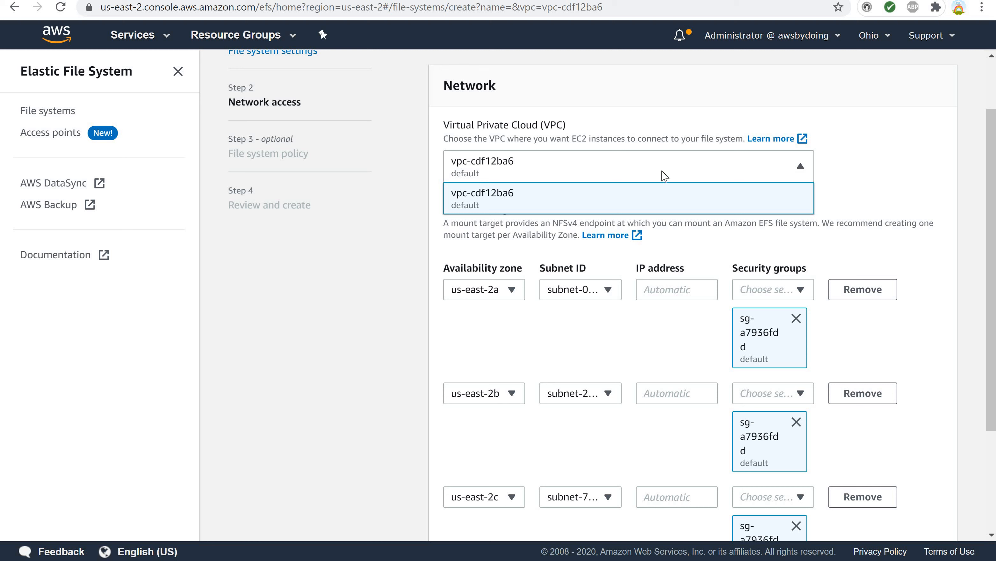
click(564, 205)
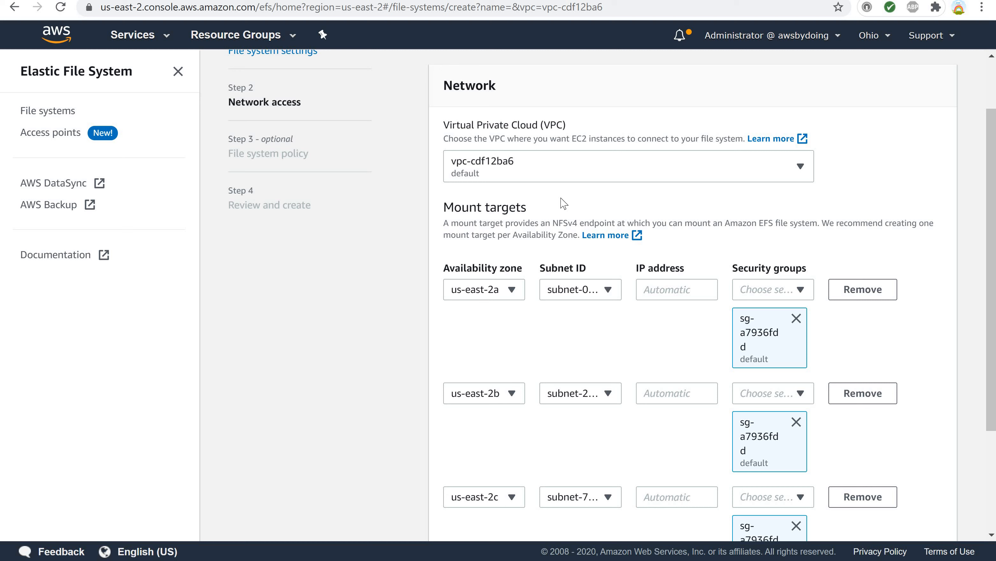
scroll(538, 224, down, 4)
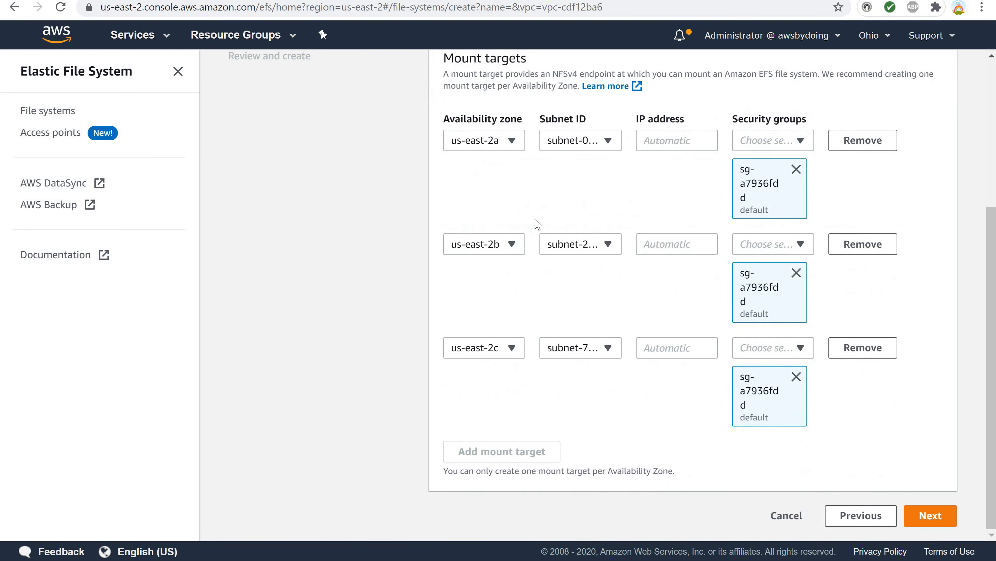
scroll(538, 224, up, 6)
scroll(520, 316, down, 4)
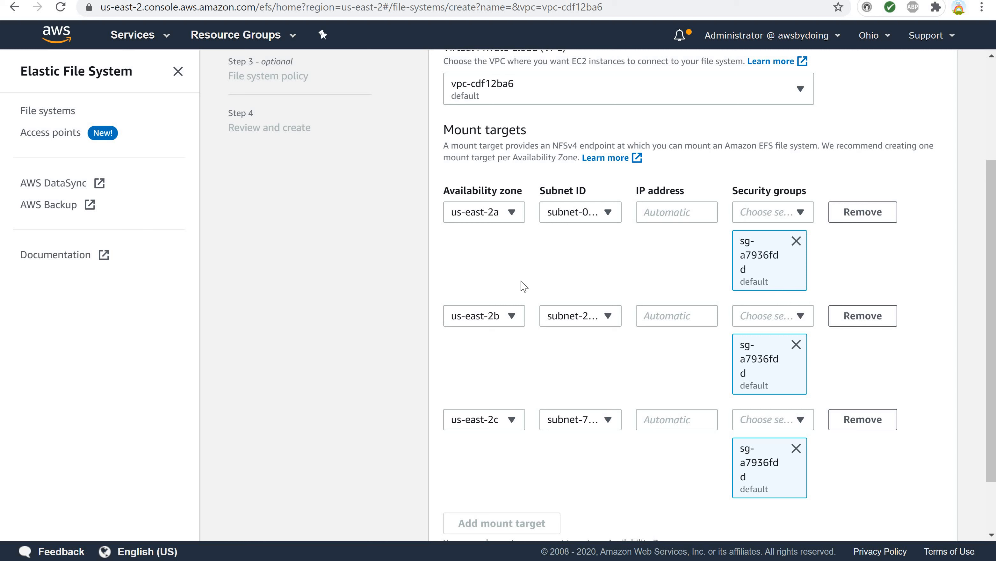
click(512, 214)
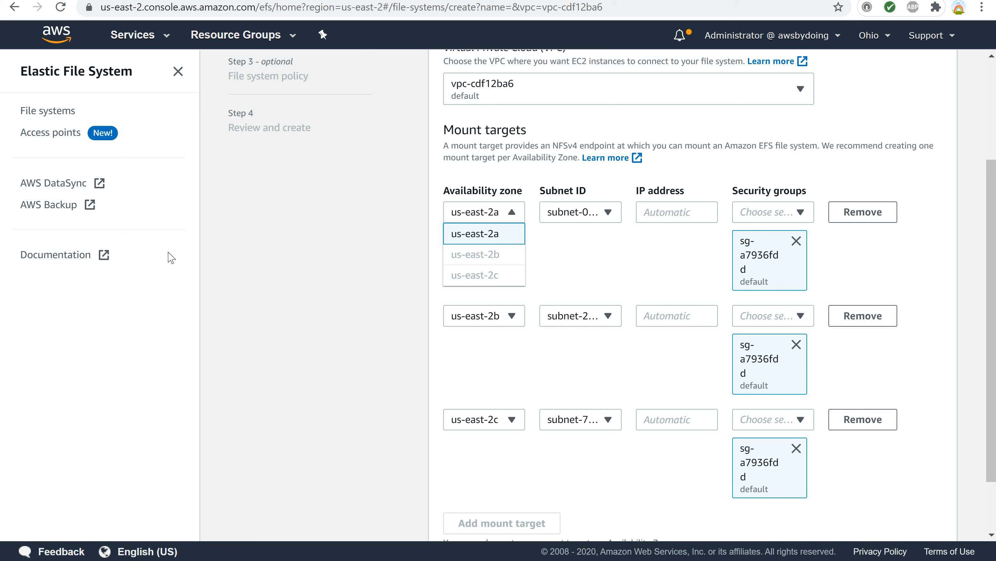
click(551, 246)
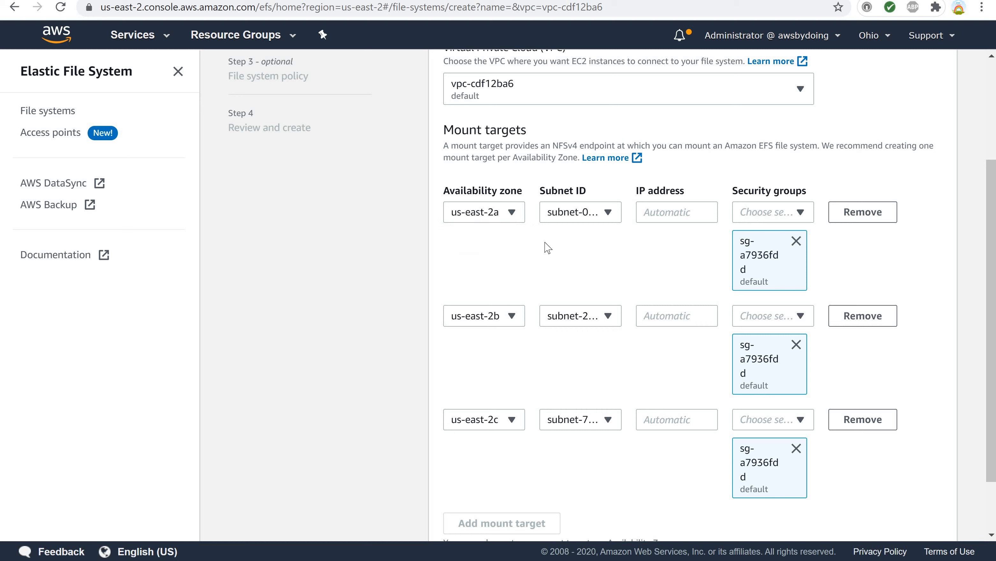
click(609, 214)
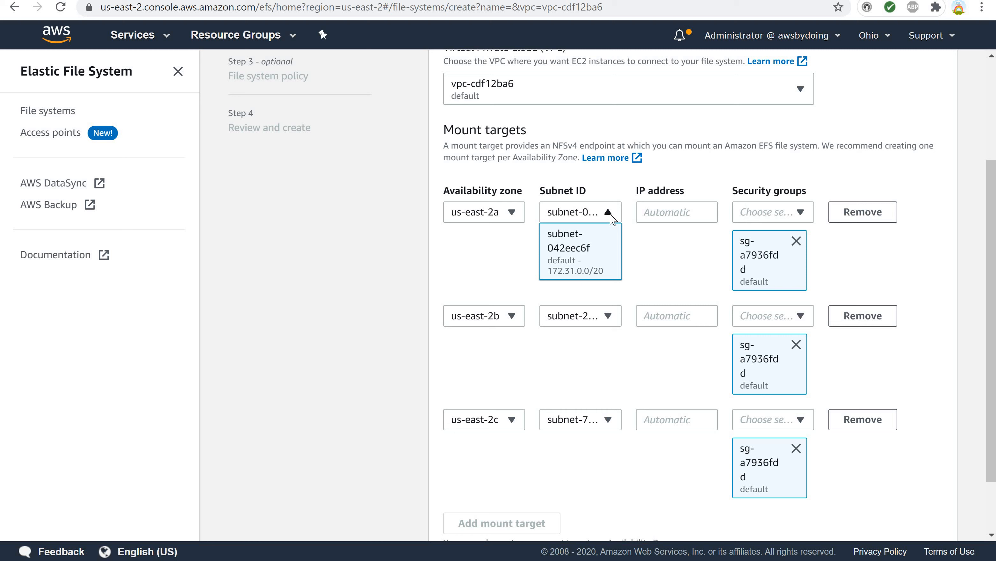
click(633, 251)
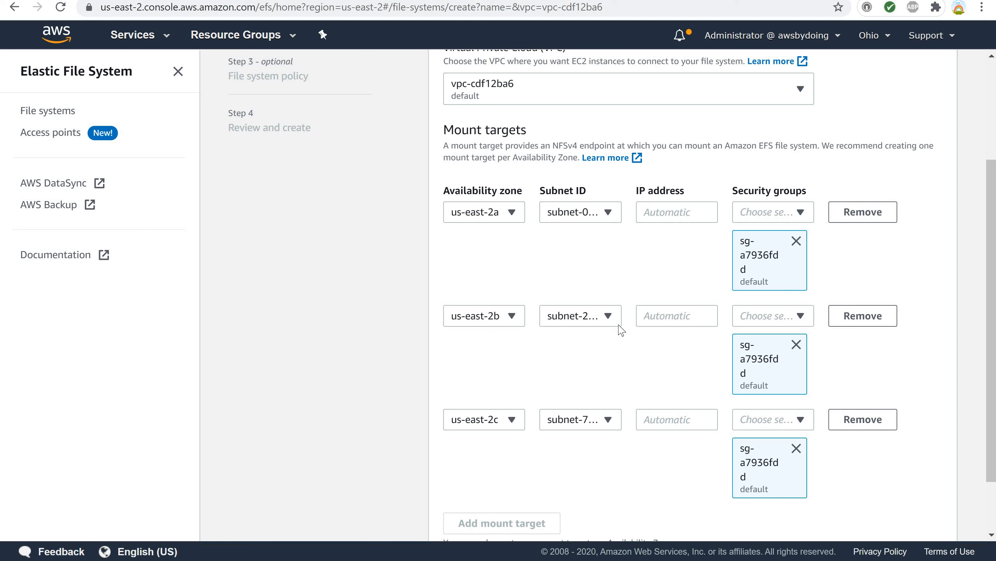
click(610, 316)
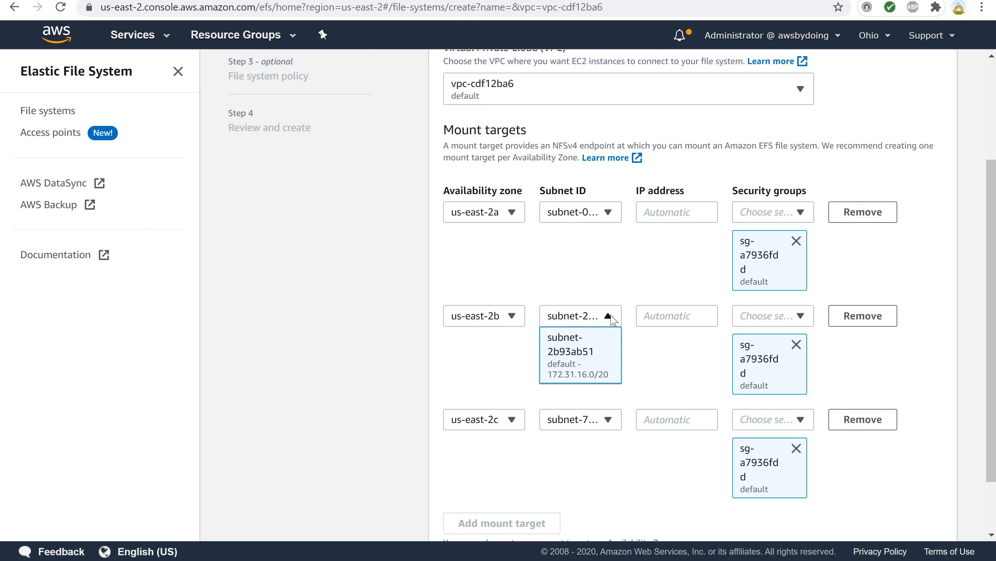
click(612, 317)
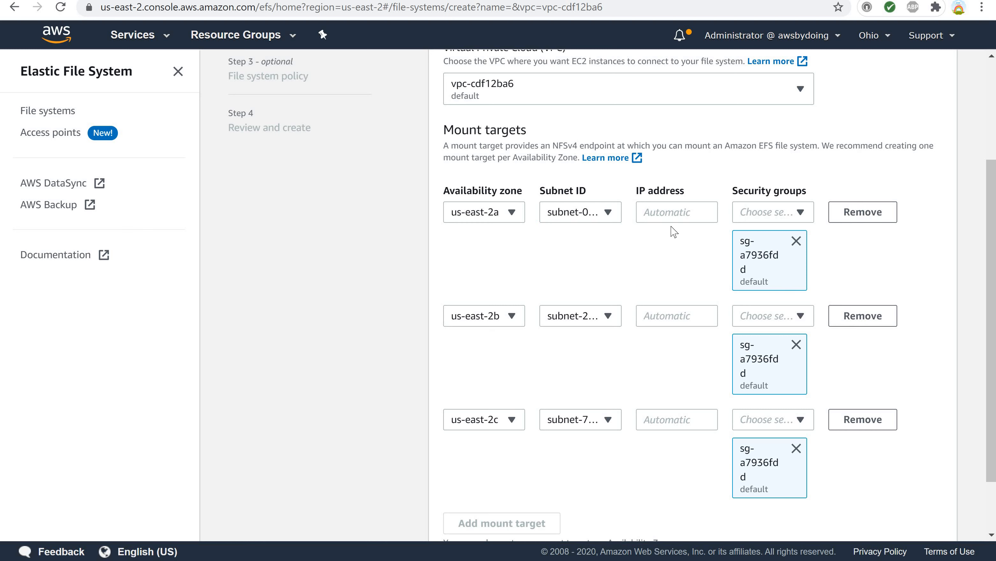
click(691, 211)
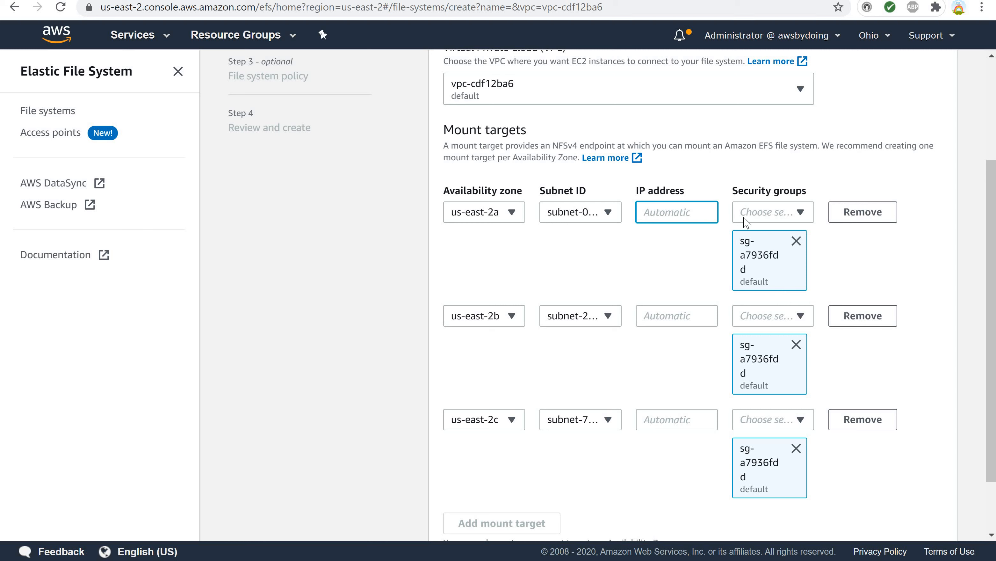
Remove the default security group from the us-east-2a mount target.
click(758, 222)
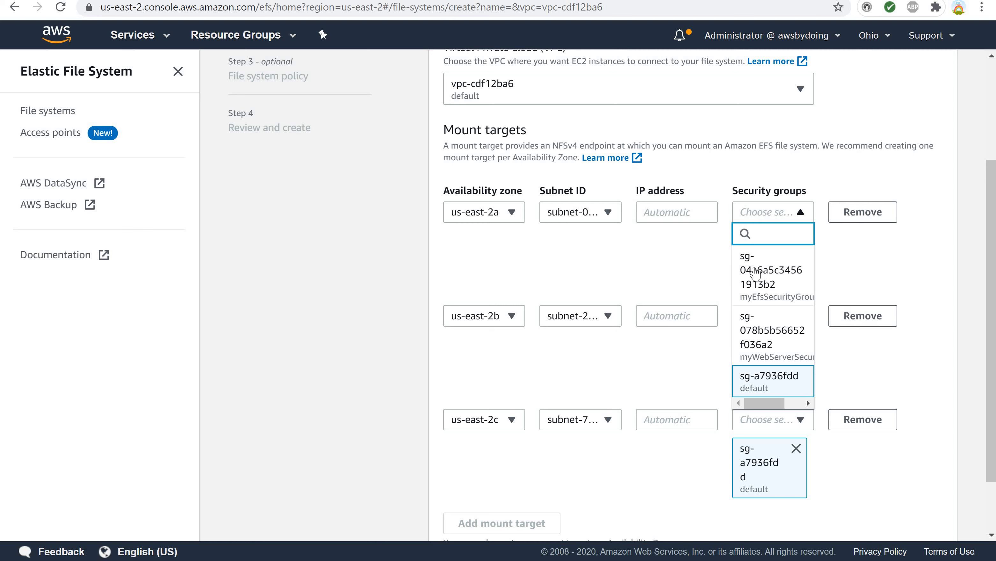
key(Return)
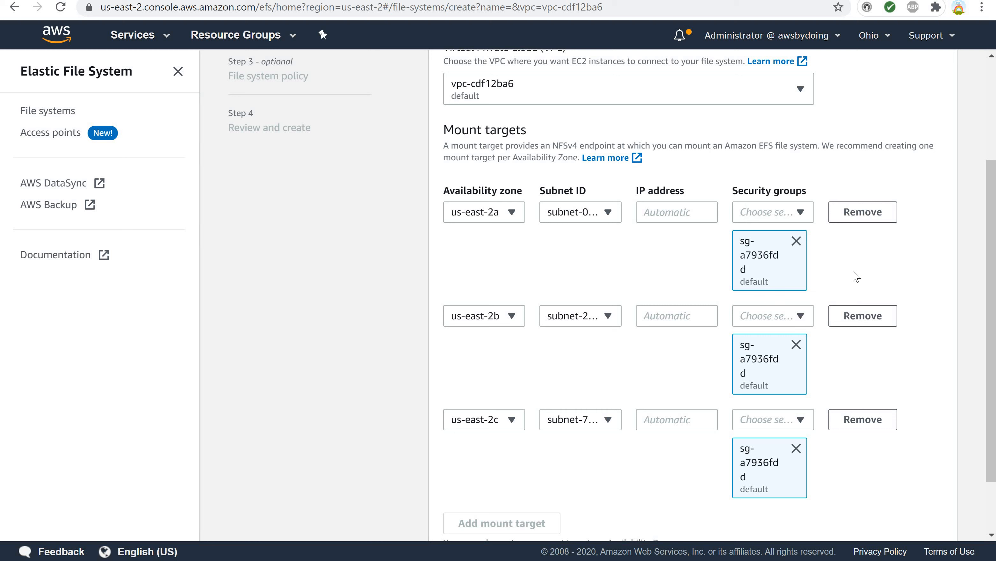
click(796, 240)
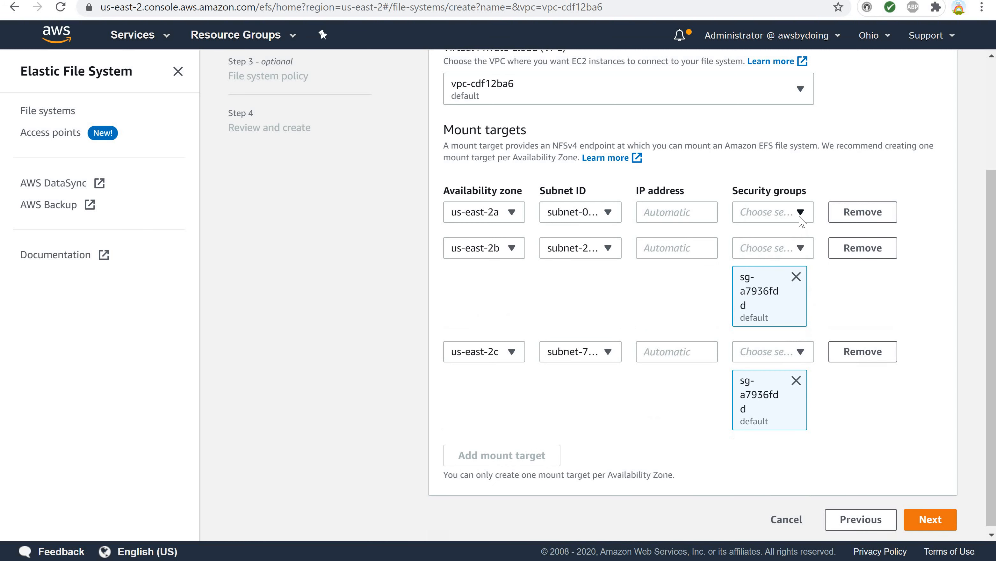
Assign myEfsSecurityGroup to the us-east-2a and us-east-2b mount targets, removing the default group from us-east-2b.
click(800, 215)
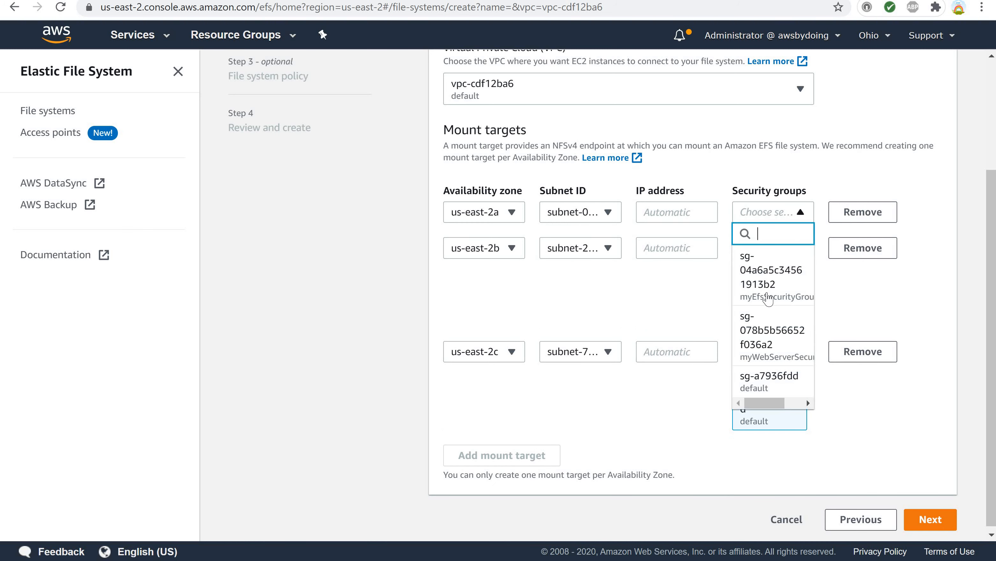
click(768, 291)
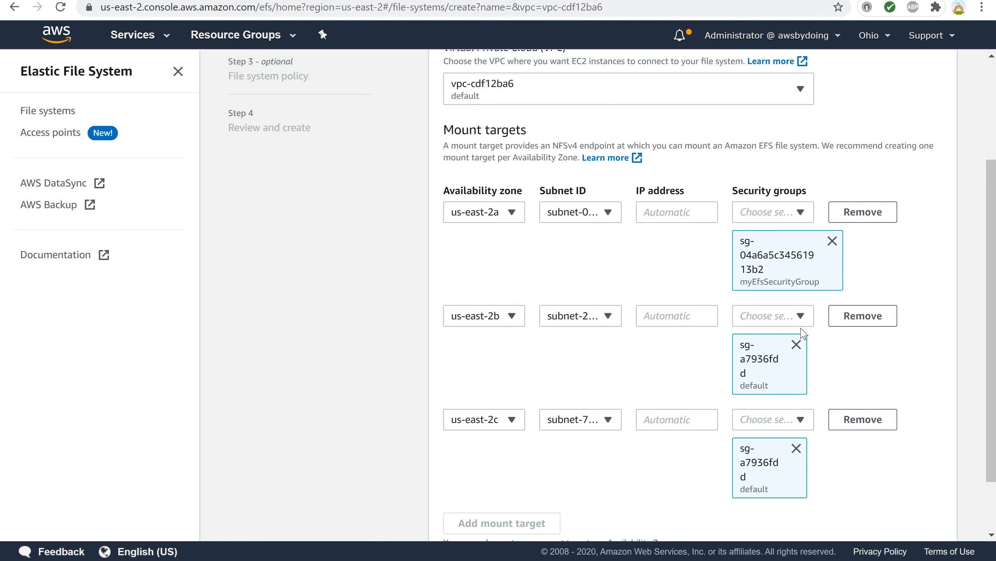
click(796, 346)
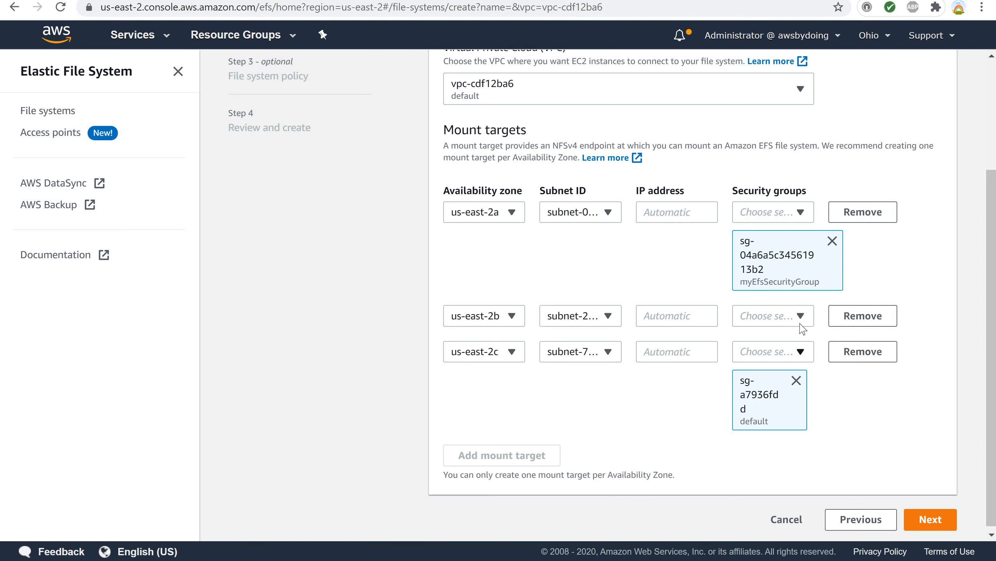
click(801, 317)
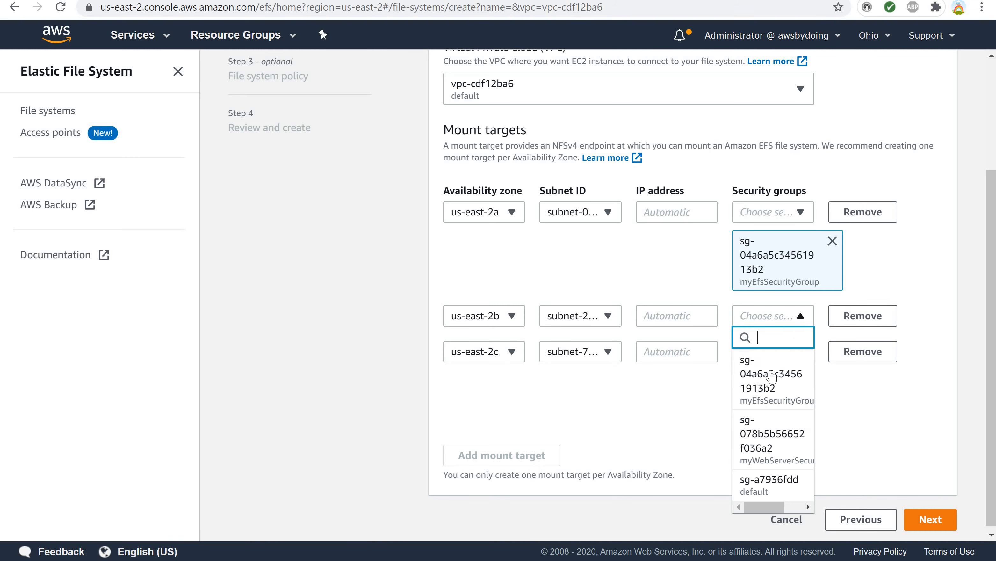
click(754, 388)
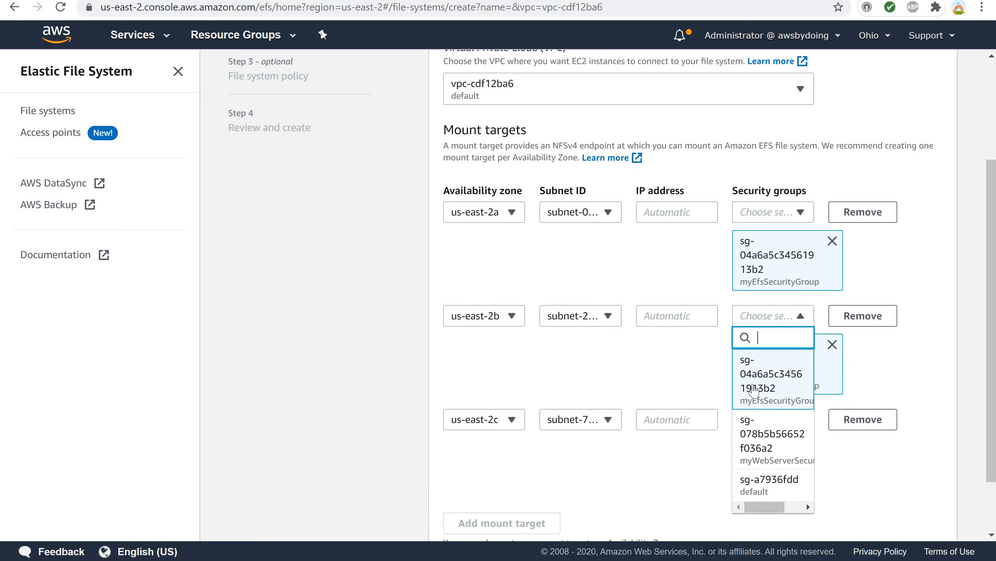
click(880, 374)
scroll(878, 374, down, 2)
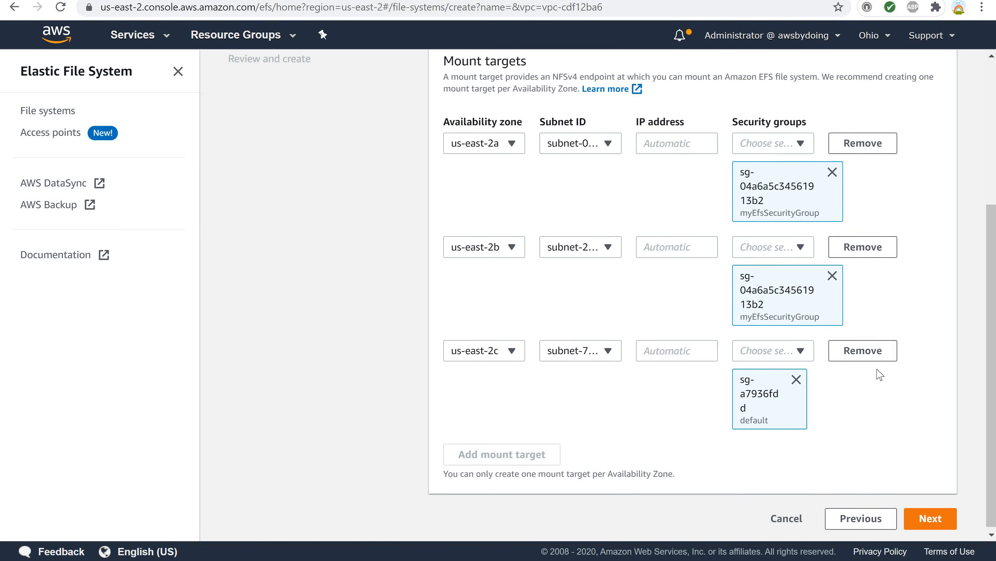
Replace the default security group on the us-east-2c mount target with myEfsSecurityGroup and continue to the file system policy.
click(796, 377)
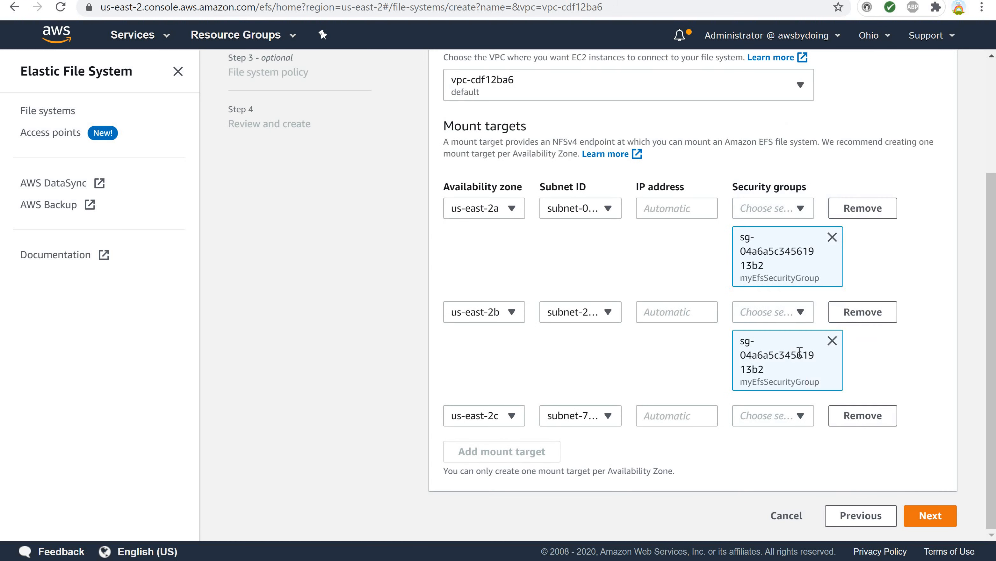
click(801, 416)
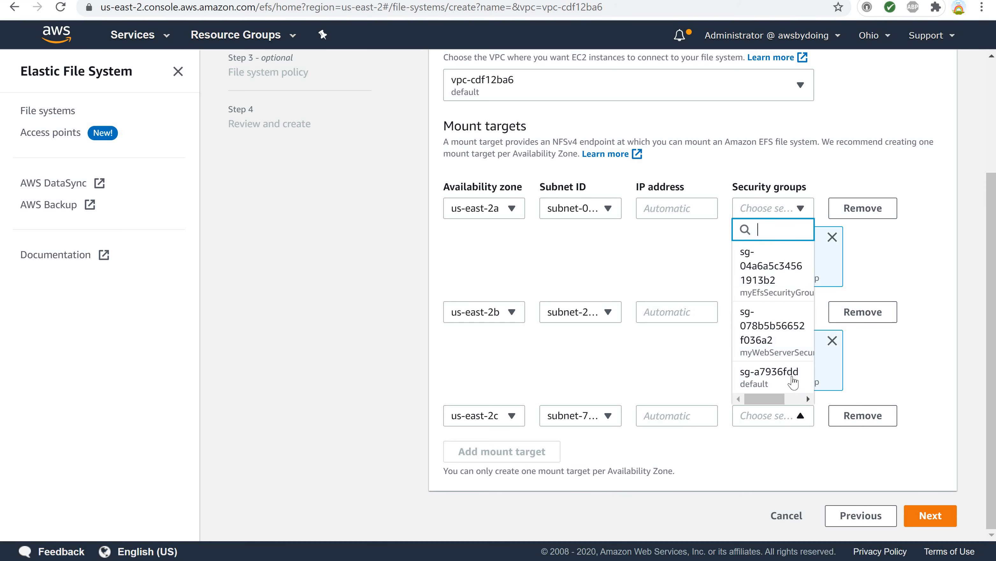
click(764, 286)
click(675, 428)
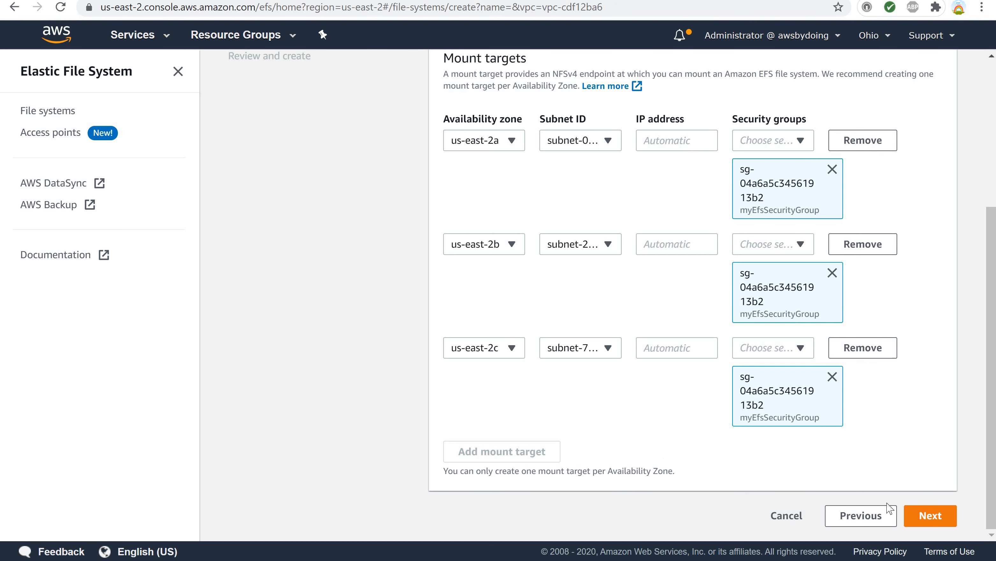
click(911, 525)
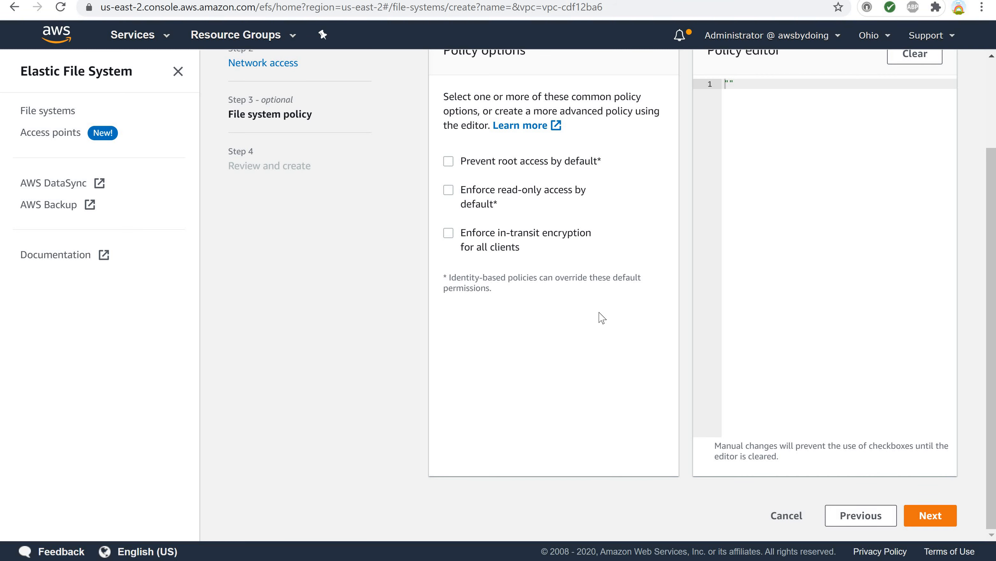
Try enabling and disabling the prevent-root, read-only and in-transit encryption policy options.
scroll(602, 317, up, 3)
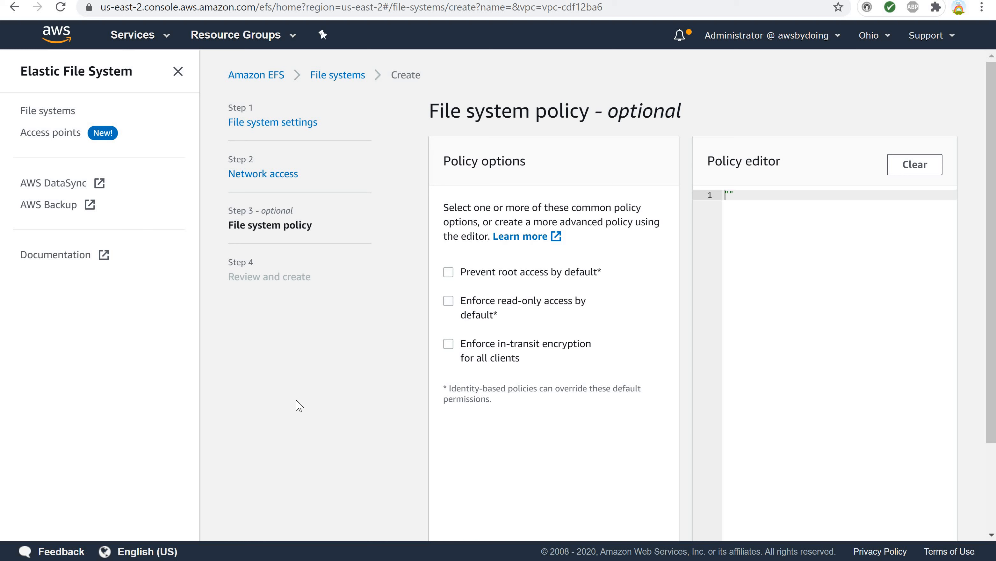
click(449, 273)
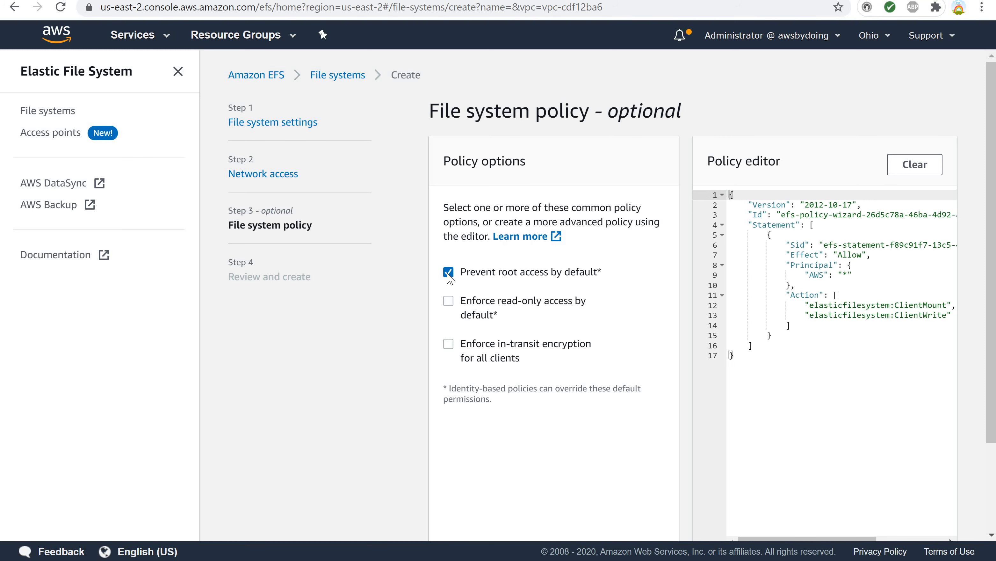
click(449, 273)
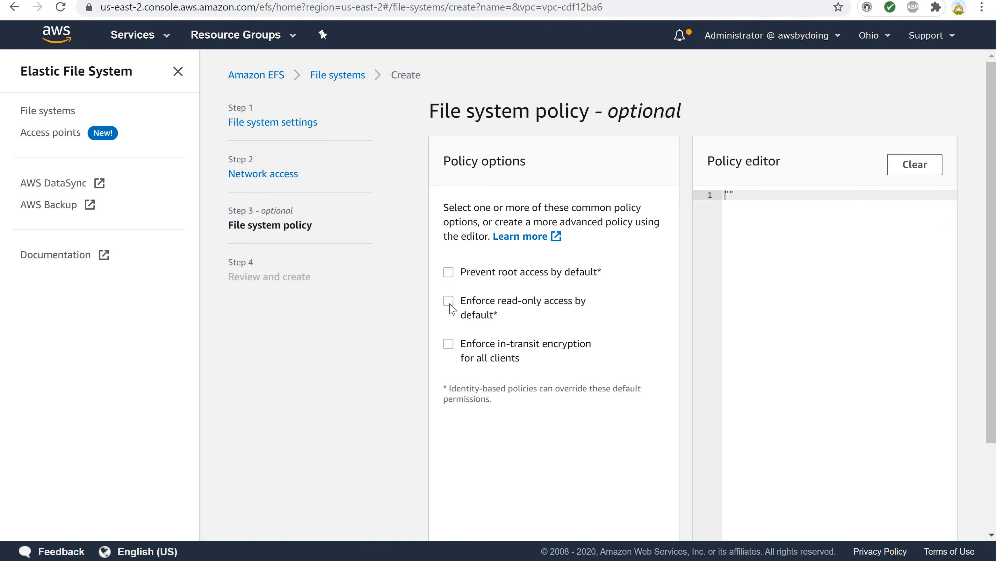
click(450, 307)
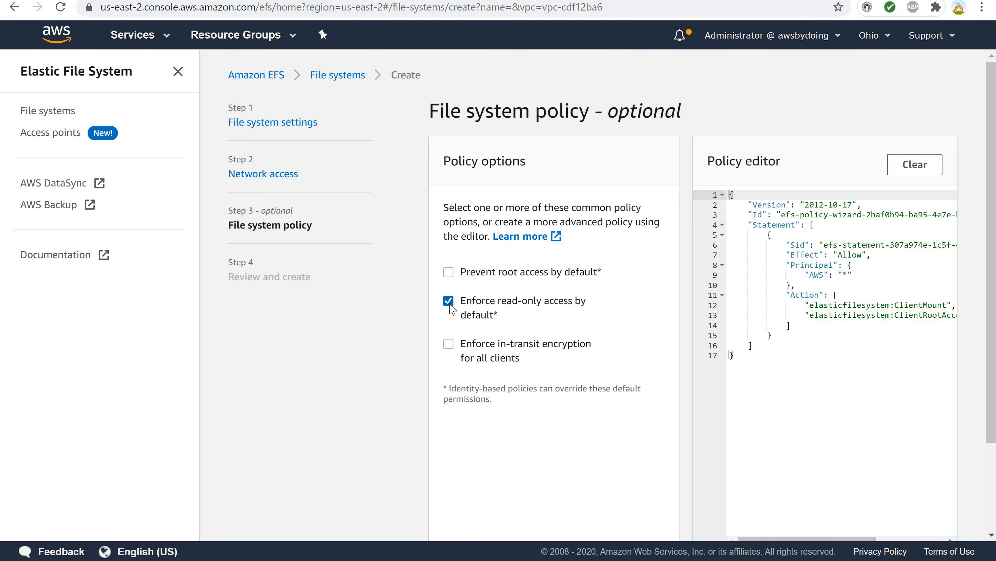
click(451, 307)
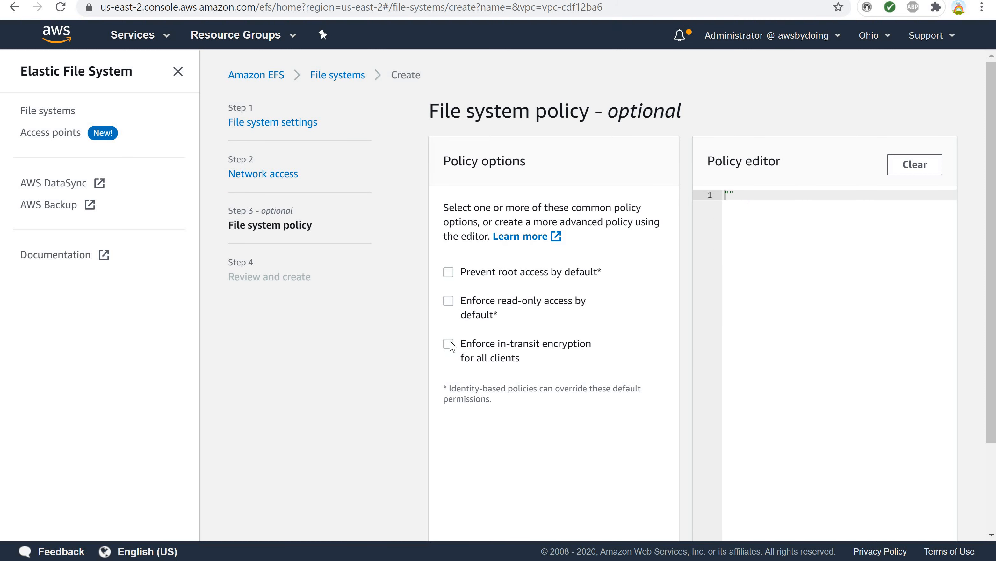
click(449, 349)
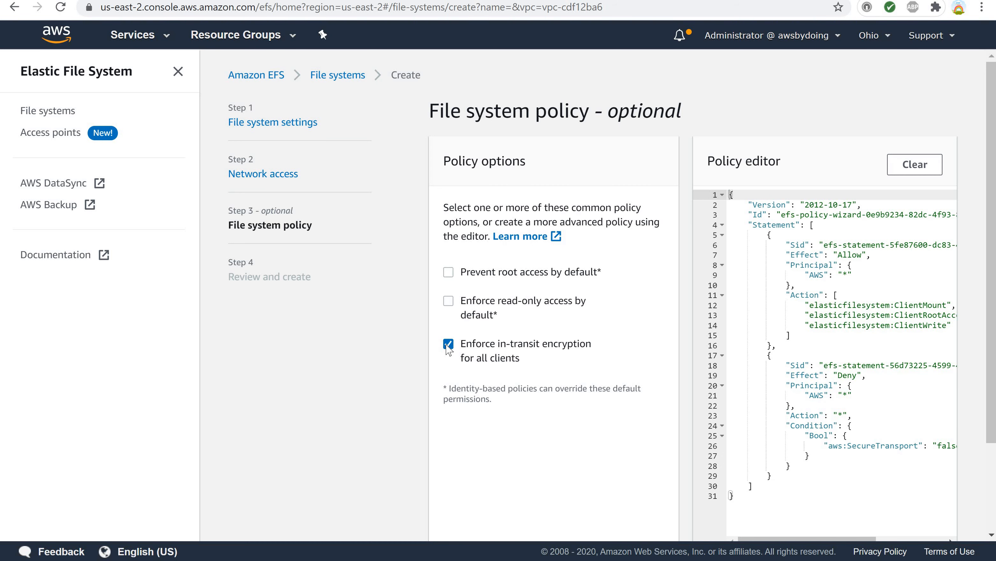
click(449, 301)
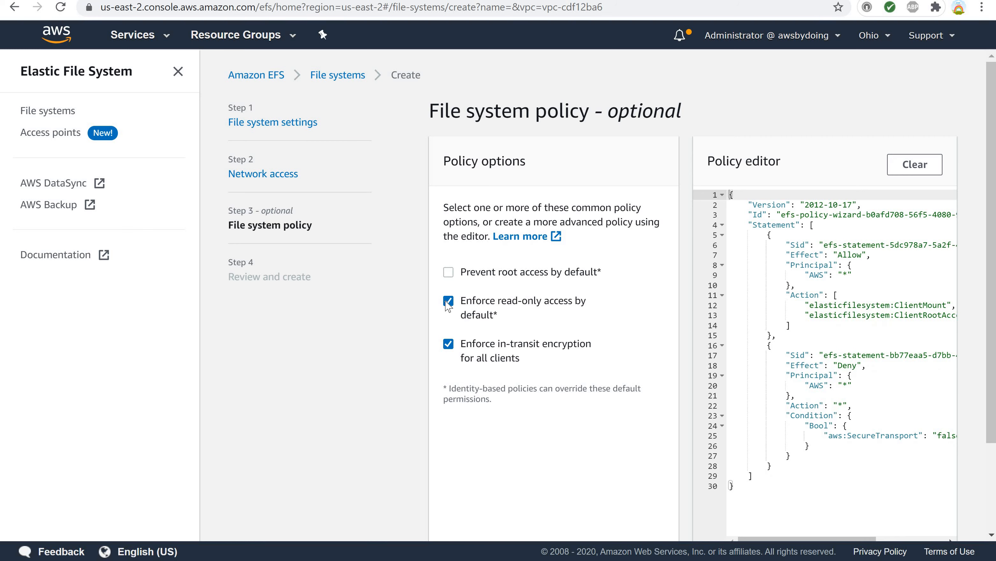
click(448, 302)
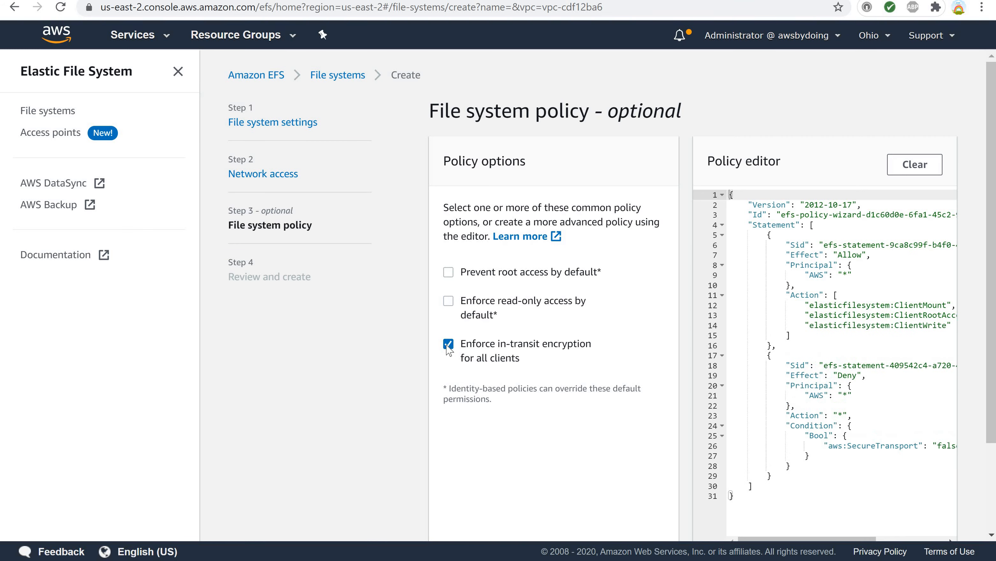
click(449, 274)
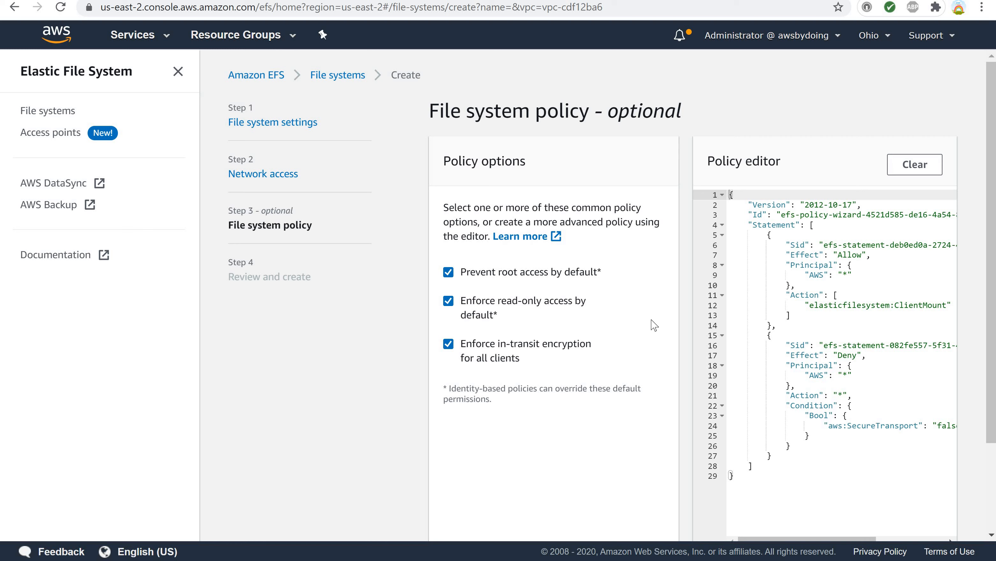
click(735, 311)
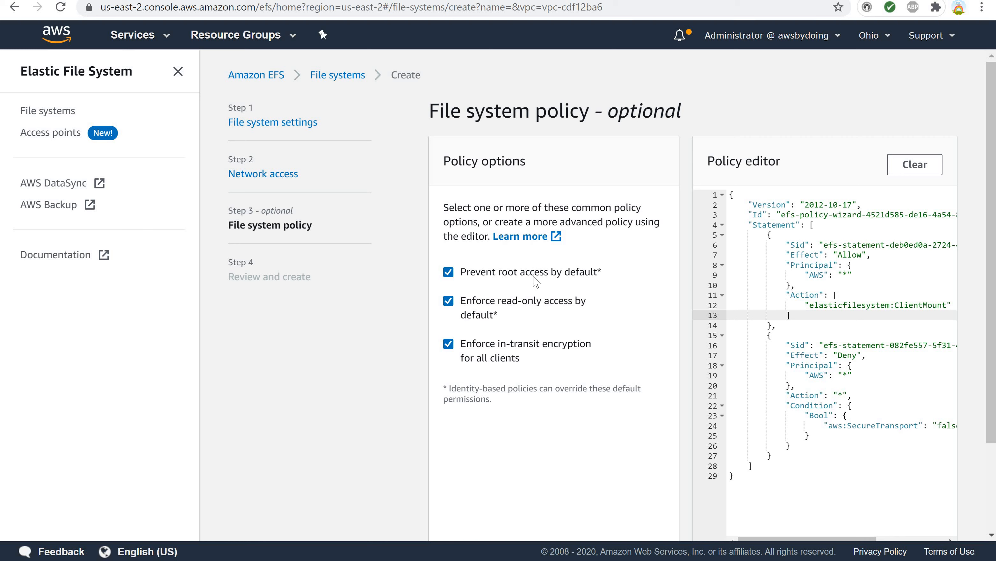
Uncheck all policy options, edit the empty policy text and clear the policy editor.
click(449, 273)
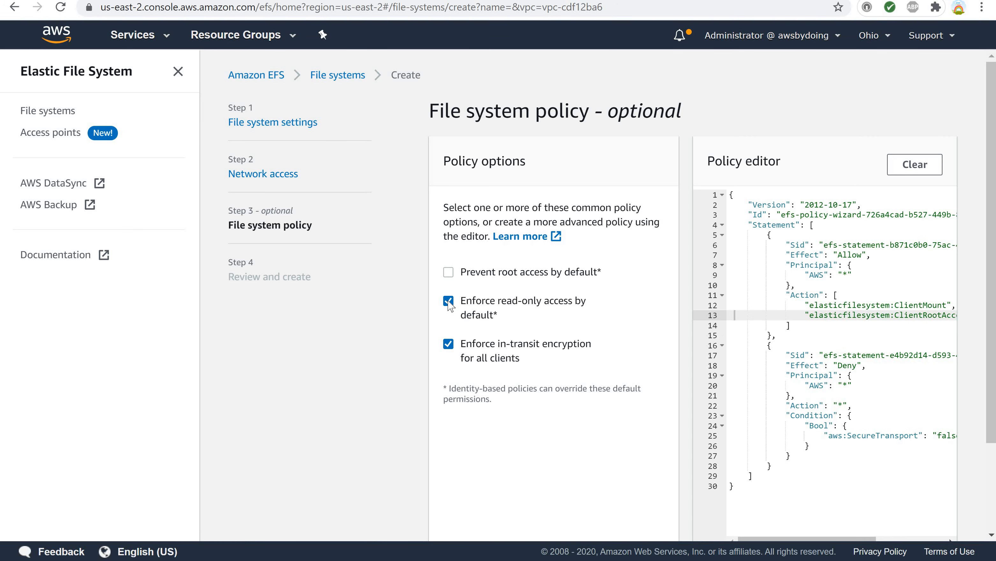
click(449, 302)
click(448, 344)
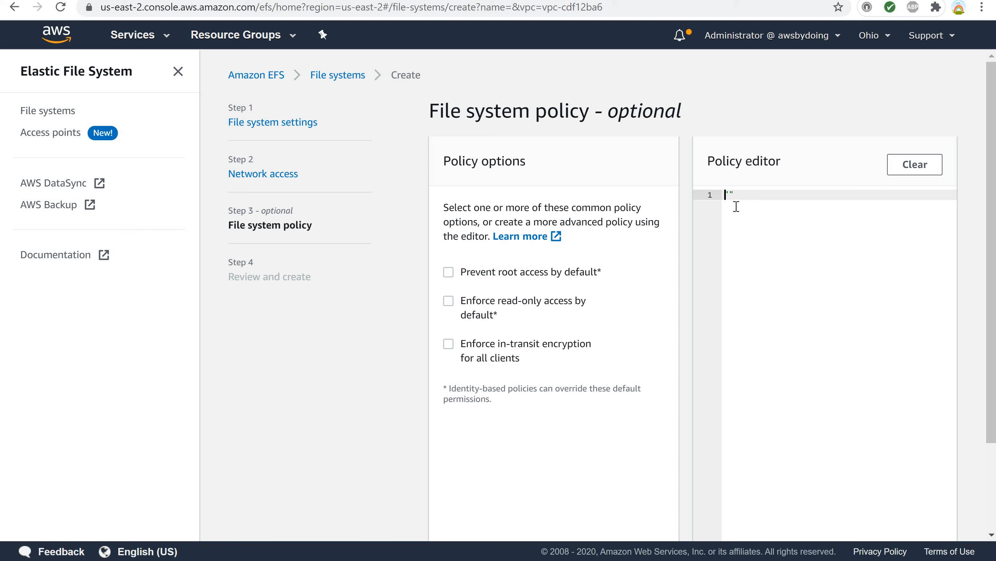
key(Right)
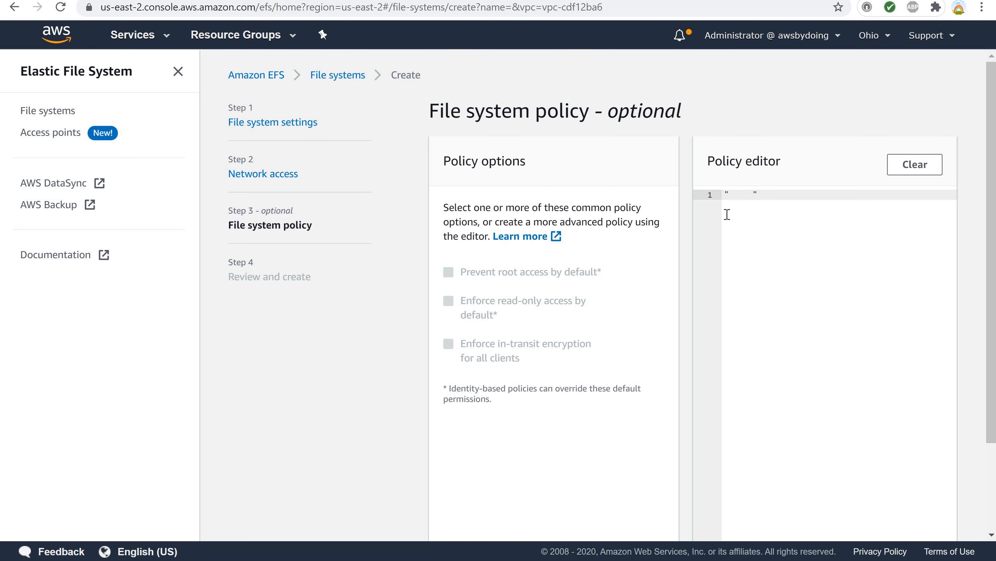
click(915, 165)
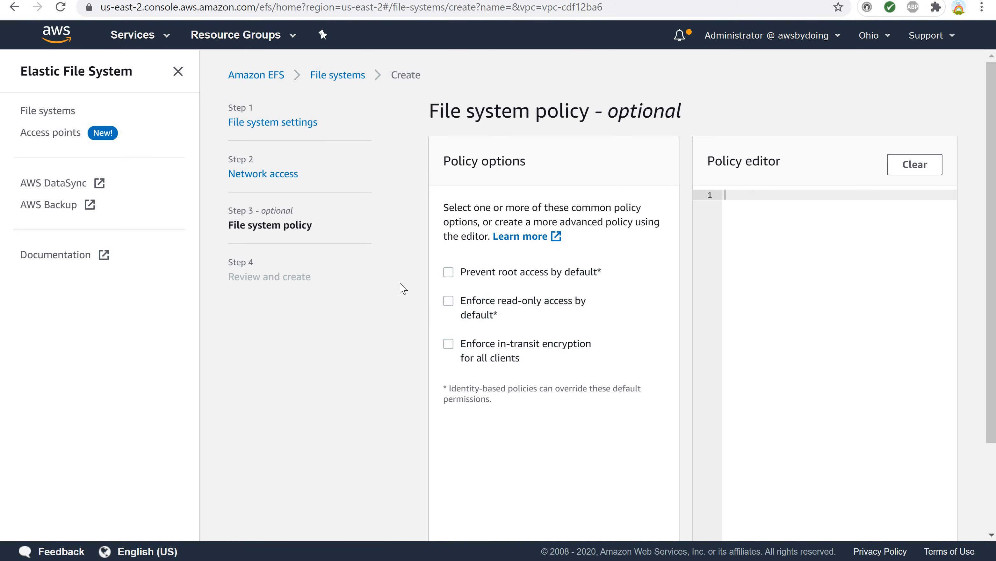
Try the prevent root access option and inspect its generated policy before clearing and unchecking it.
click(448, 272)
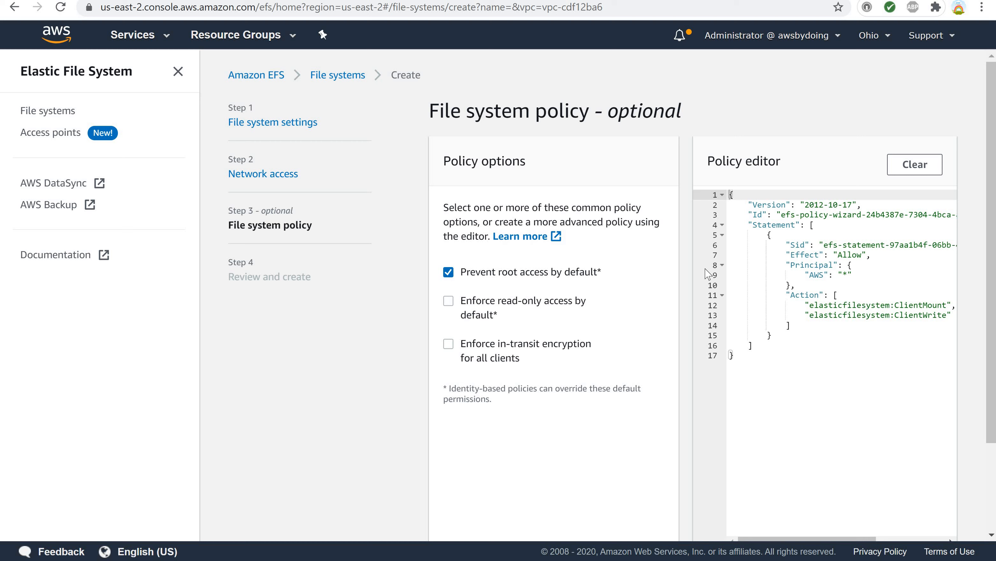
click(783, 268)
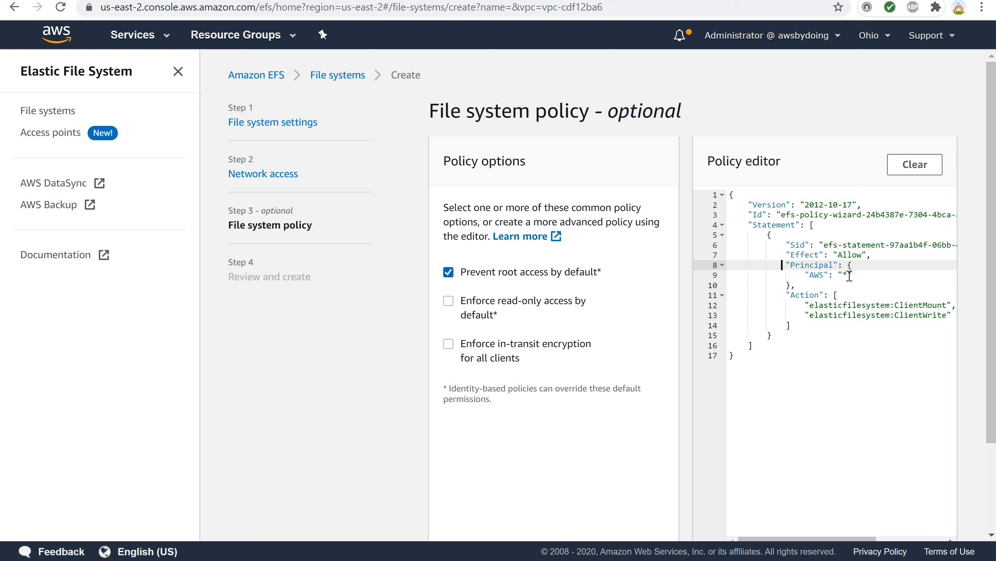
drag(843, 276, 848, 276)
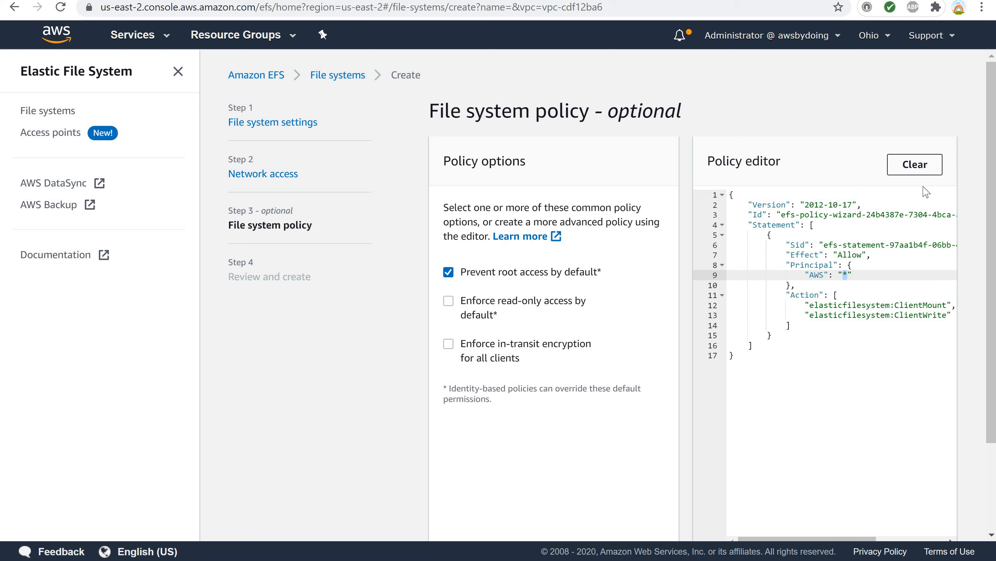
click(907, 173)
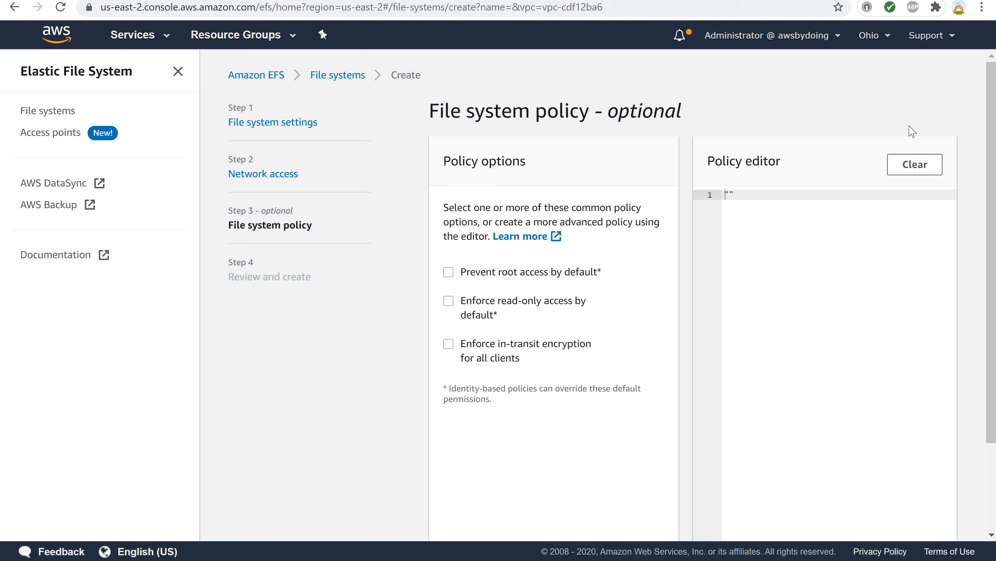
click(449, 272)
click(449, 272)
scroll(515, 284, down, 3)
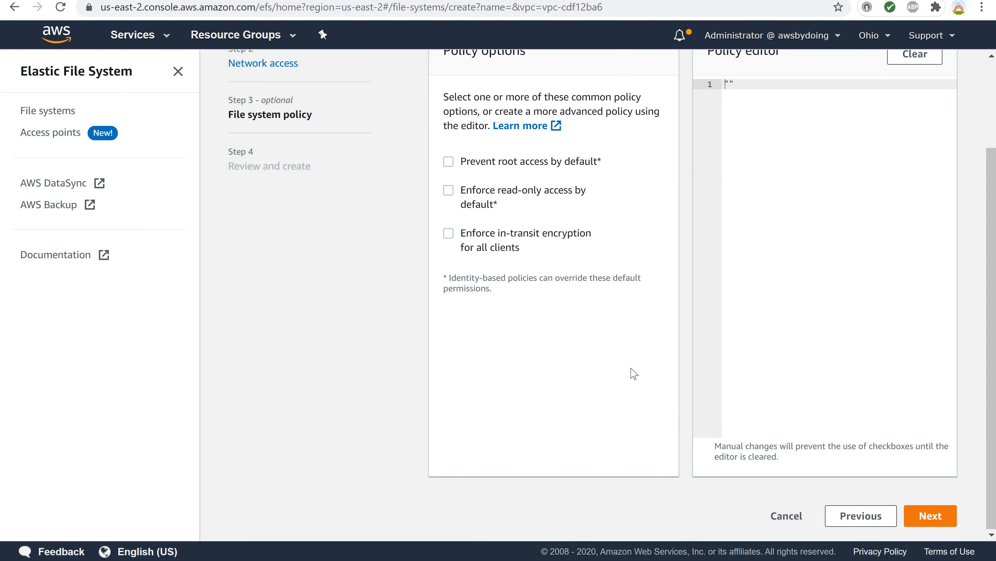
Continue to the review page and examine the file system, tag, mount target and policy settings.
click(933, 520)
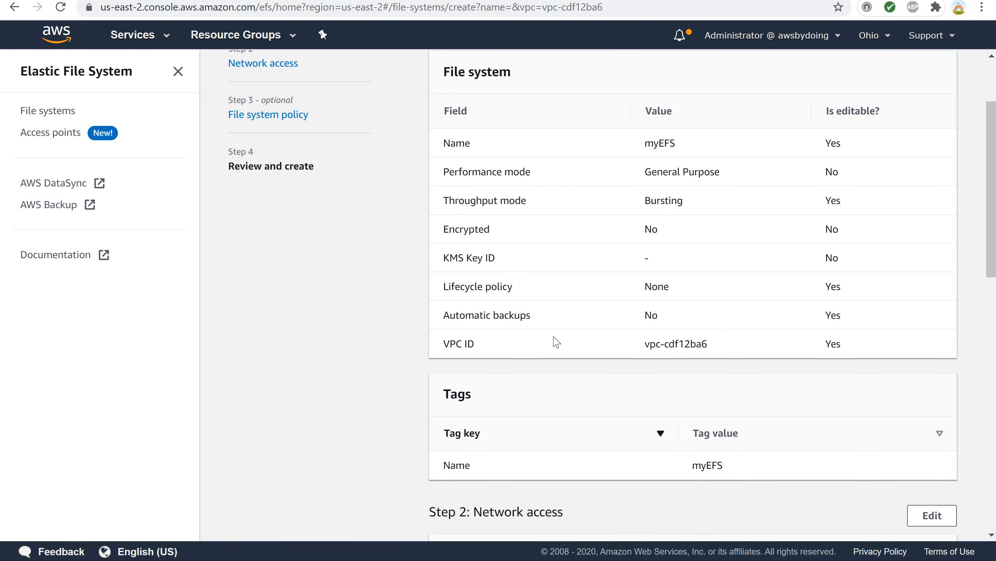
scroll(556, 341, up, 3)
scroll(554, 341, down, 5)
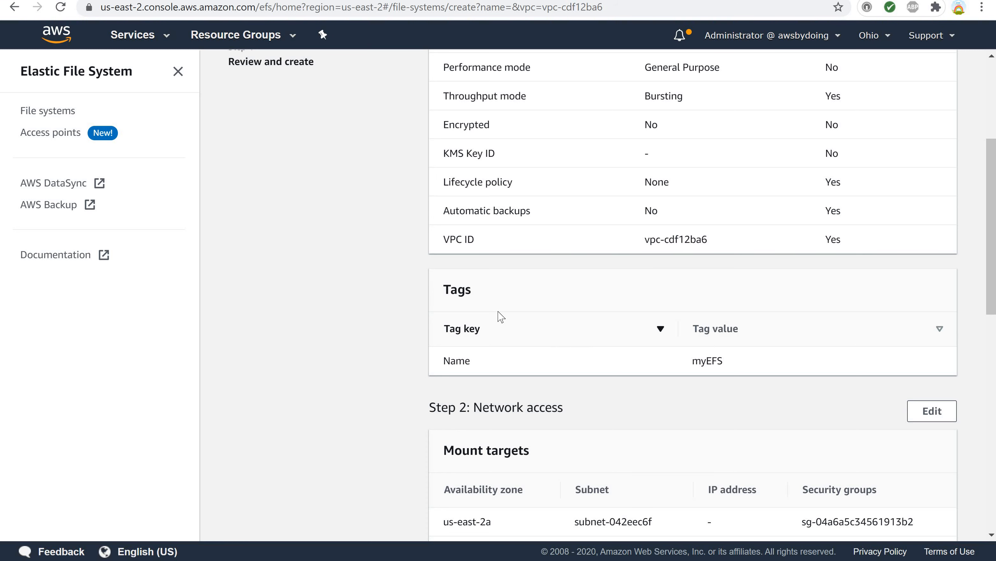
scroll(500, 317, down, 5)
scroll(500, 316, up, 8)
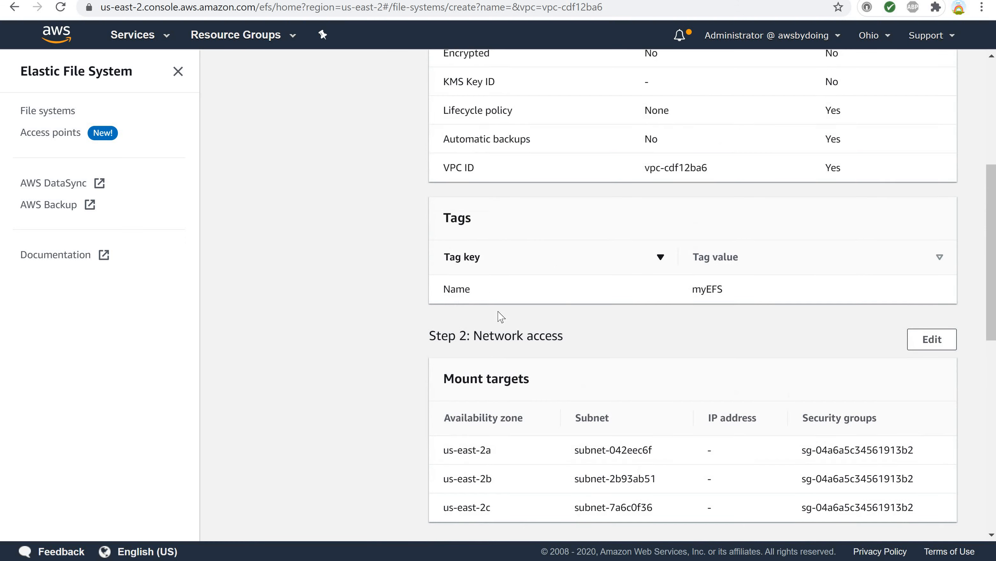
scroll(500, 317, down, 2)
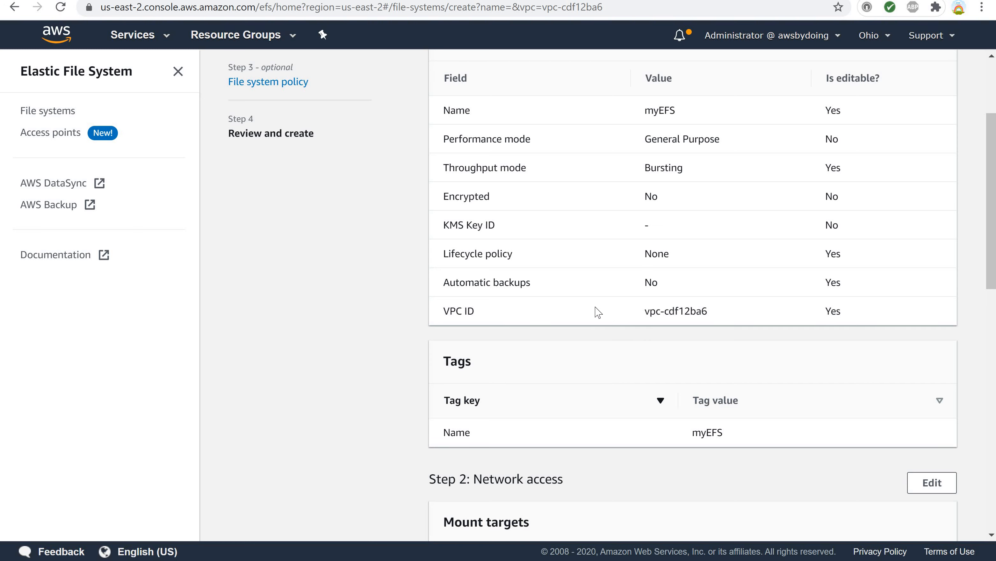
scroll(597, 315, down, 4)
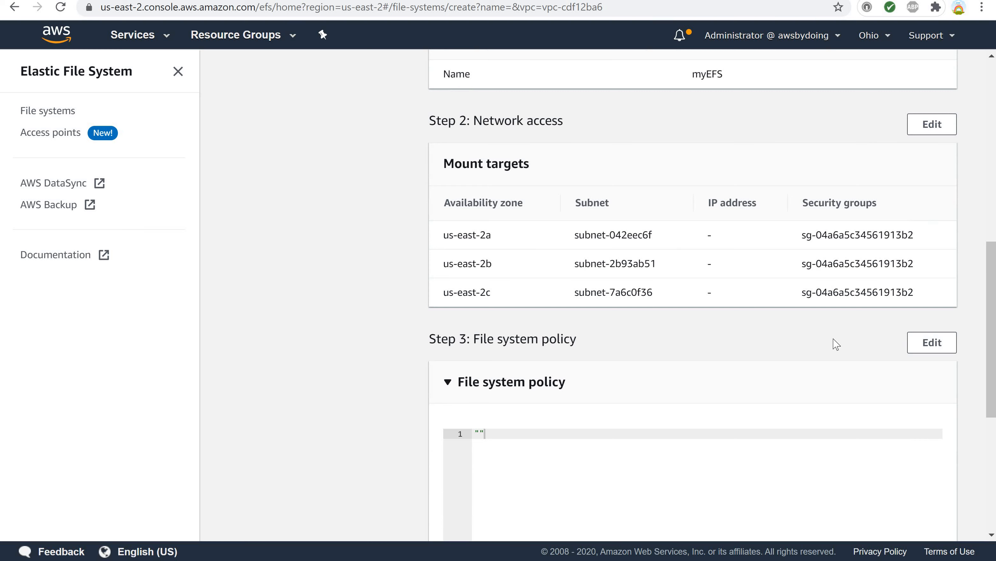
scroll(837, 344, down, 6)
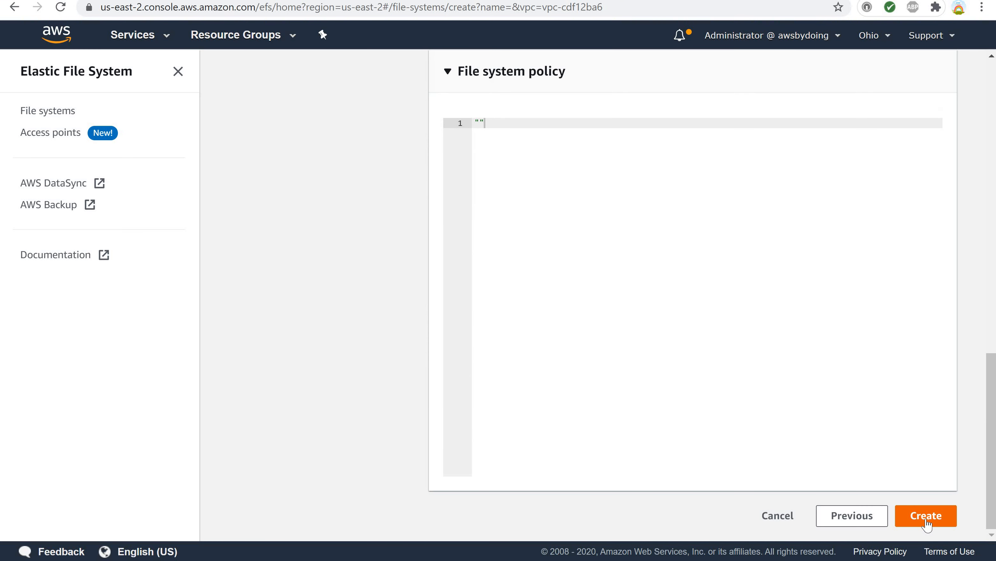
Create the file system and open its details page.
click(926, 519)
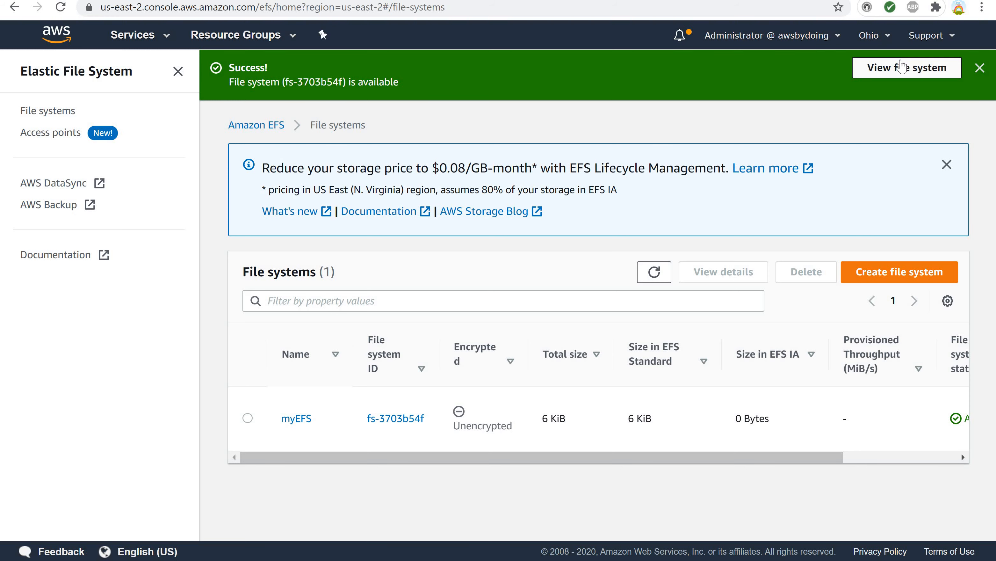
click(899, 74)
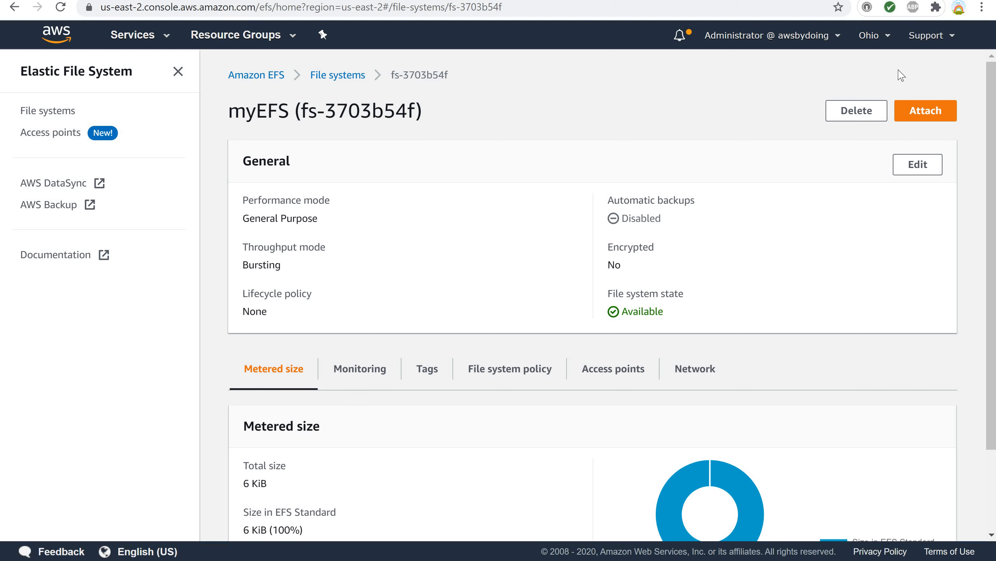
Examine the file system's Network tab, checking its mount targets' availability zones, IP addresses and states.
scroll(783, 123, down, 3)
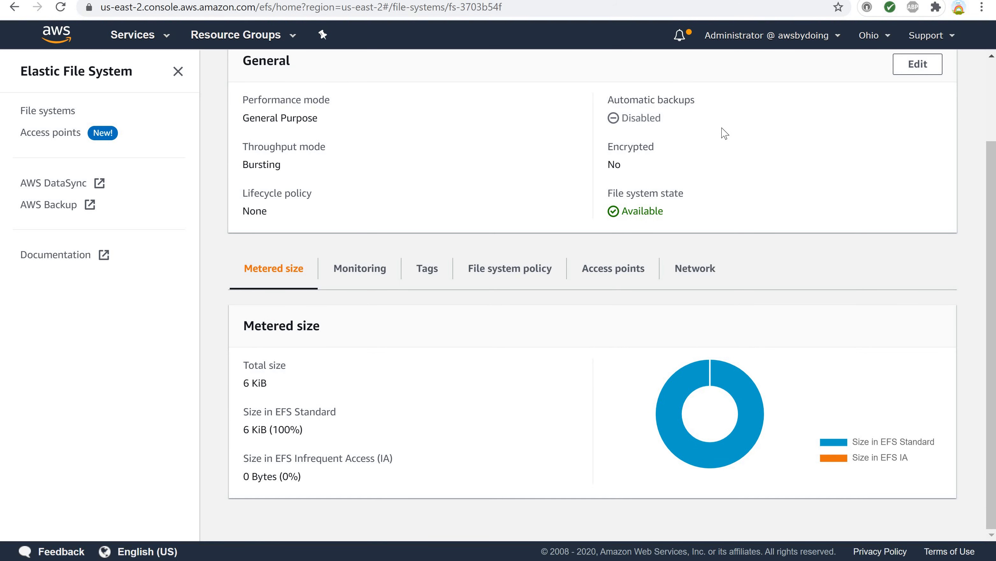
scroll(724, 134, up, 3)
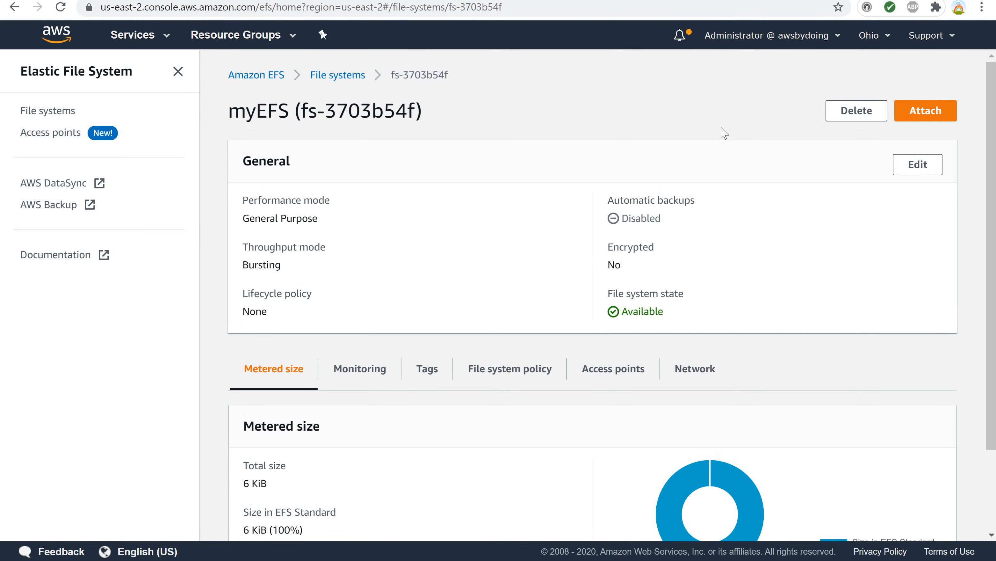
scroll(724, 133, down, 3)
scroll(724, 133, up, 3)
scroll(724, 134, down, 3)
scroll(724, 134, up, 3)
scroll(724, 133, down, 3)
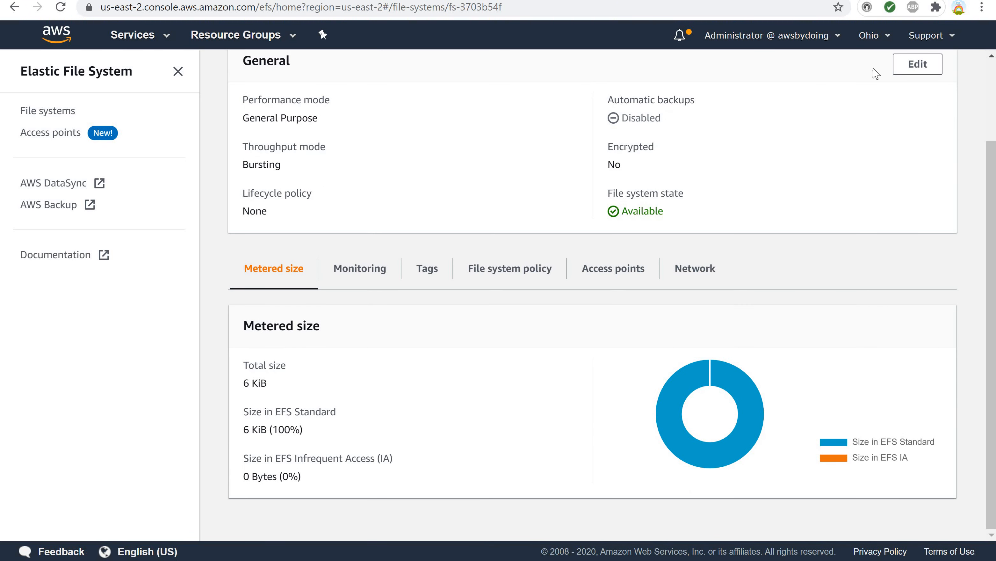
click(693, 269)
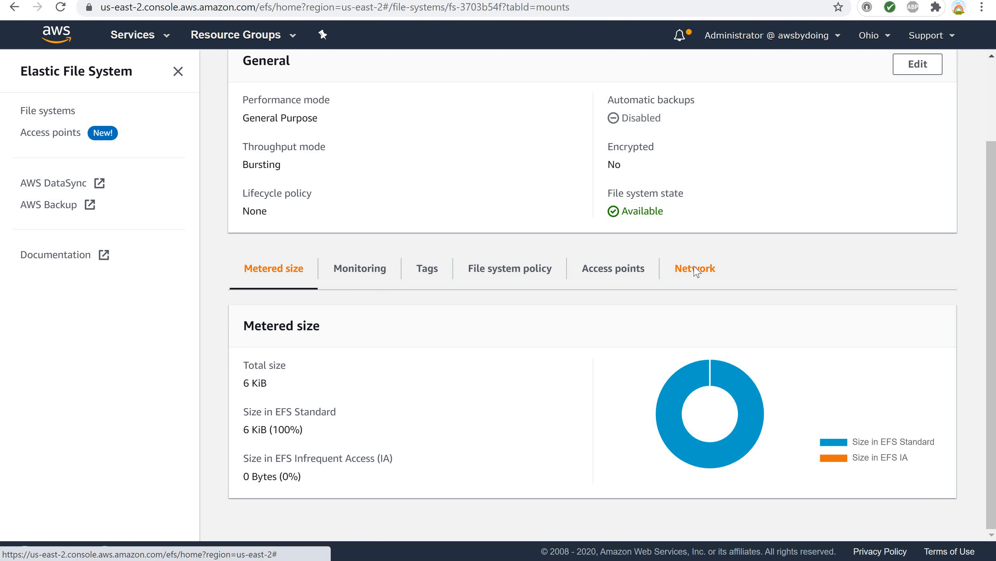
scroll(695, 270, up, 3)
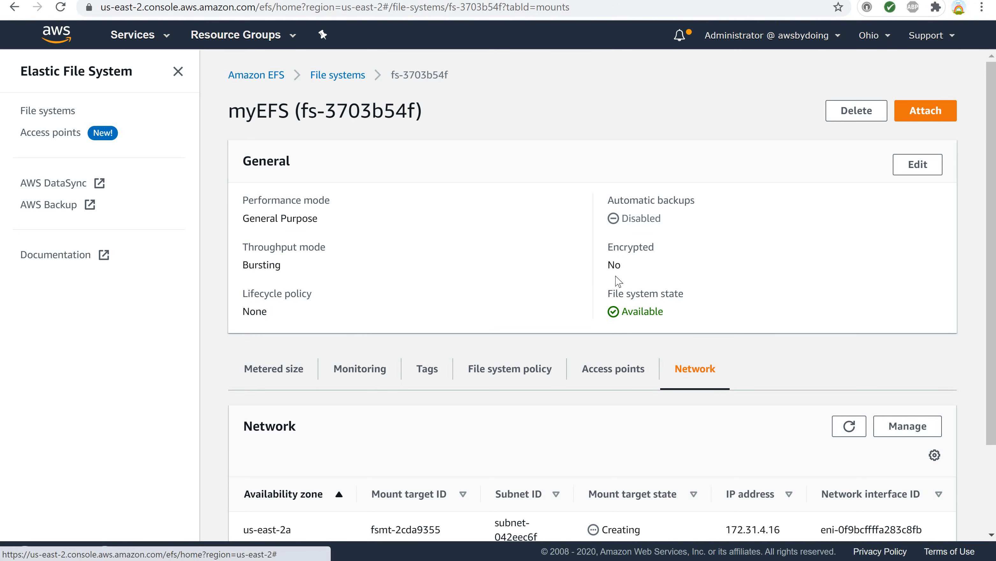
scroll(620, 282, down, 3)
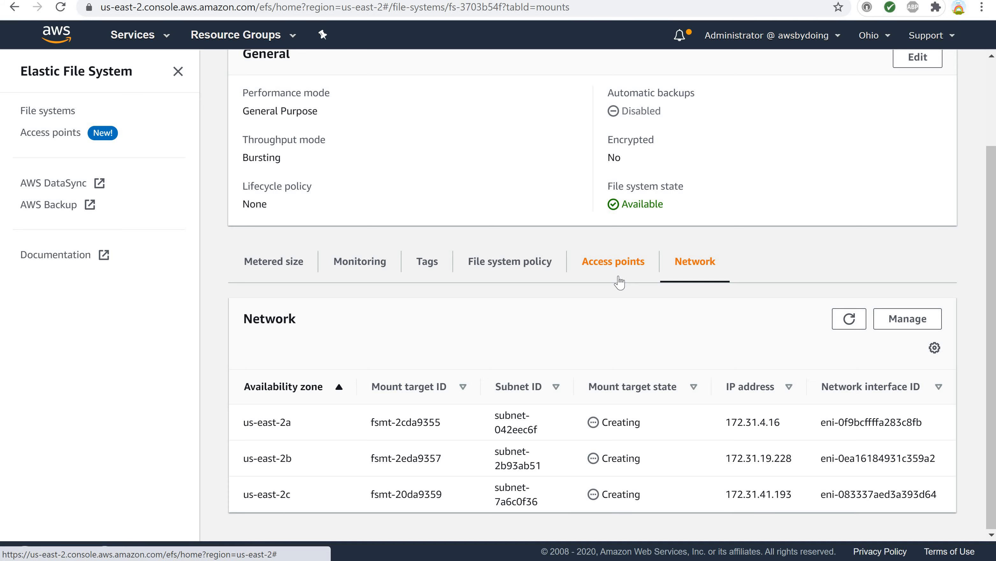
scroll(620, 282, up, 3)
scroll(620, 282, down, 3)
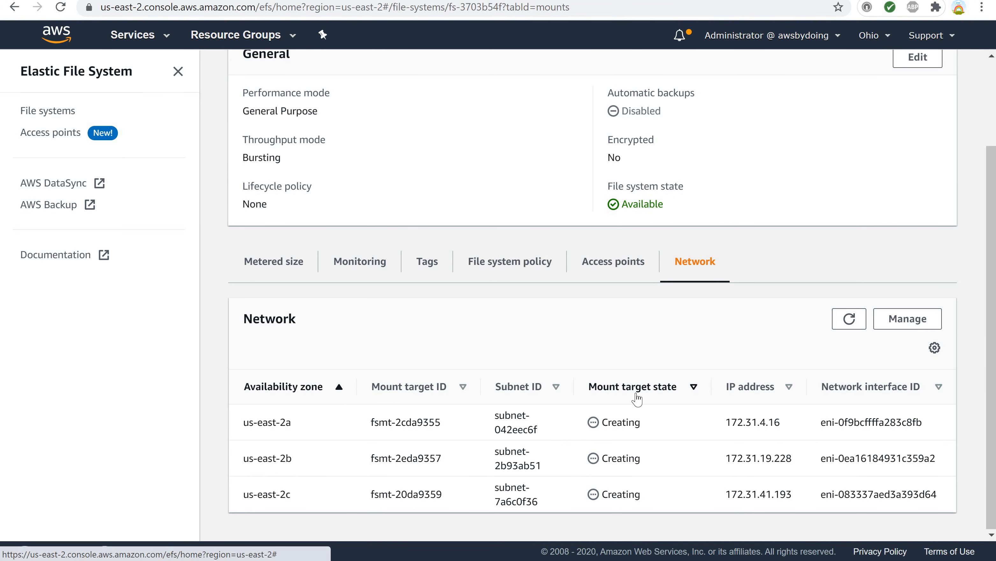
drag(728, 424, 800, 426)
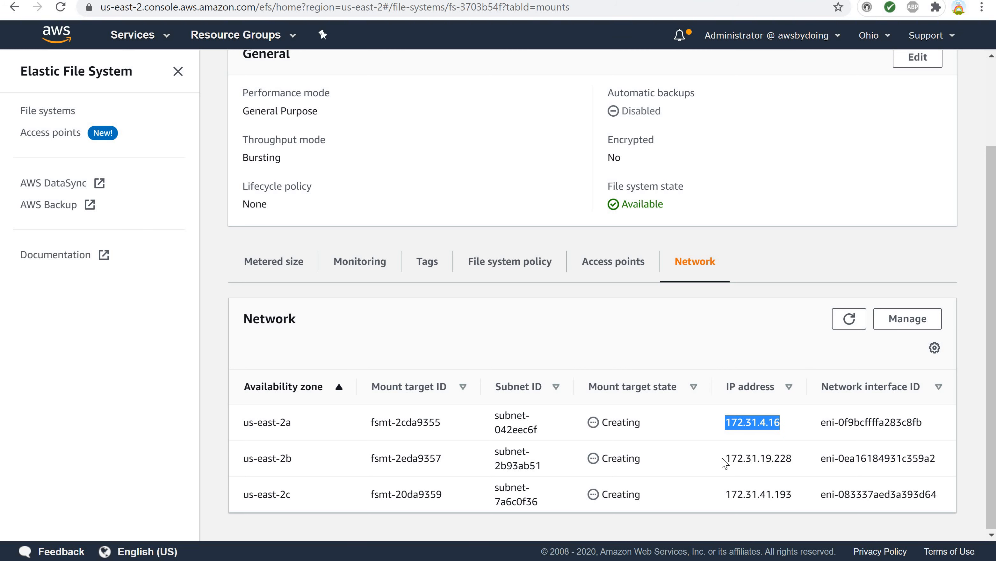
drag(726, 458, 792, 470)
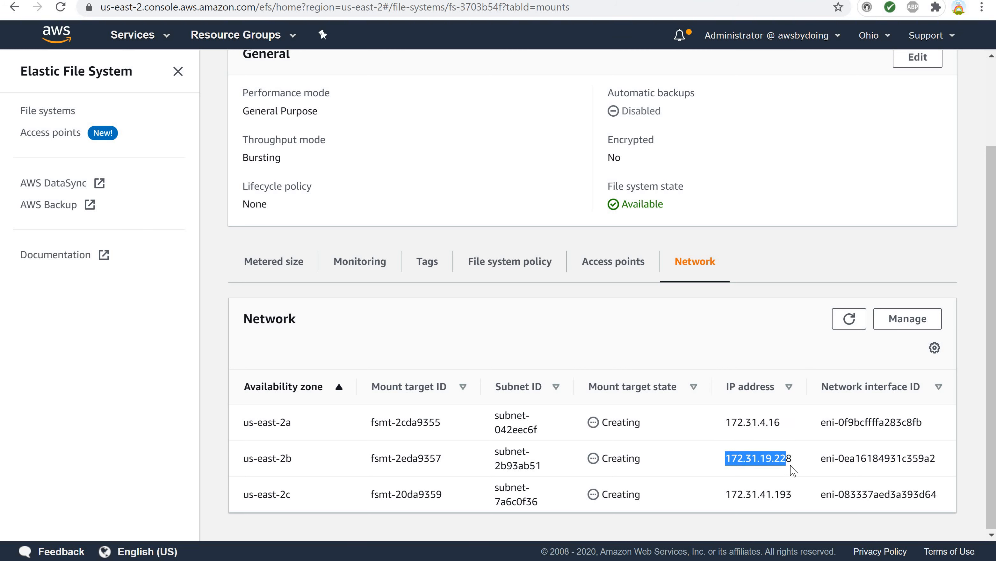
click(812, 426)
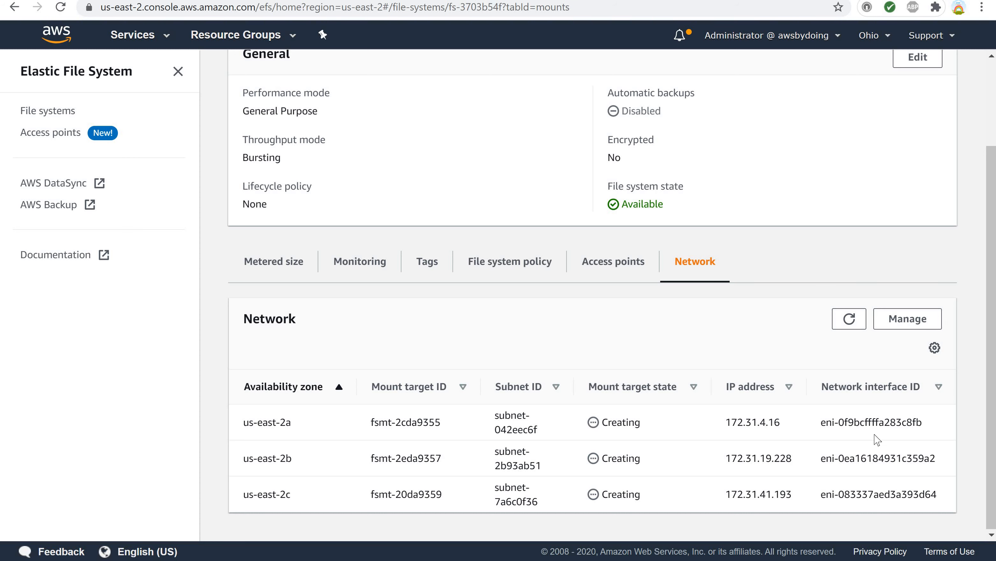
scroll(876, 438, up, 2)
scroll(863, 437, down, 2)
scroll(540, 456, up, 3)
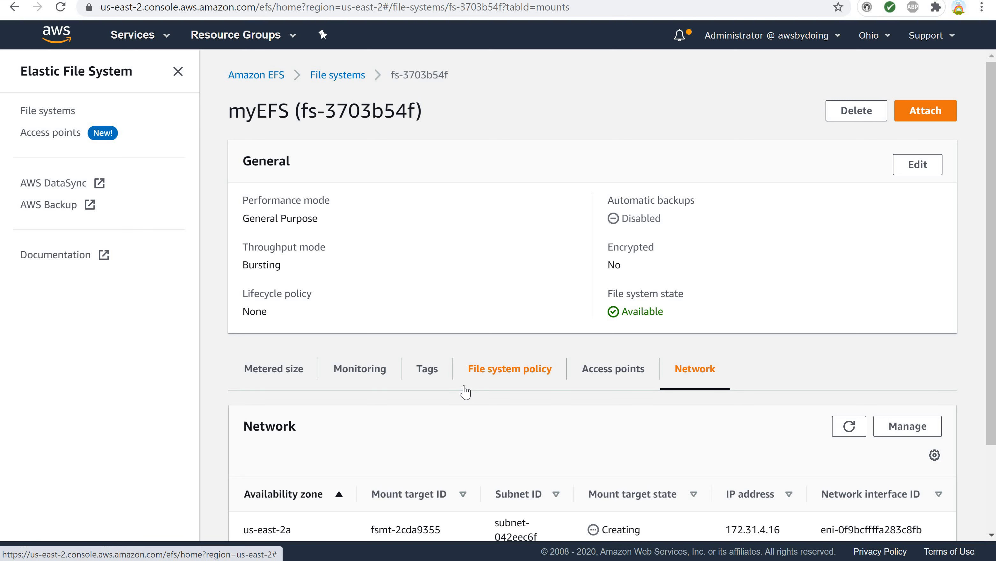
scroll(453, 344, down, 3)
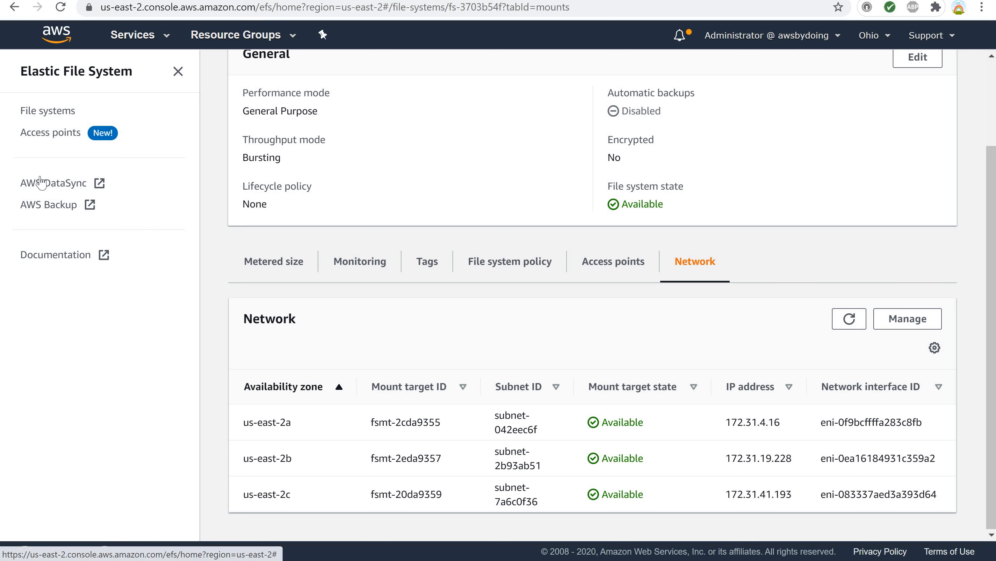
Switch to the EC2 console by searching the services for ec2.
click(142, 40)
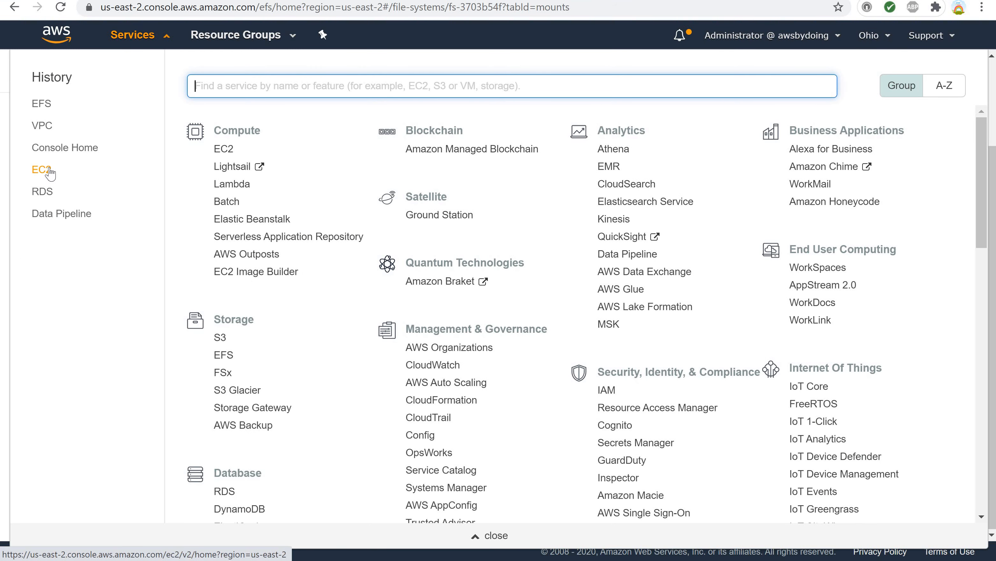
click(48, 170)
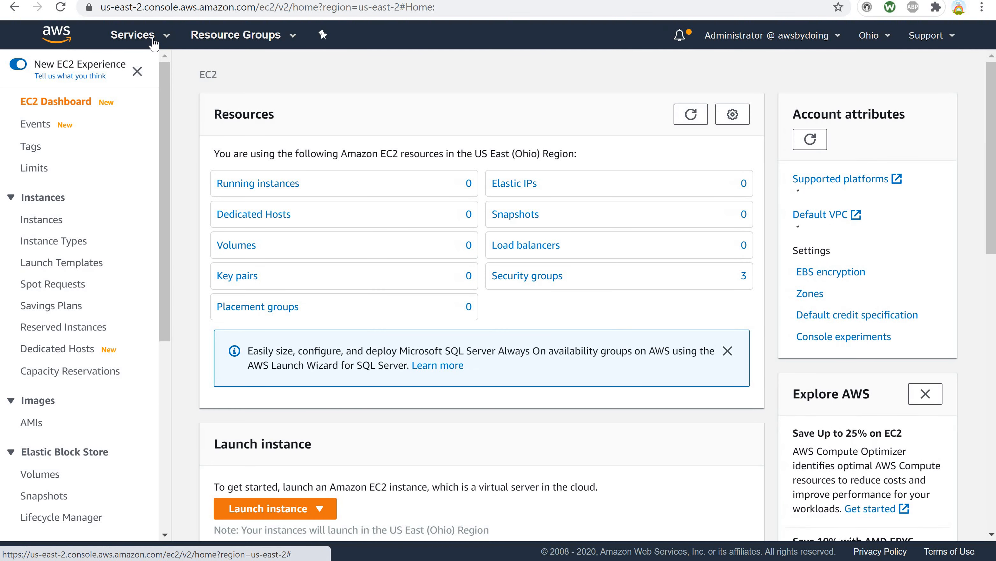
click(153, 39)
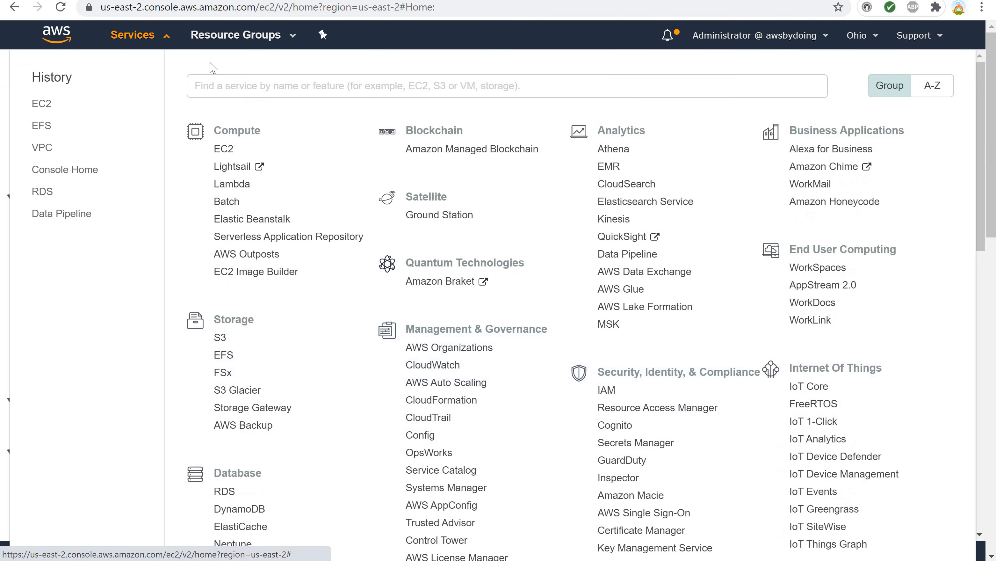
text(e)
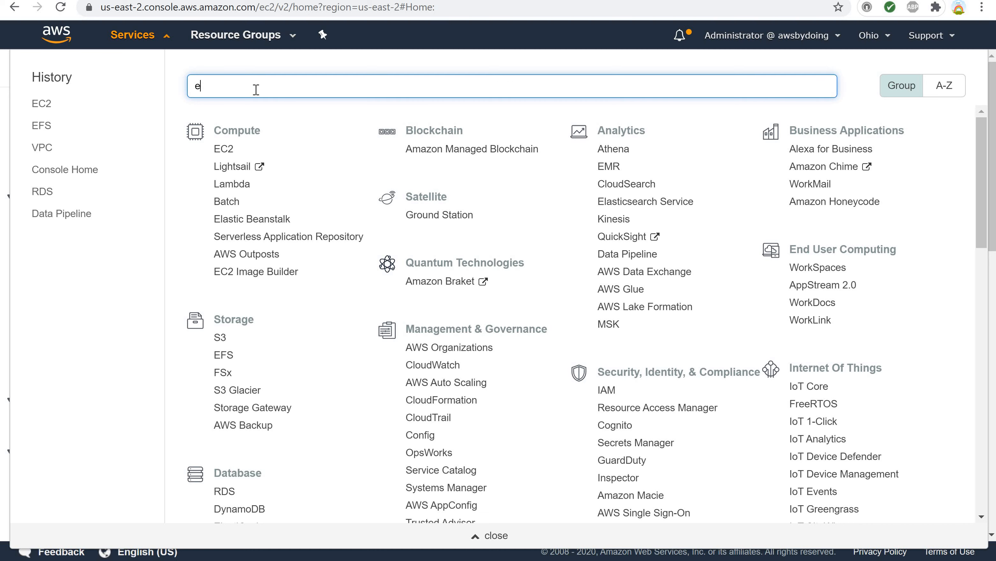
text(c2)
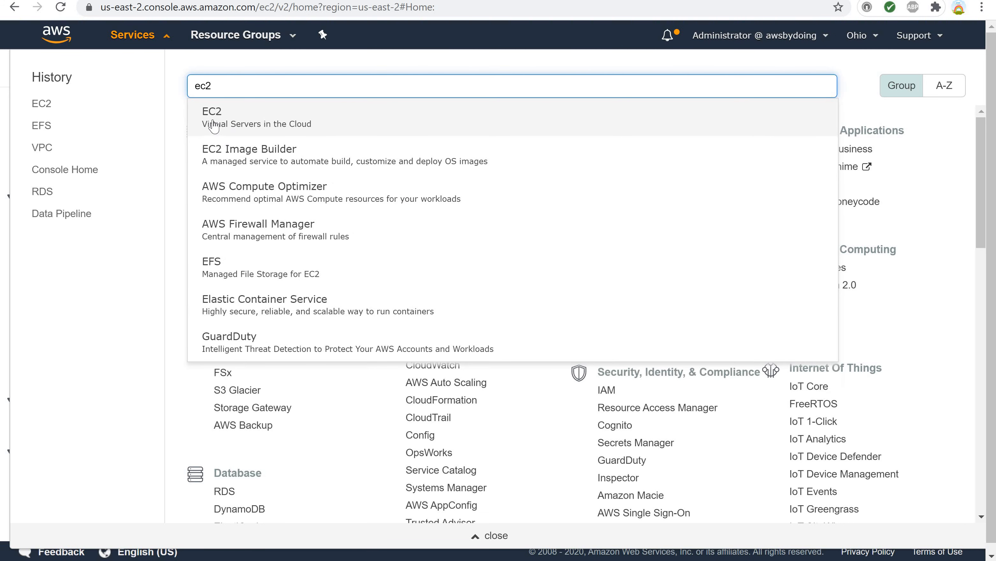
click(213, 125)
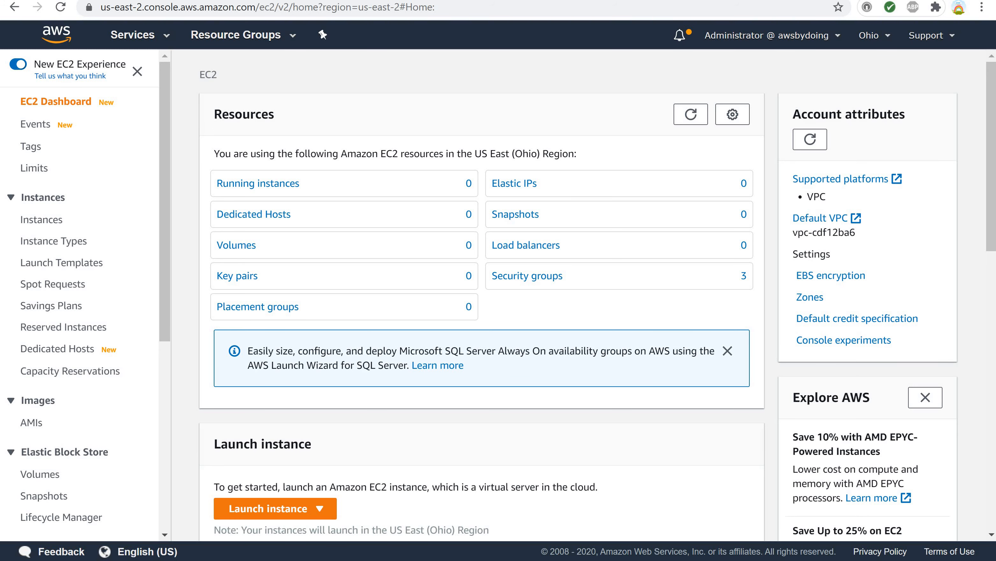
Start creating a new key pair and enter ohiok as its name.
scroll(55, 244, down, 6)
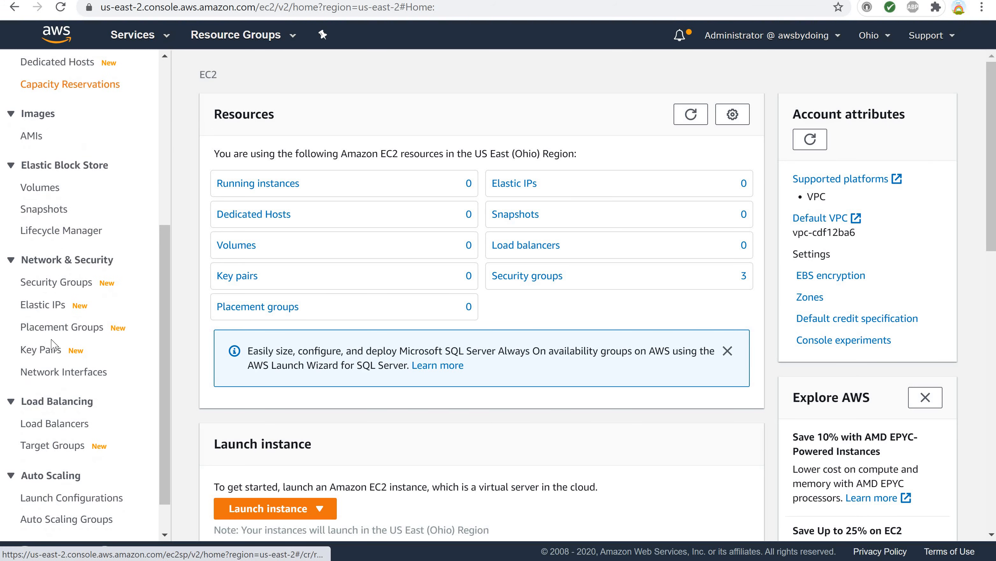
click(54, 355)
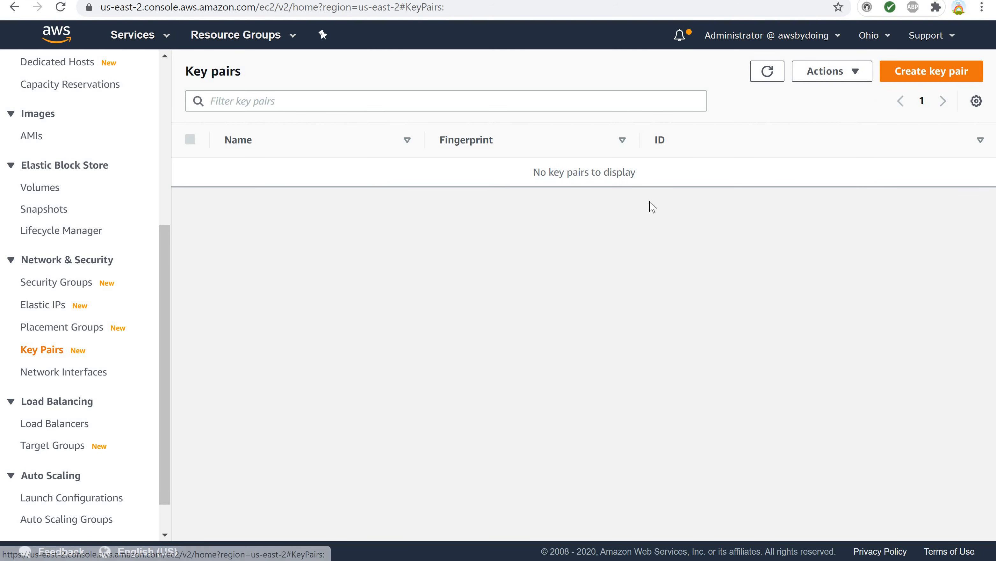
click(913, 79)
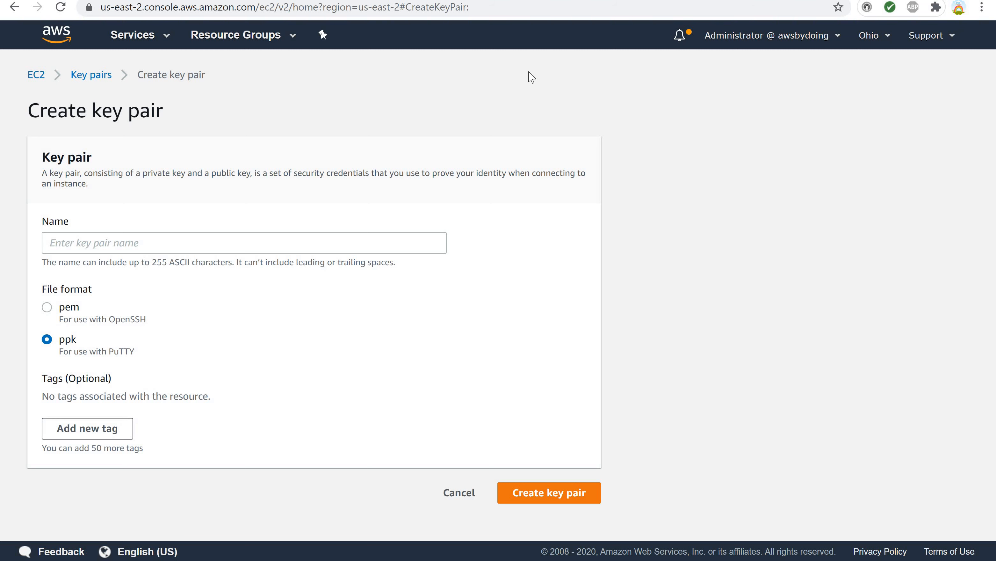
click(90, 243)
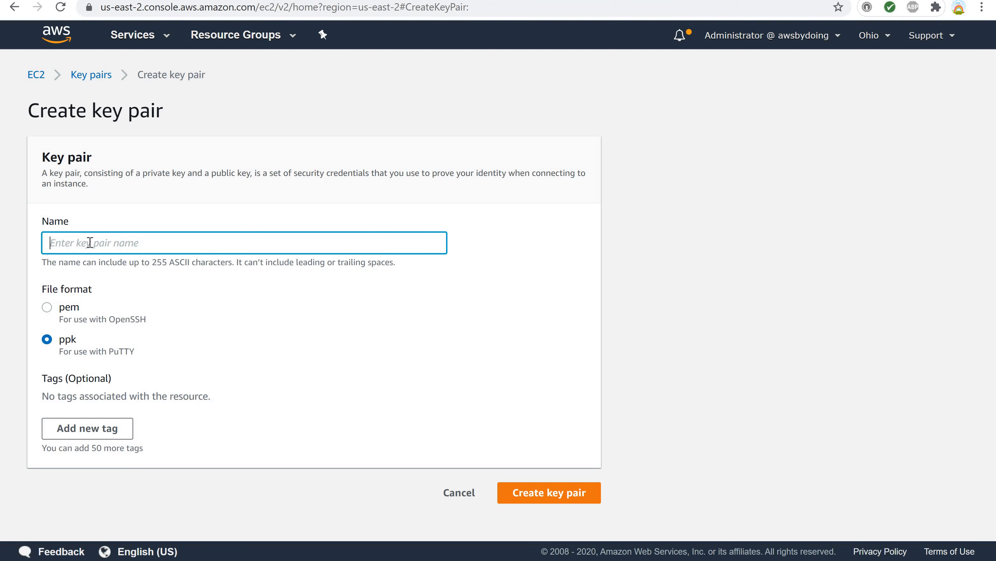
text(ohiok)
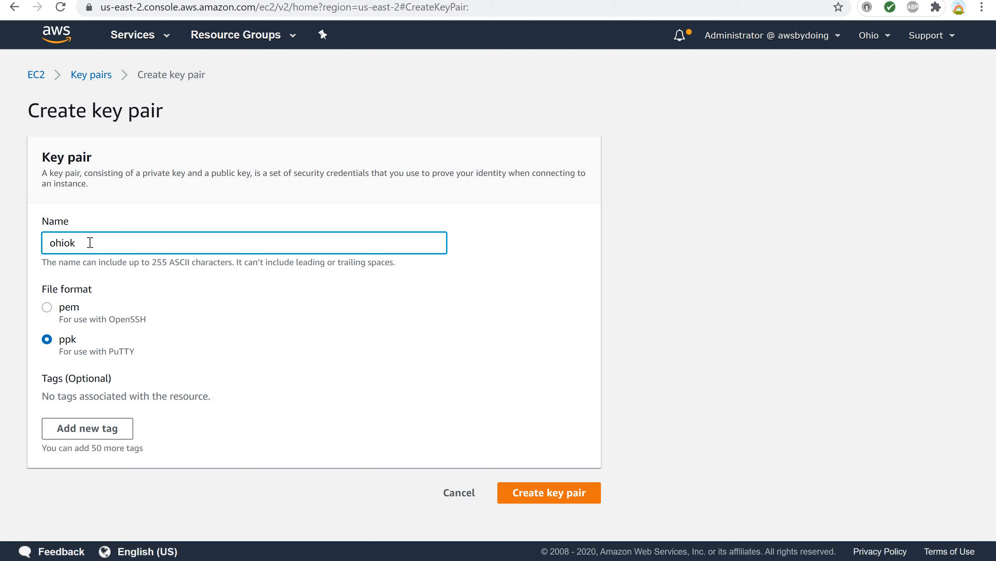
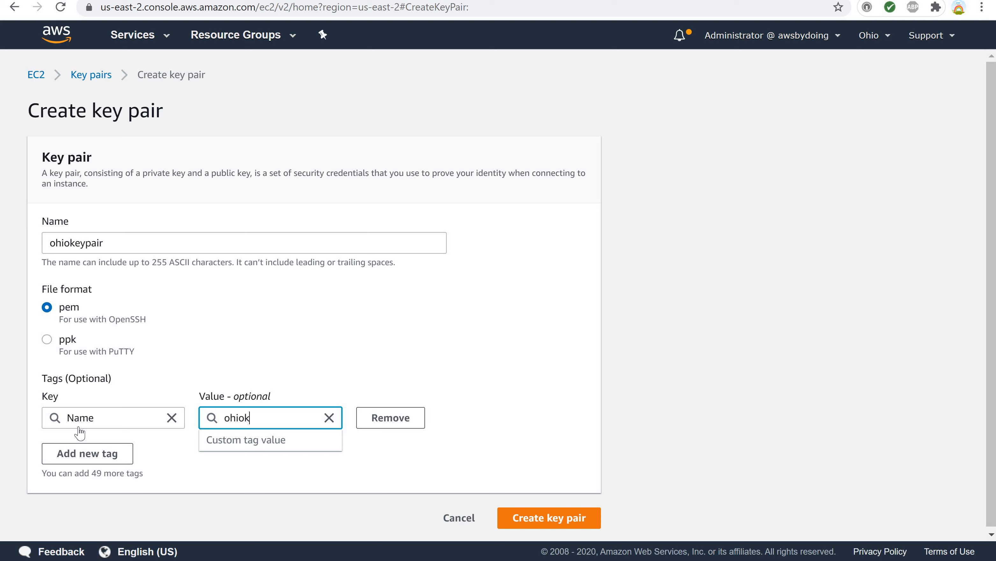
Tag the key pair with key Region and value Ohio, then create the key pair.
text(eypair)
drag(98, 424, 41, 417)
text(Region)
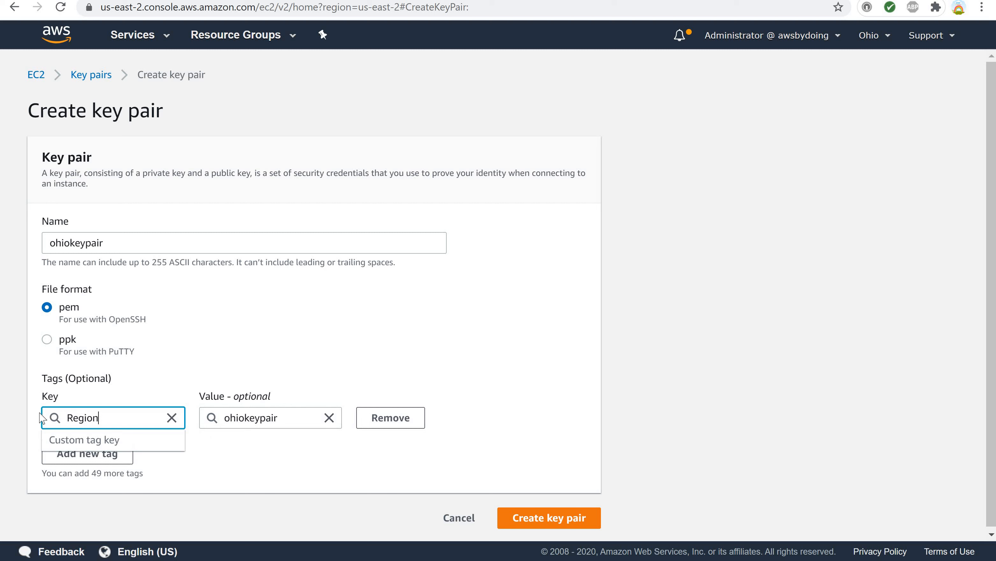
drag(282, 417, 176, 410)
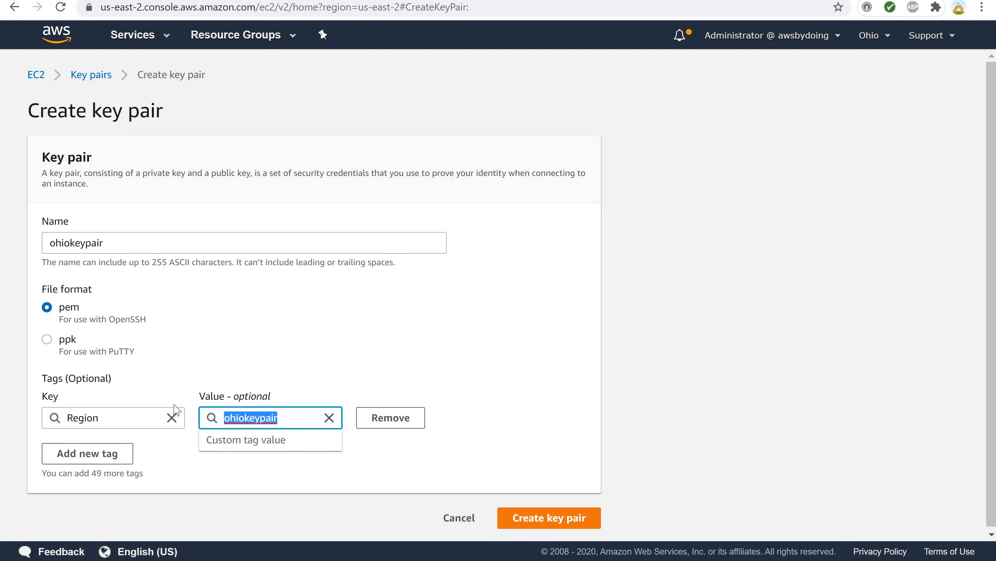
text(Ohio)
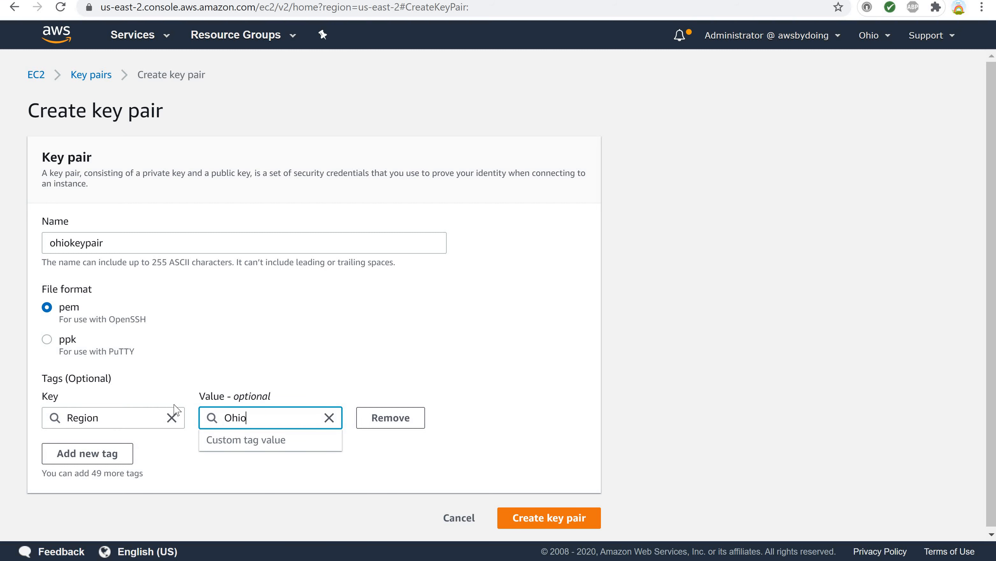
click(398, 456)
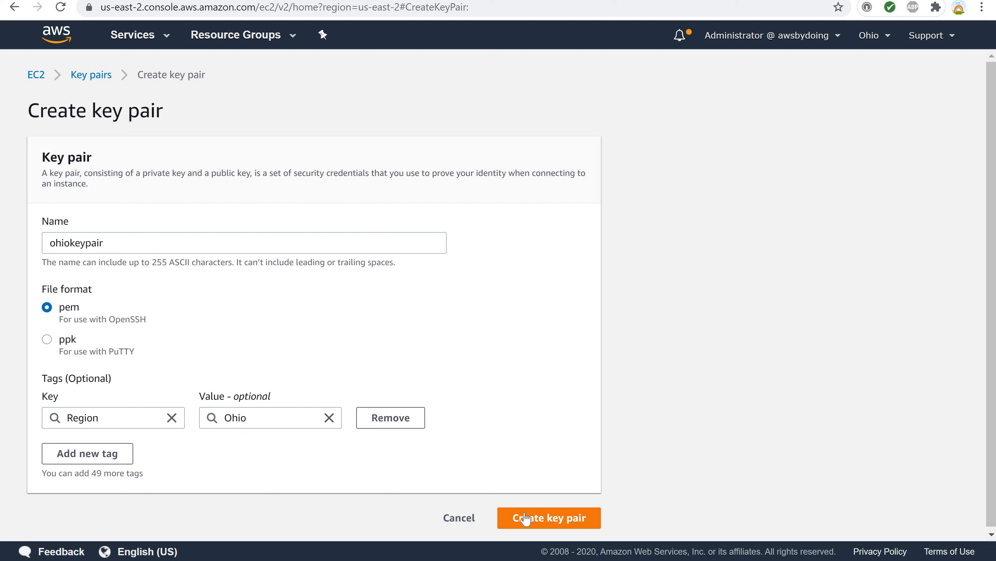
click(525, 517)
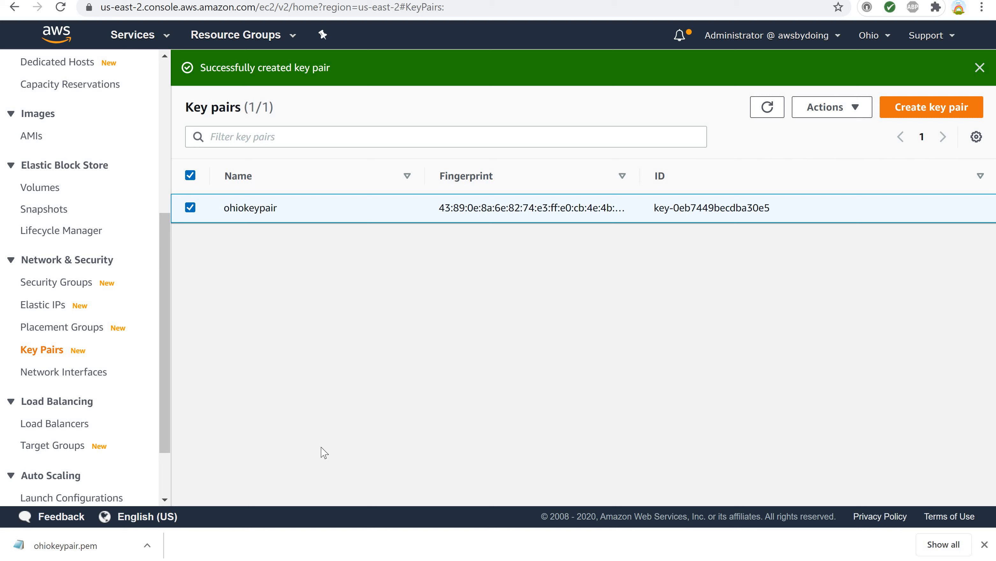
Show the downloaded ohiokeypair.pem file in its folder.
click(147, 550)
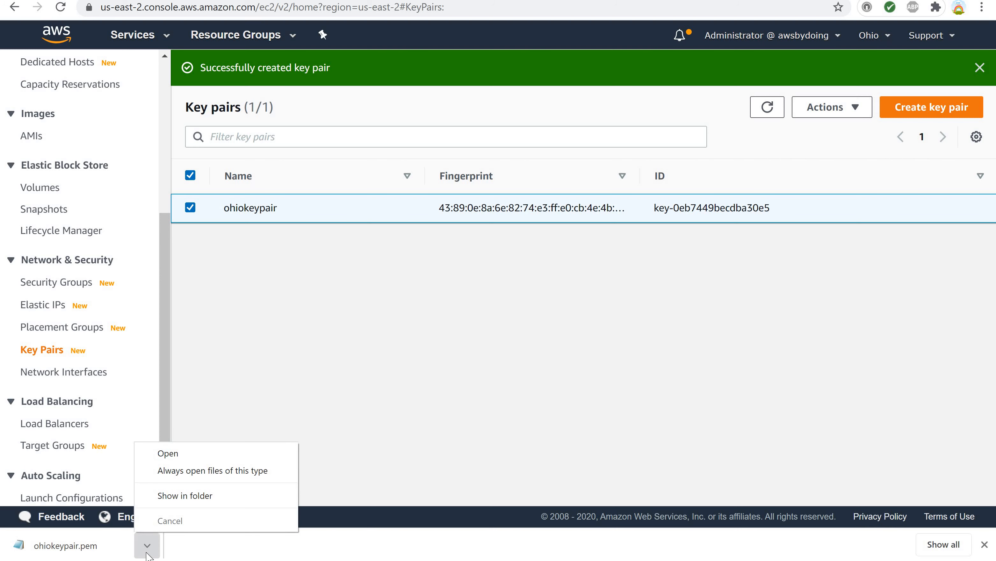
click(425, 442)
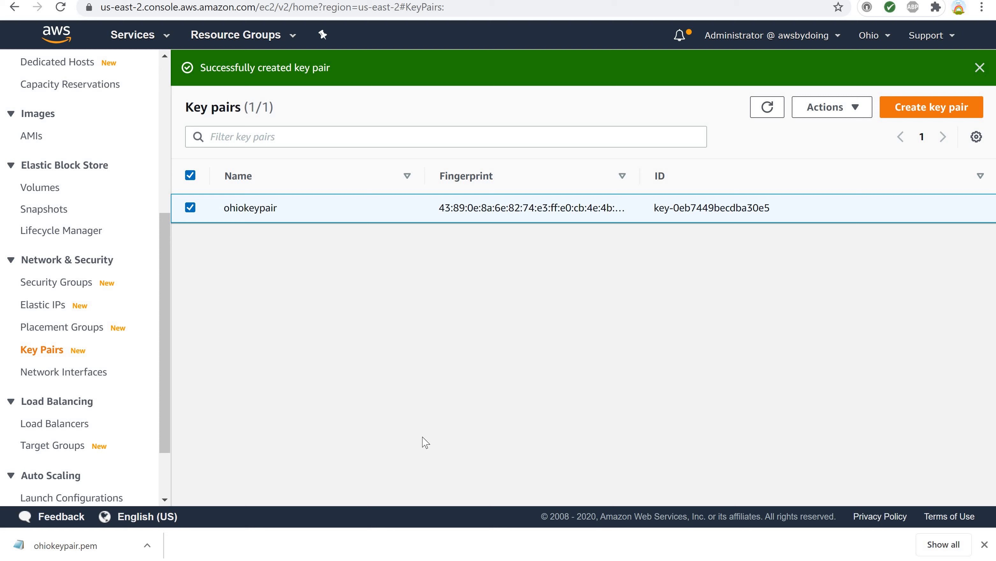
click(146, 547)
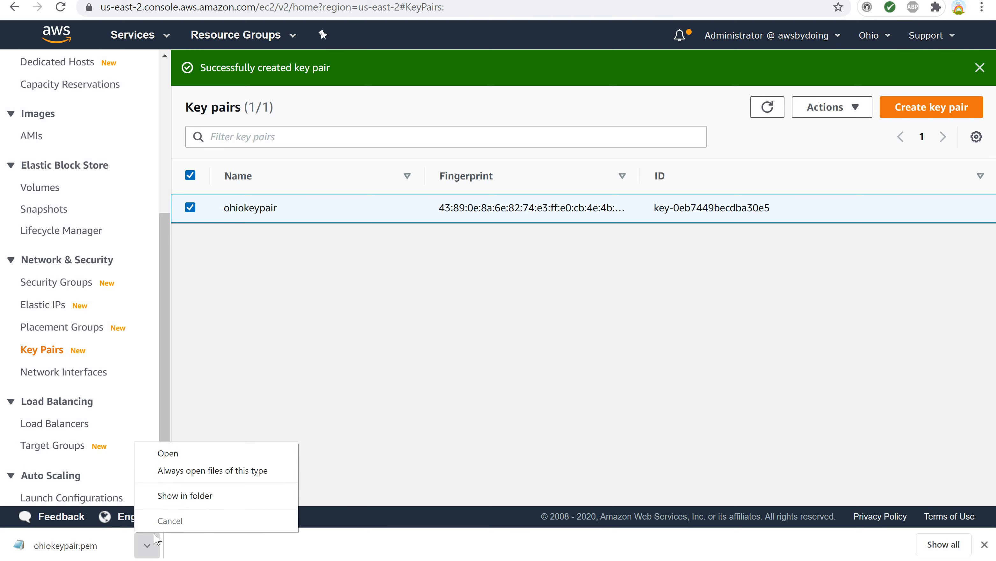
click(201, 503)
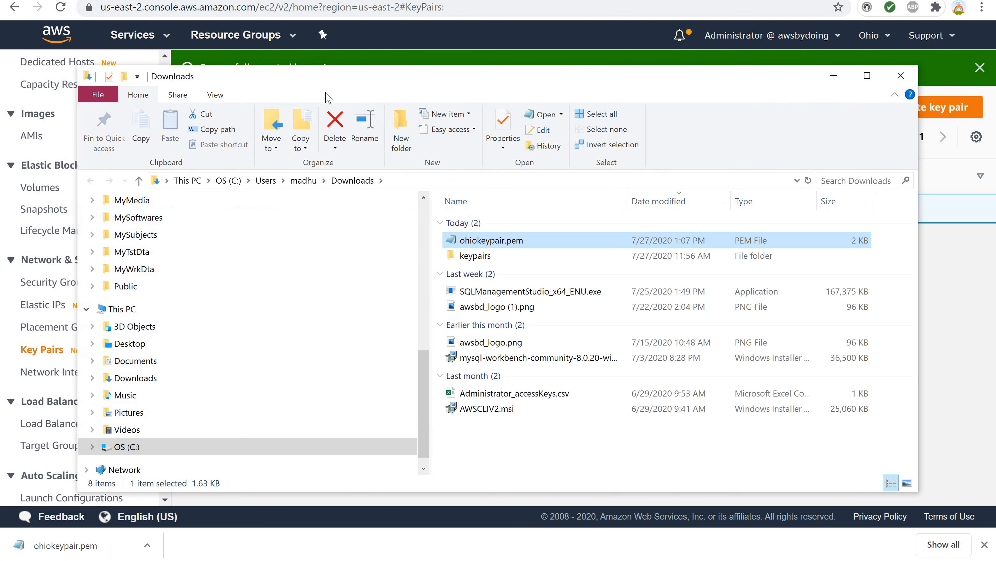
Move ohiokeypair.pem into the keypairs folder under Downloads and open that folder.
drag(329, 98, 338, 10)
scroll(214, 273, down, 1)
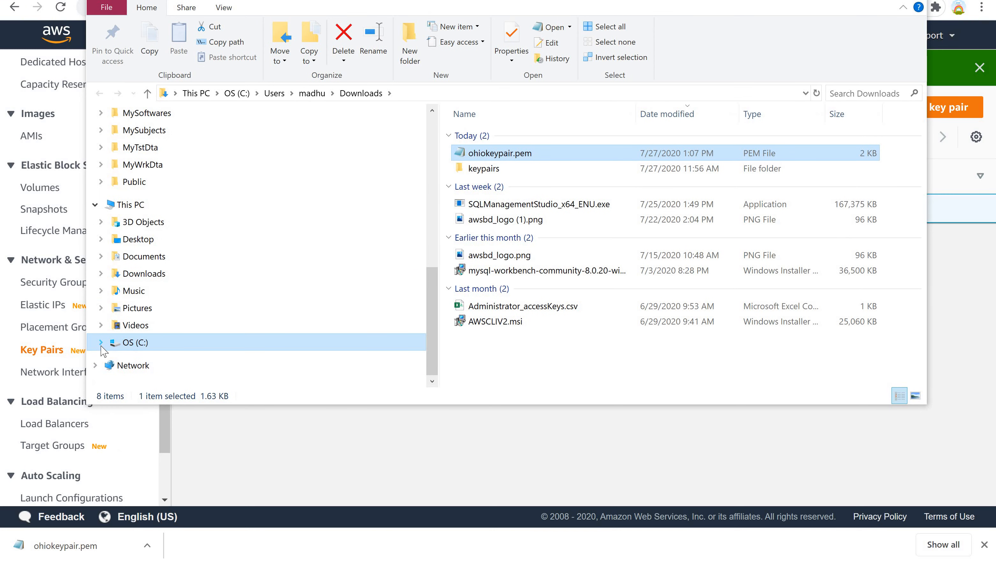
click(101, 274)
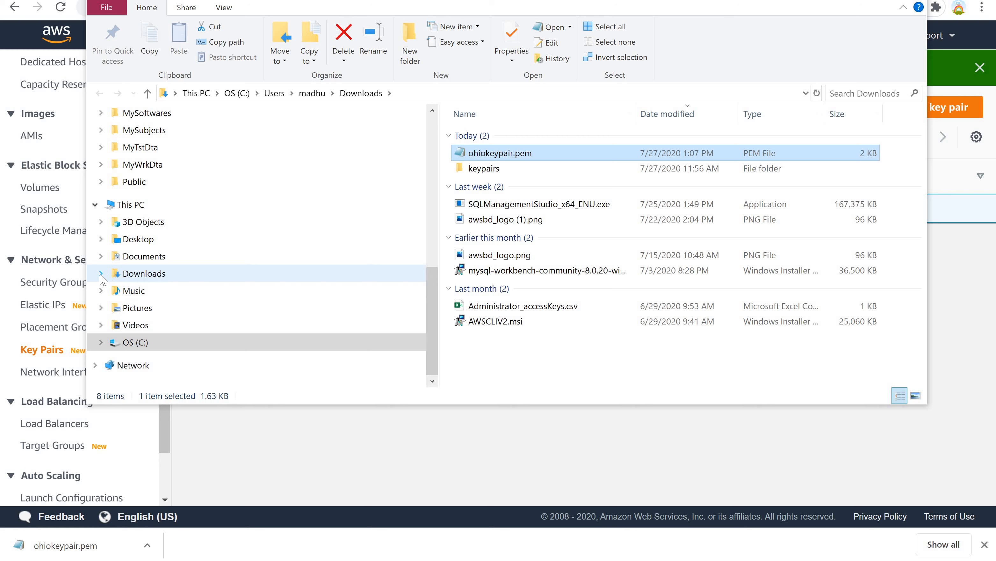
click(463, 157)
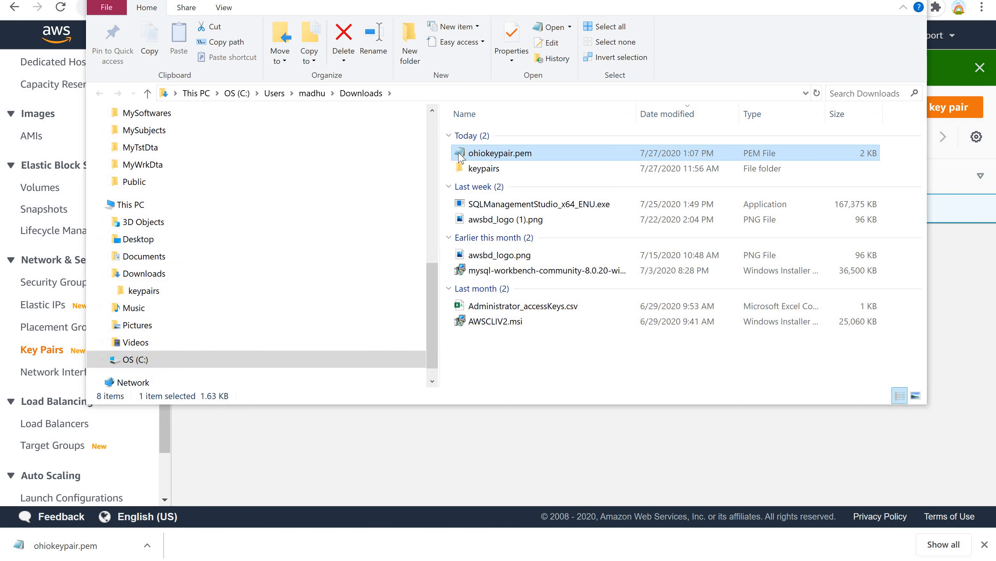
drag(461, 156, 147, 294)
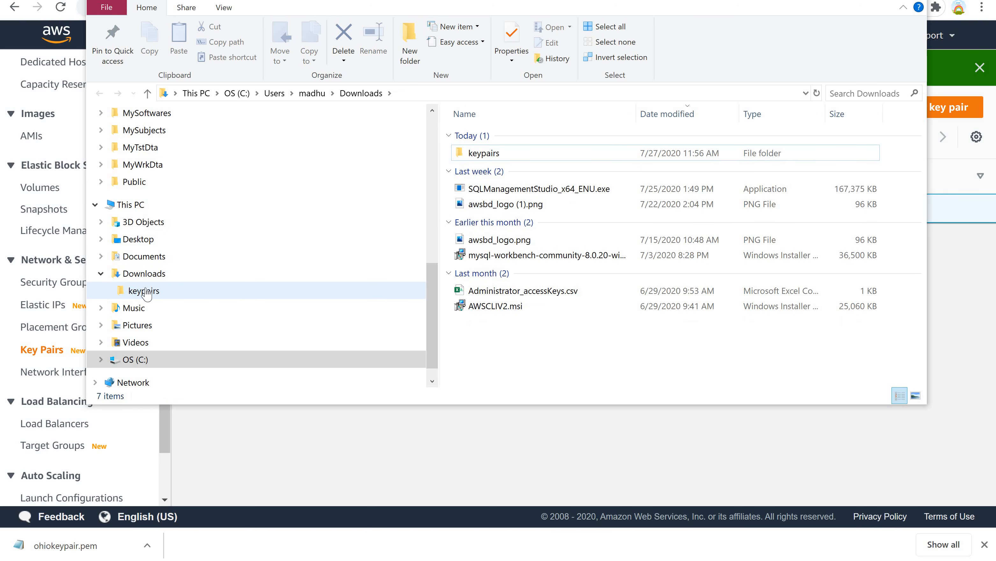
click(144, 291)
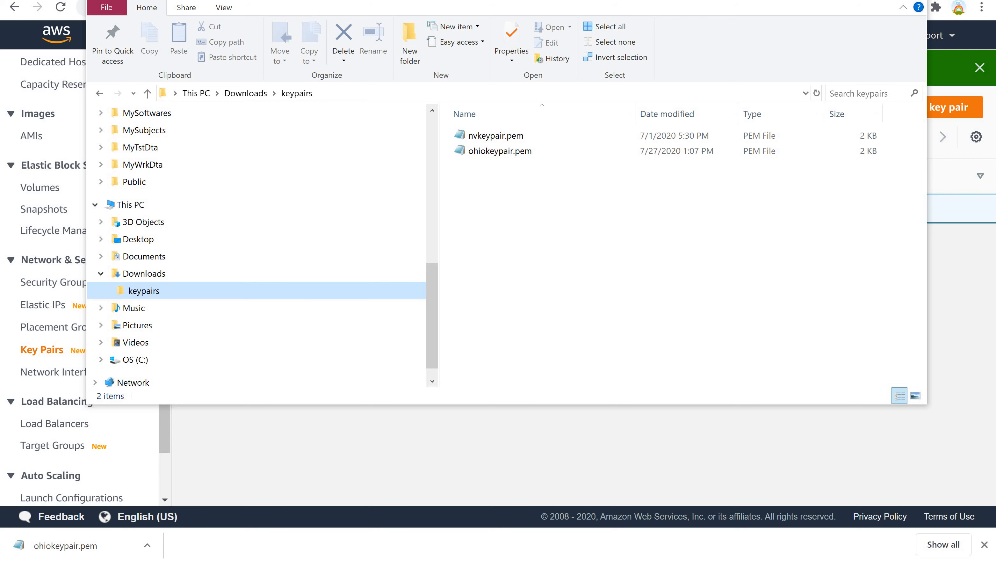
Close the file window and open the EC2 Dashboard.
click(914, 1)
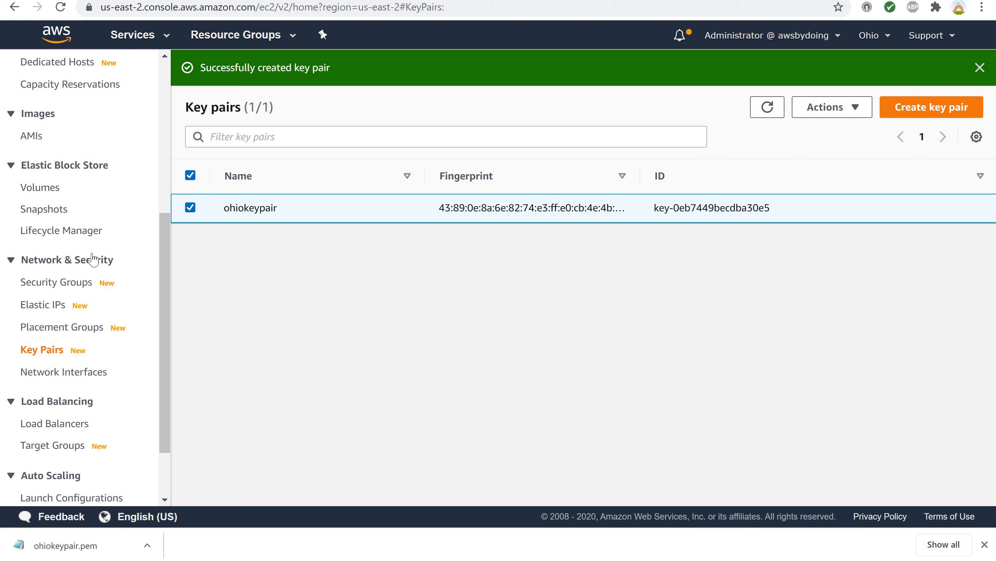
scroll(66, 220, up, 6)
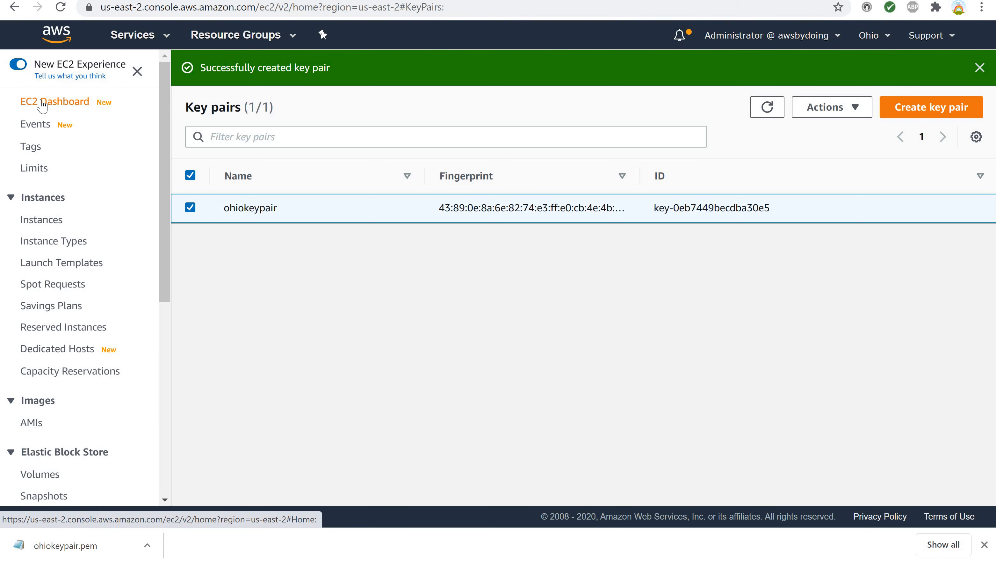
click(42, 103)
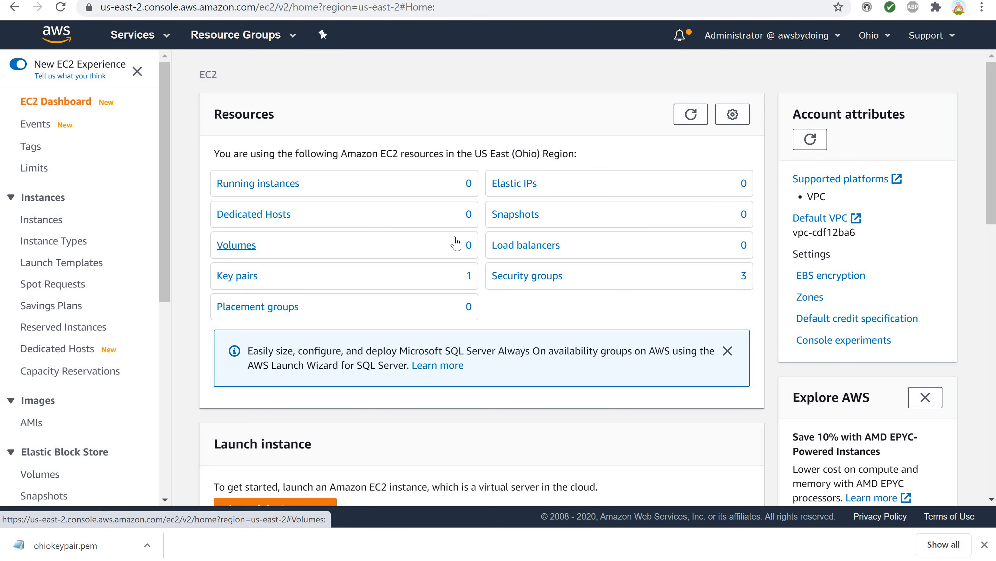
Start launching an instance with the Amazon Linux 2 AMI and t2.micro type, continuing to instance details.
scroll(448, 255, down, 5)
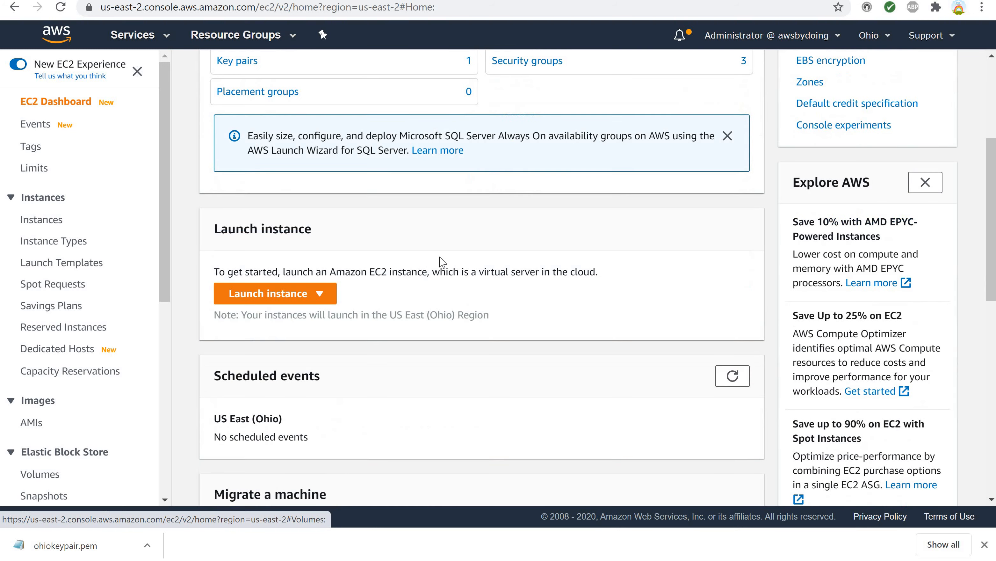
click(319, 302)
click(306, 323)
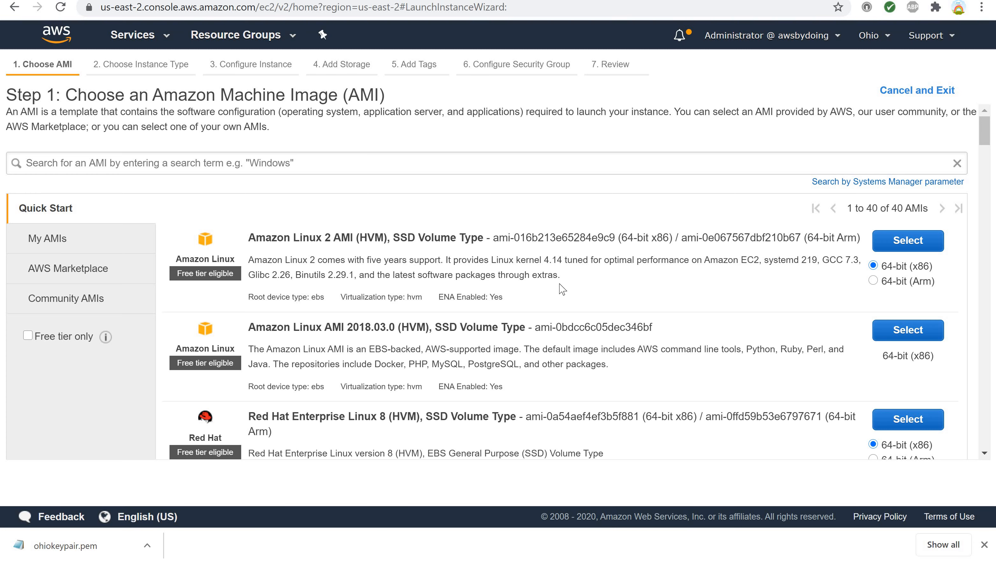
click(895, 249)
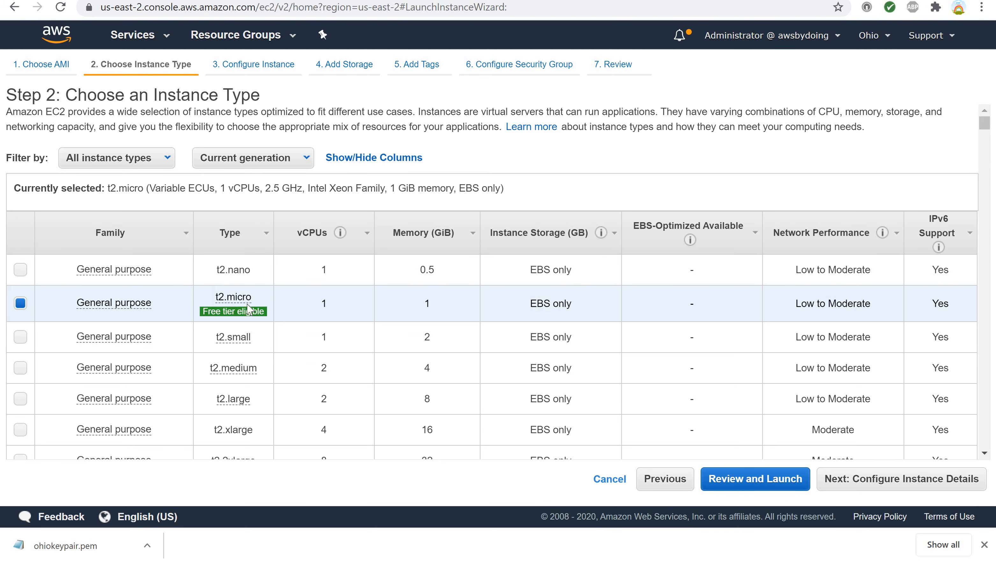
mouse_move(246, 307)
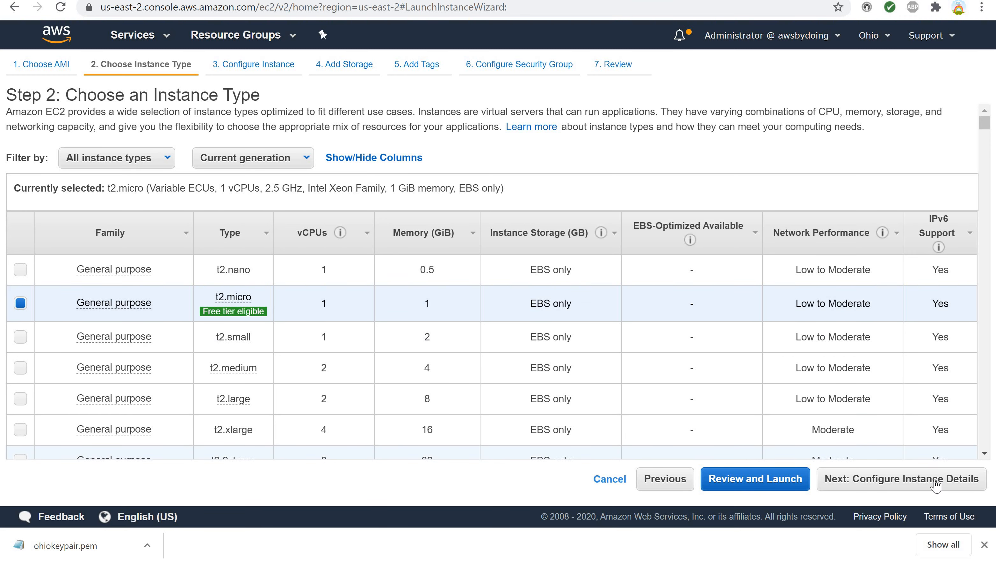
click(901, 481)
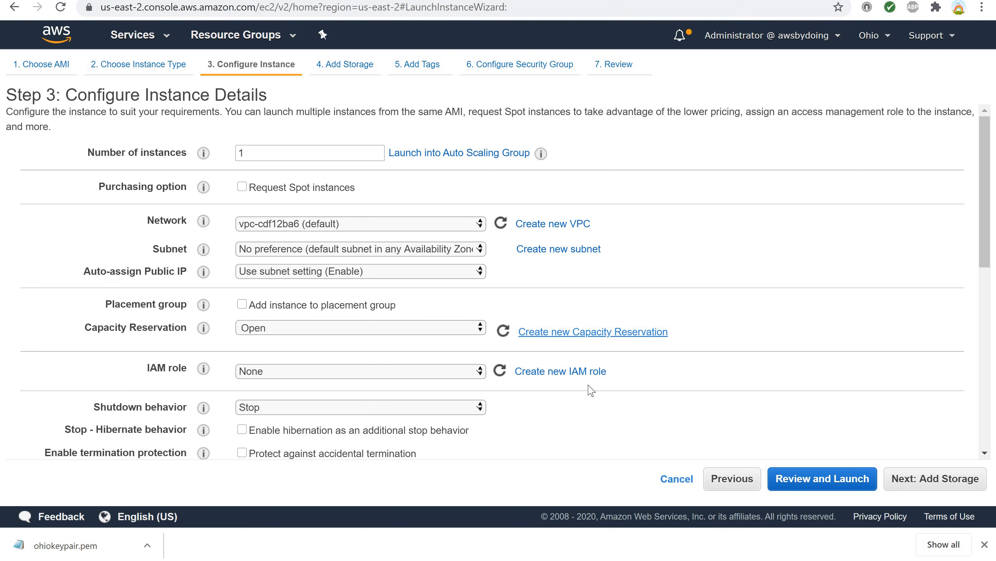
Keep the default VPC and set the subnet to the default subnet in us-east-2a.
scroll(596, 391, down, 5)
scroll(596, 391, up, 3)
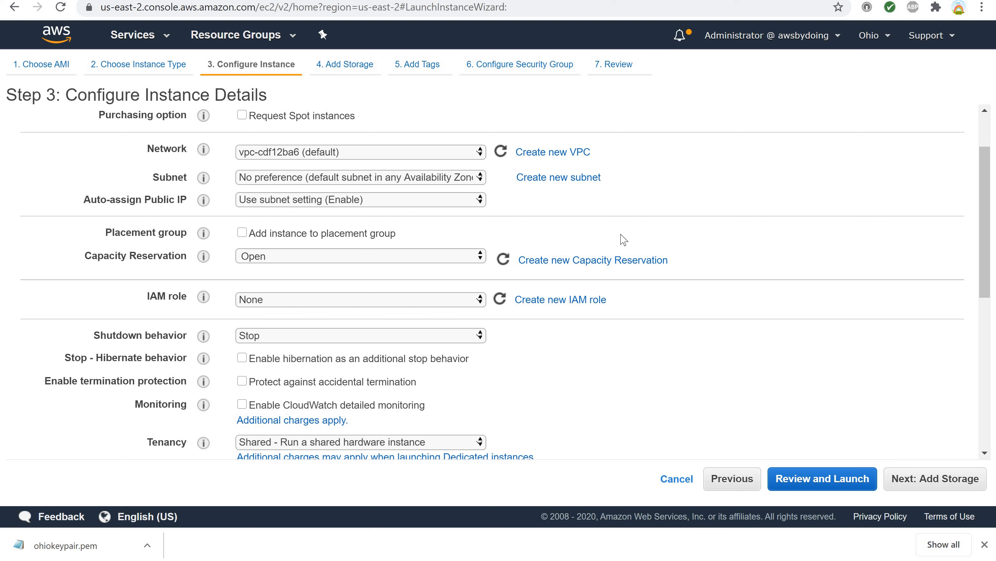
click(478, 155)
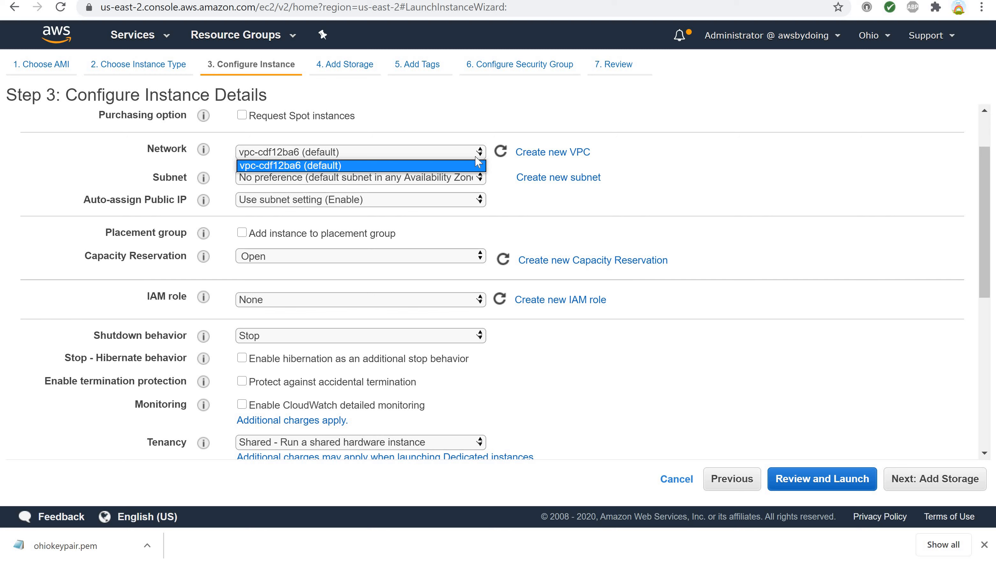
click(475, 158)
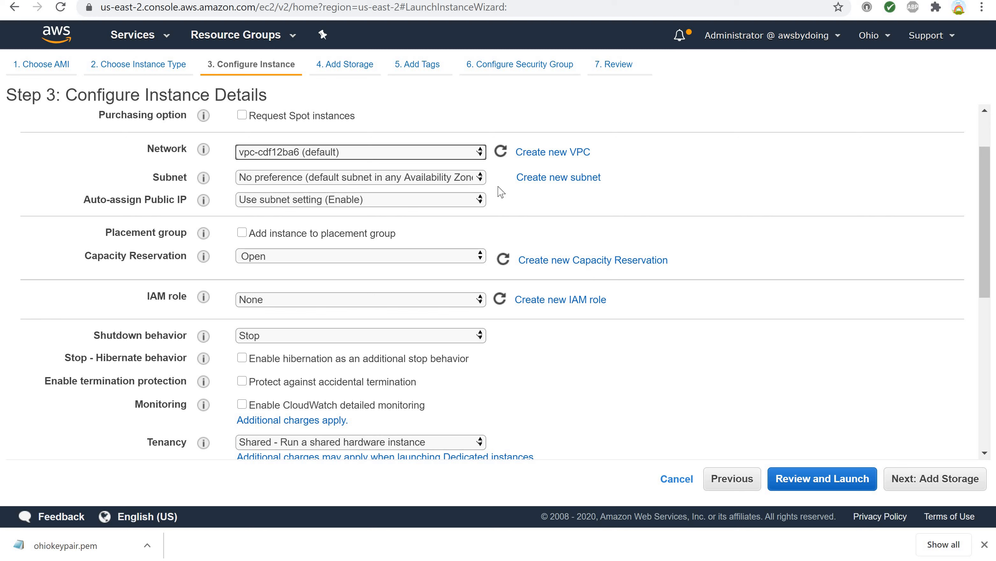
click(480, 181)
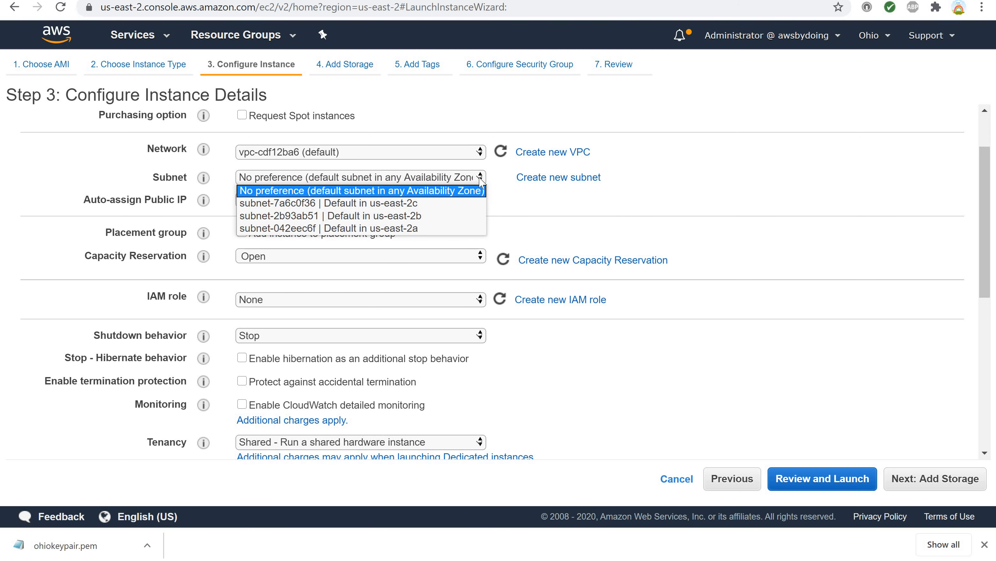
click(455, 228)
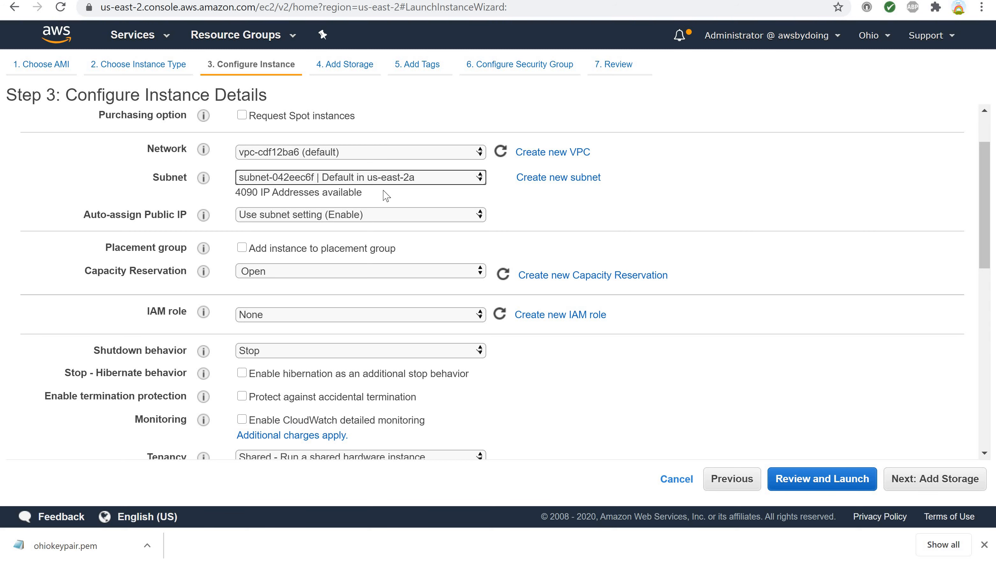
scroll(261, 218, down, 7)
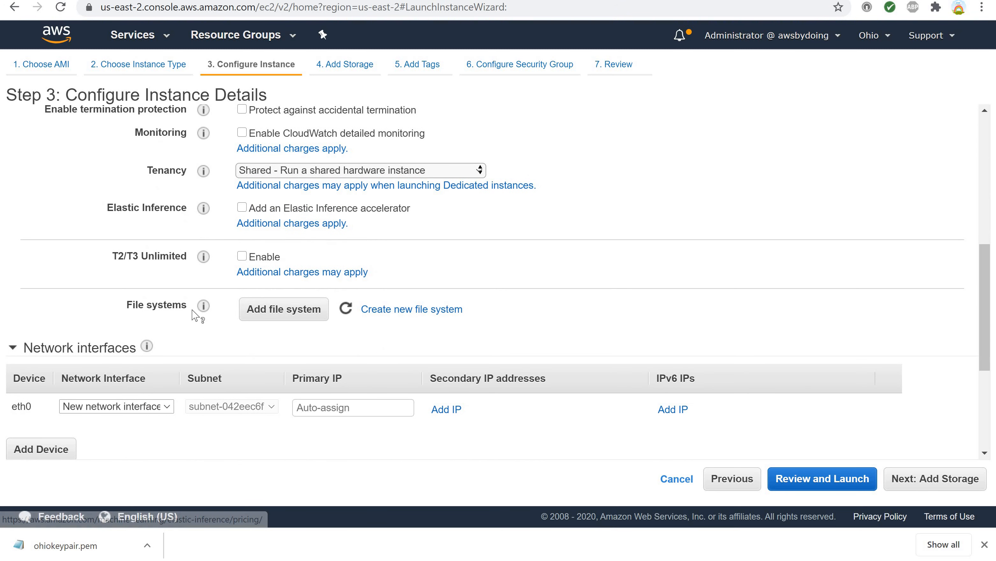
mouse_move(204, 310)
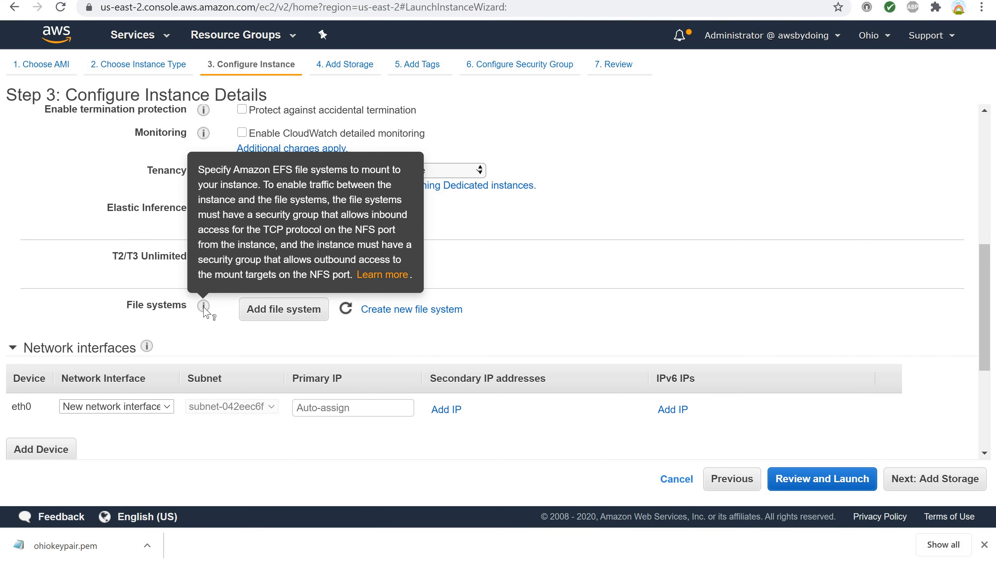
click(272, 309)
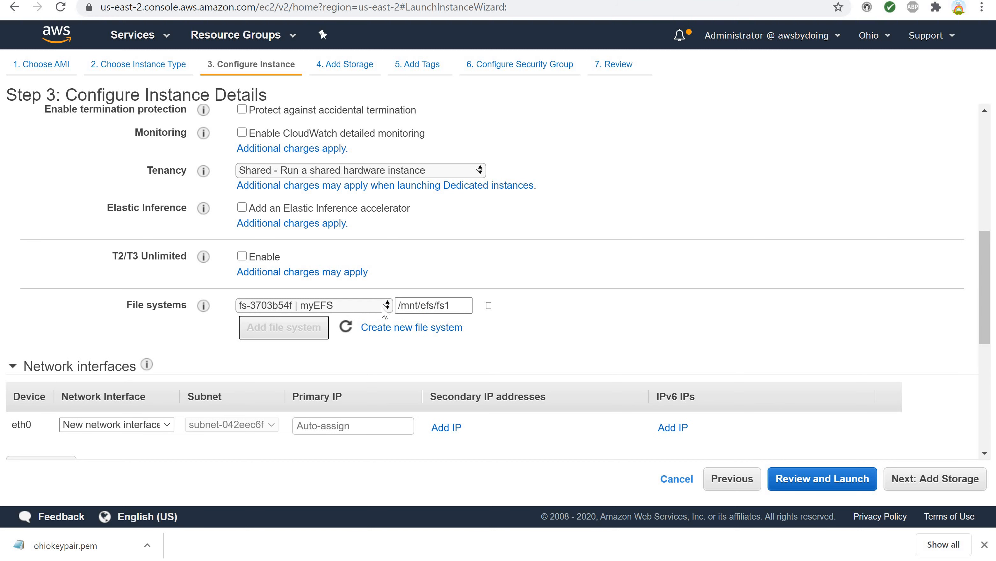
click(388, 306)
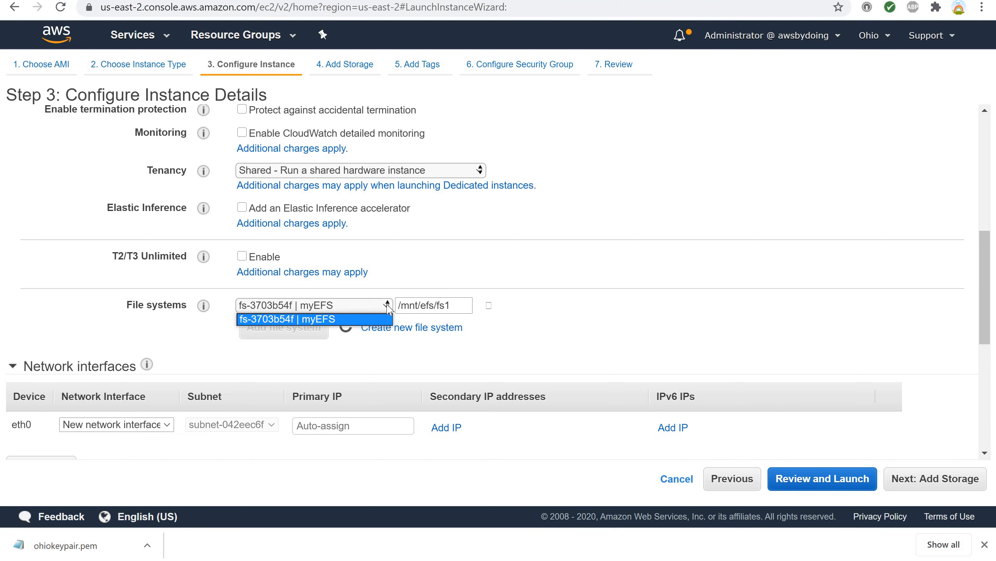
click(388, 309)
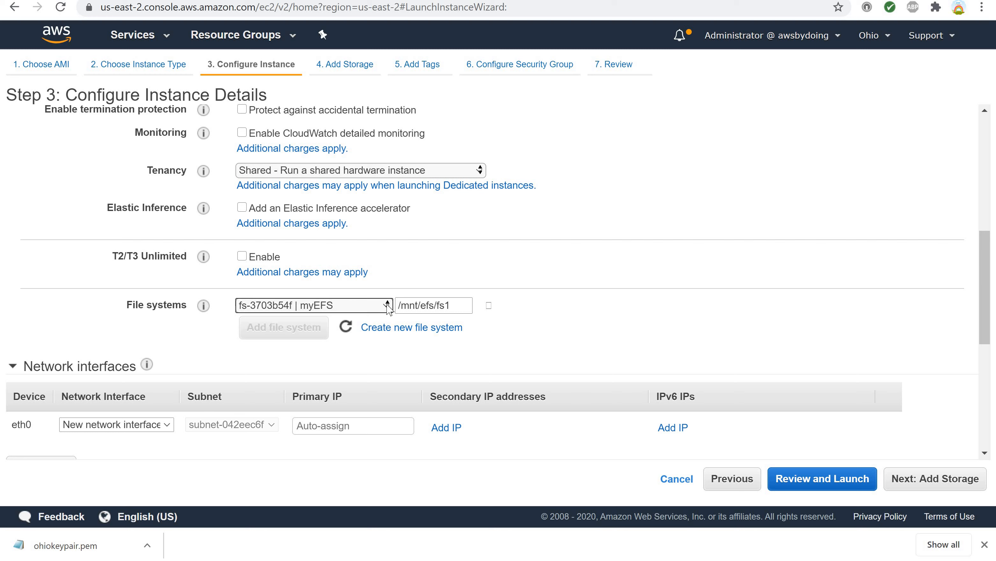
click(490, 306)
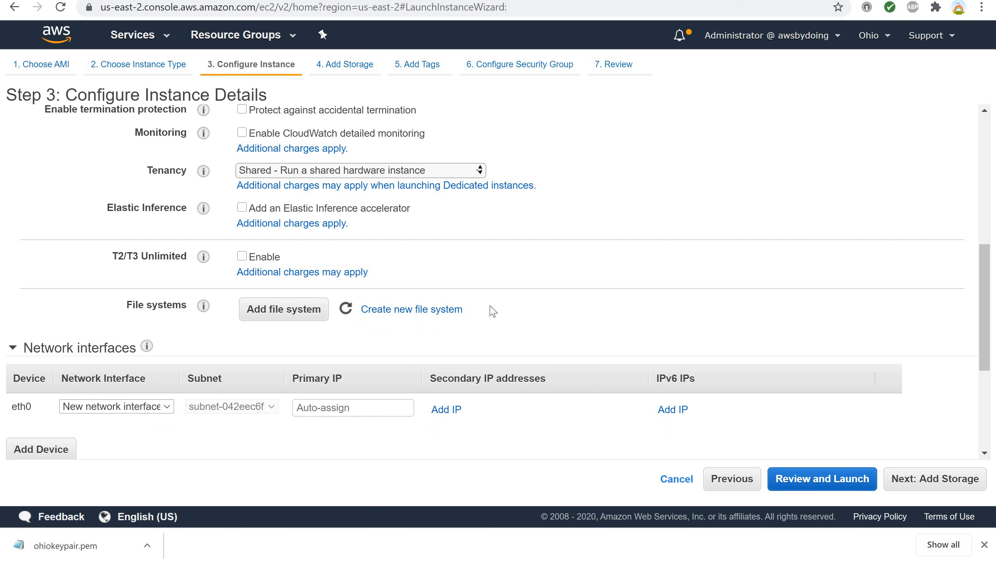
Add the myEFS file system to the instance with mount point /mnt/efs/fs1.
click(280, 312)
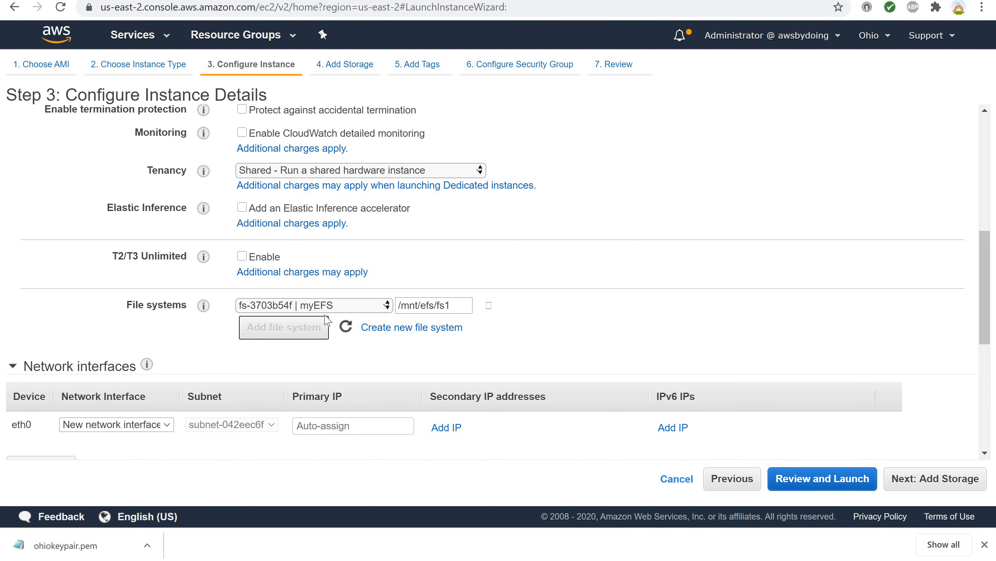
click(388, 306)
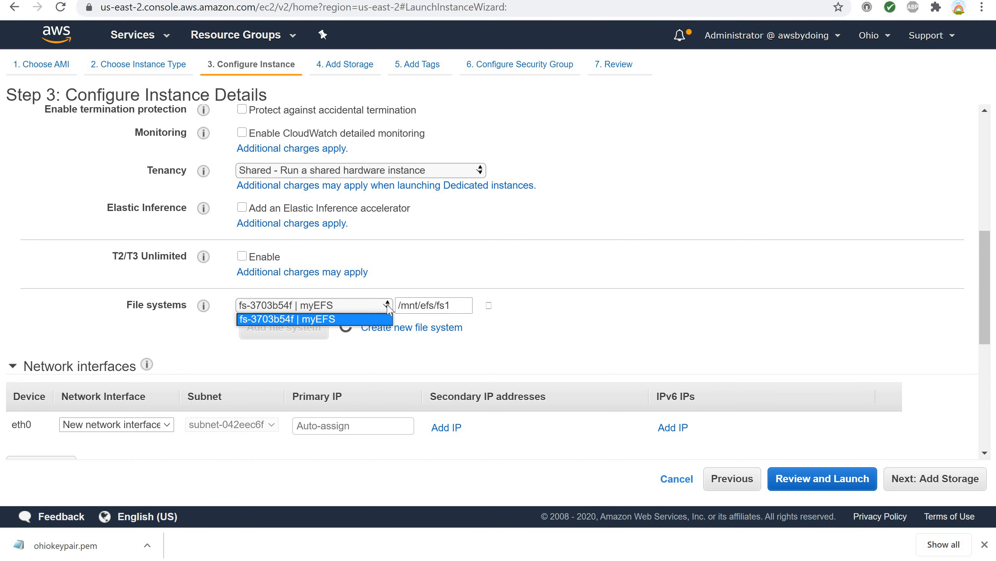
click(389, 309)
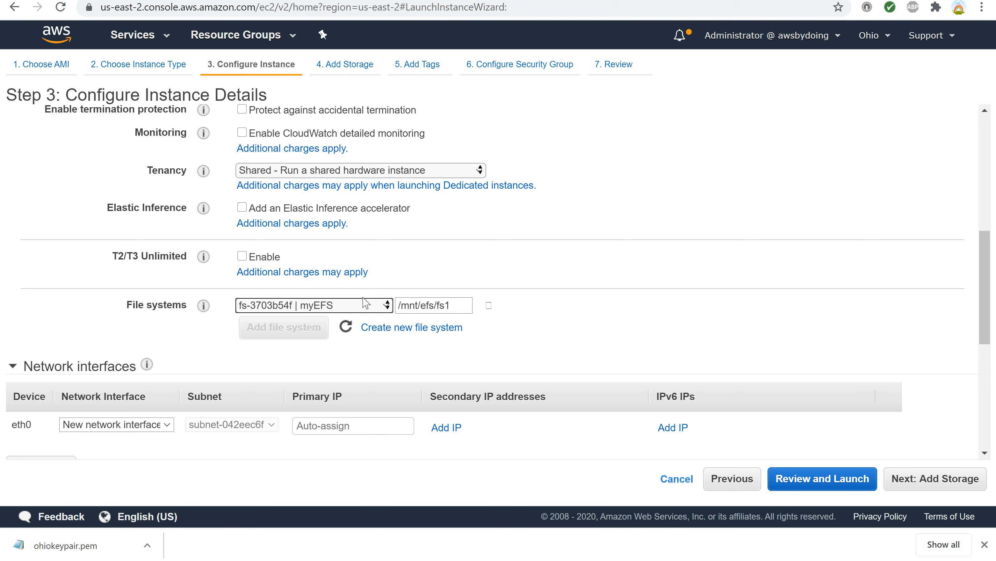
Examine the automatically generated user data script that mounts the file system.
scroll(267, 340, down, 5)
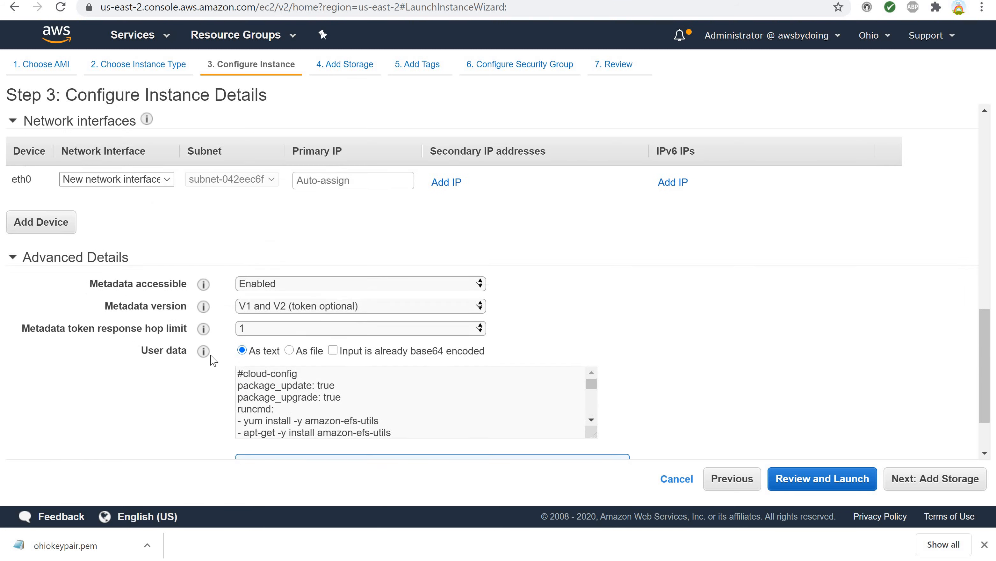
scroll(133, 304, up, 1)
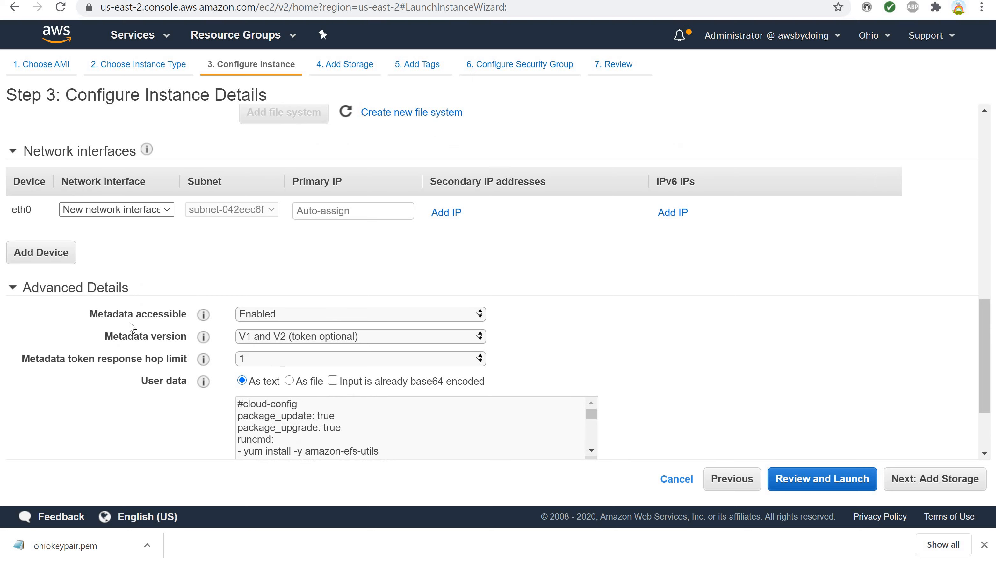
scroll(132, 318, down, 2)
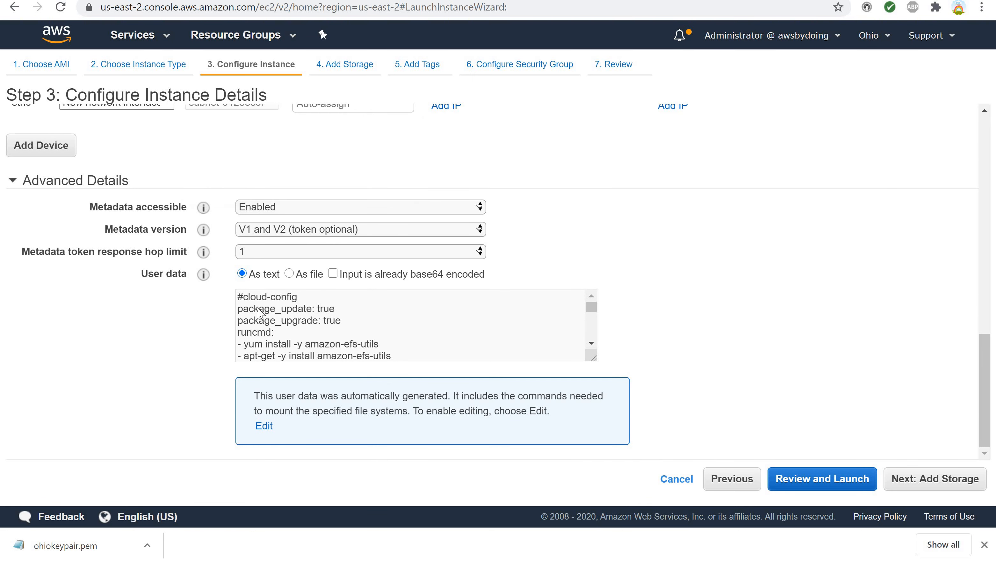
scroll(383, 341, down, 3)
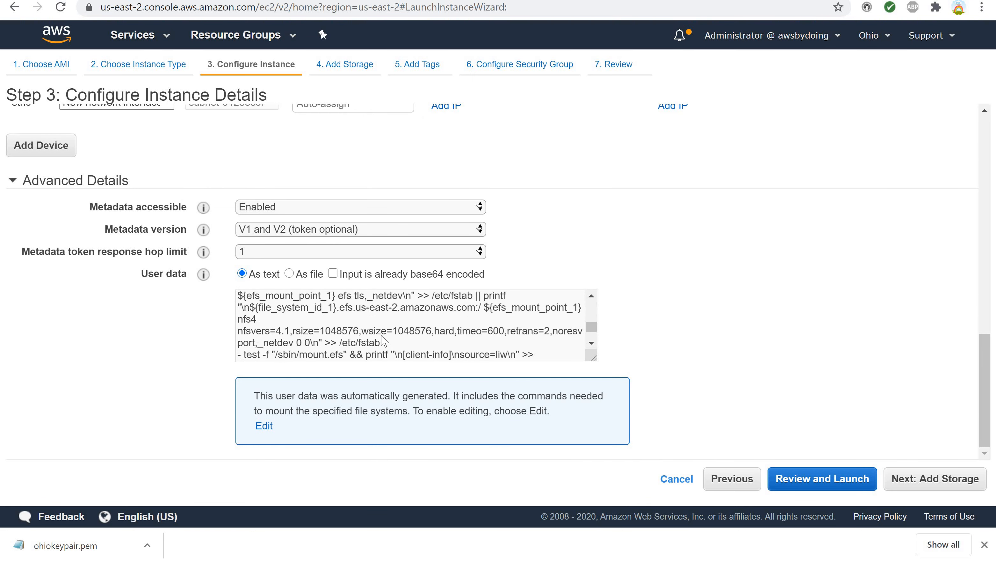
scroll(383, 340, up, 3)
scroll(383, 340, down, 4)
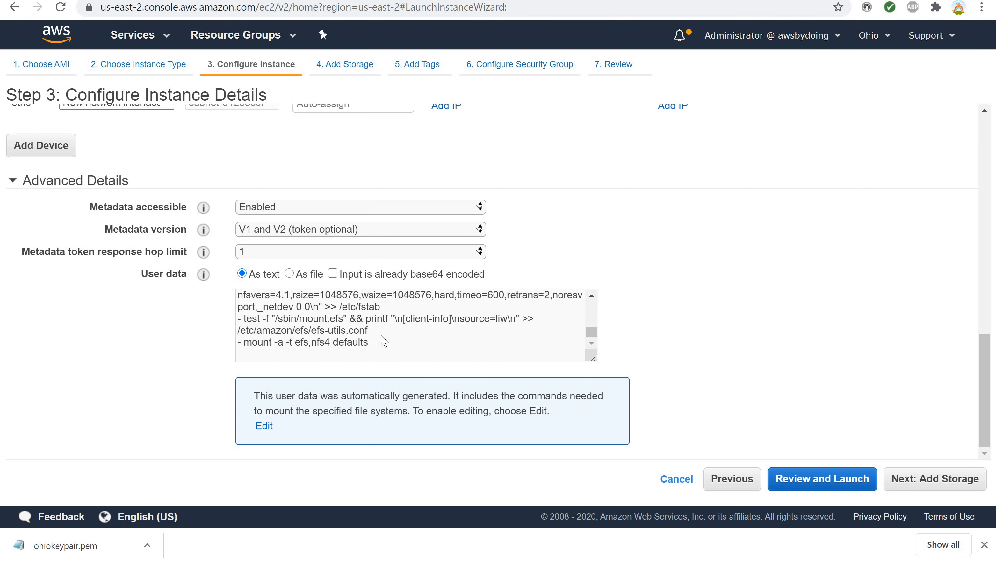
scroll(383, 341, up, 2)
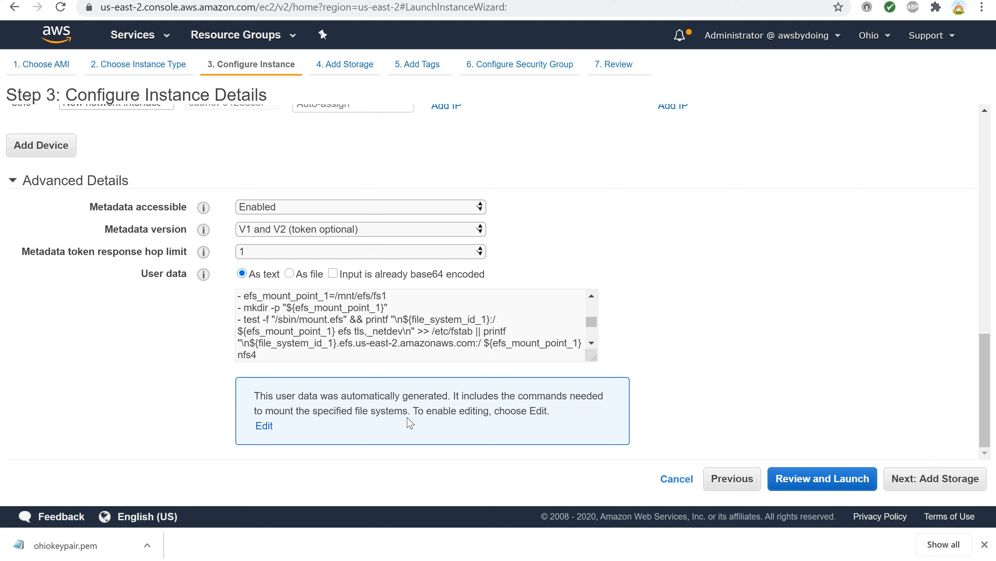
scroll(421, 330, down, 3)
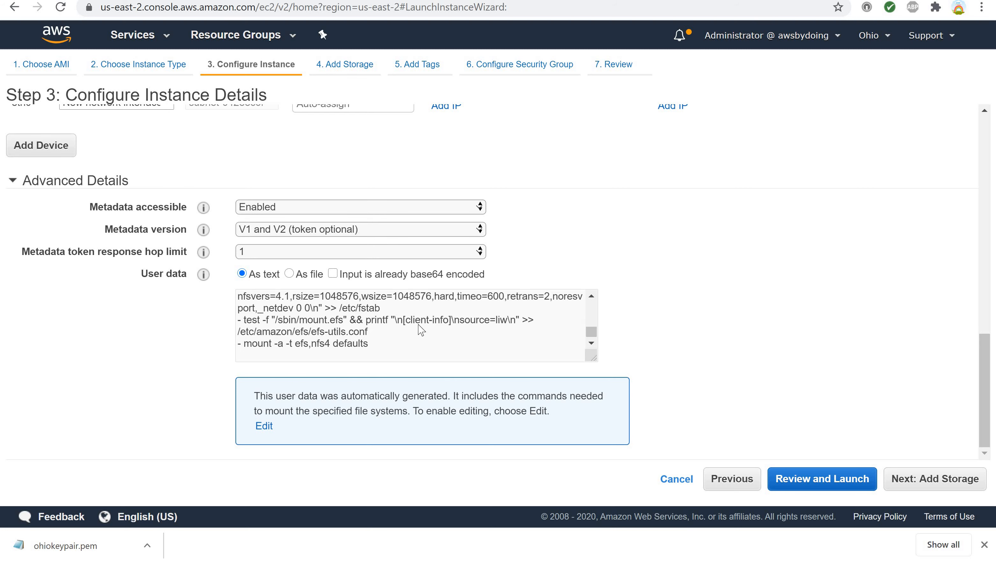
scroll(421, 330, up, 5)
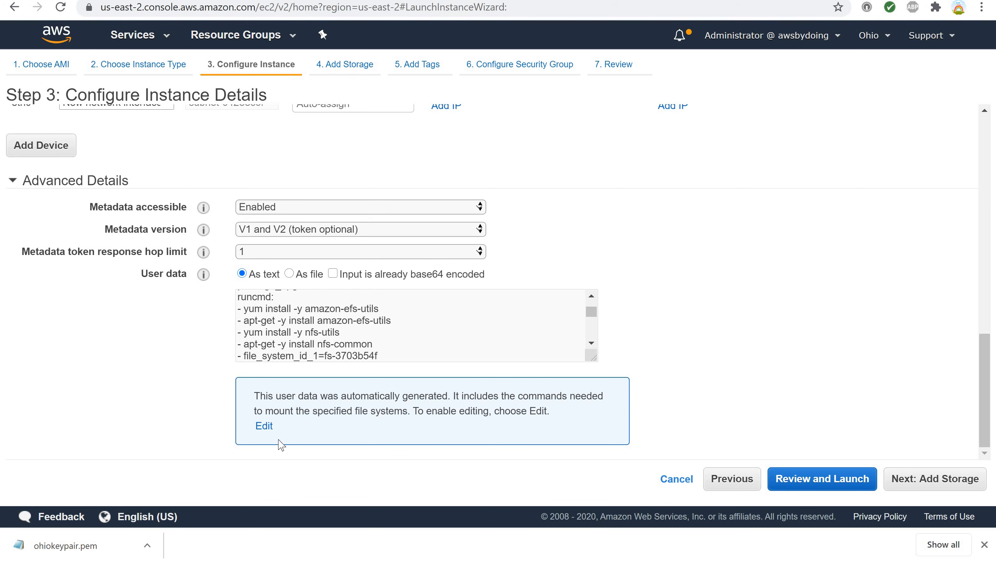
scroll(644, 146, up, 5)
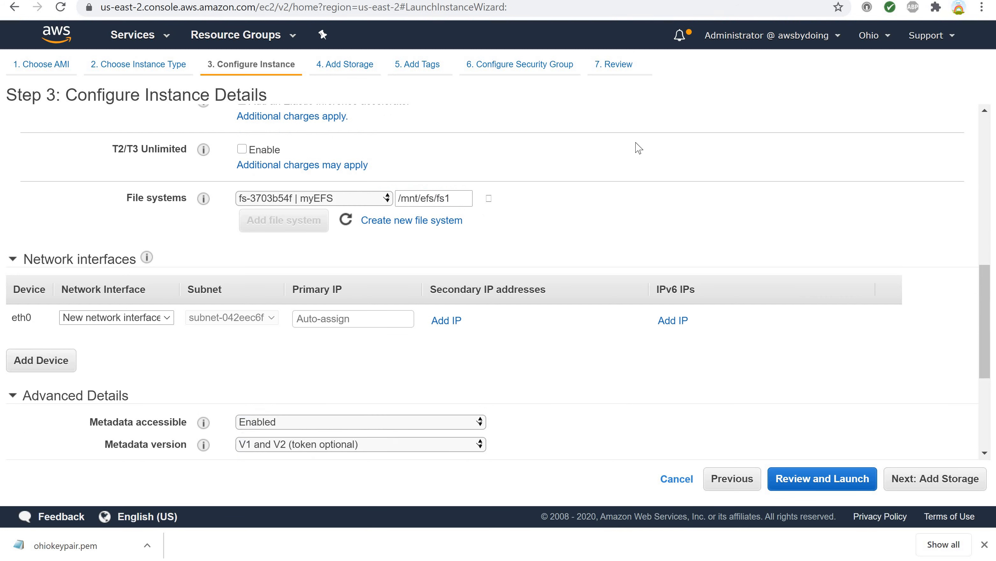
scroll(638, 149, up, 3)
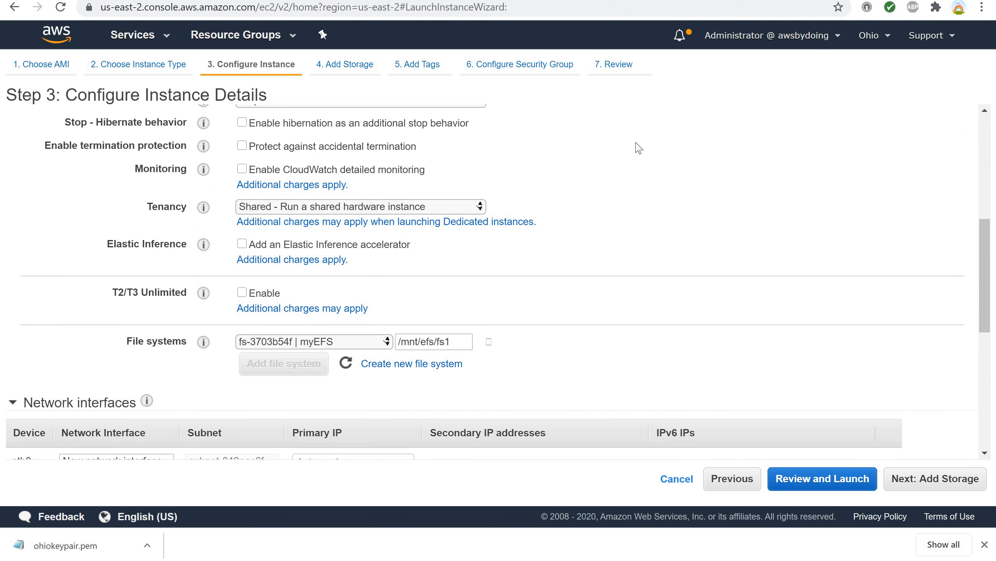
scroll(639, 148, down, 2)
scroll(638, 148, down, 2)
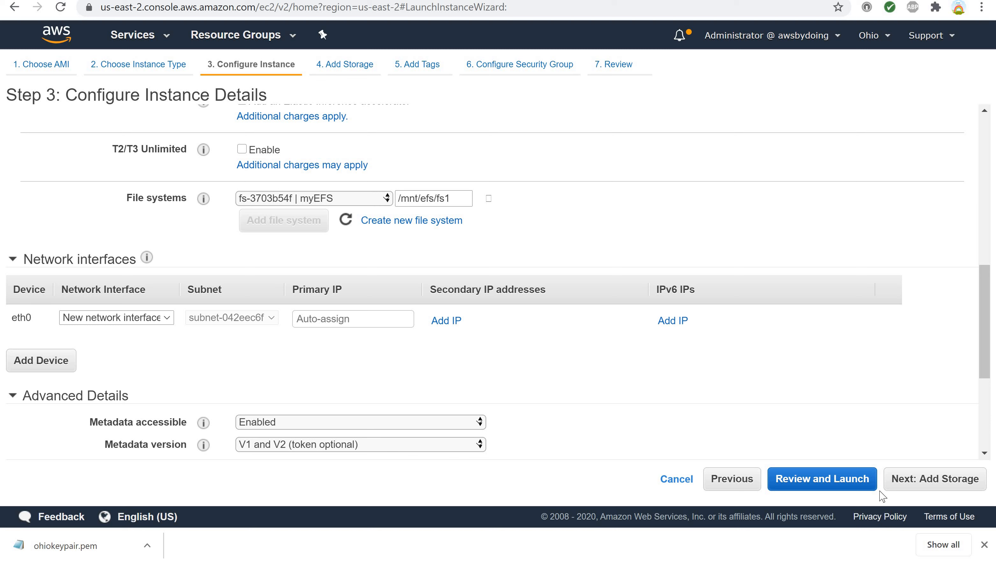
Continue past storage to the tags page and add a Name tag with value myWebServer.
click(903, 489)
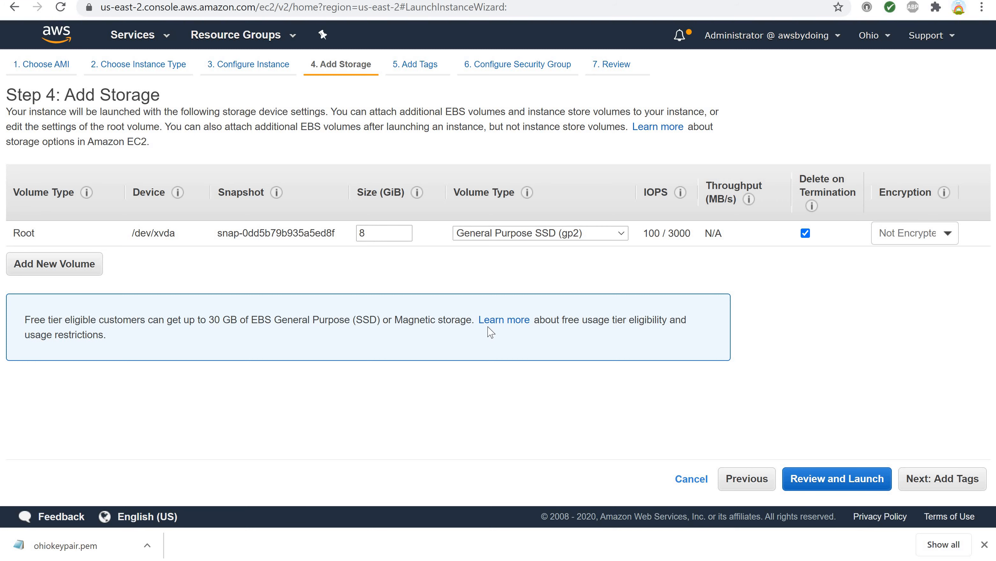
click(938, 482)
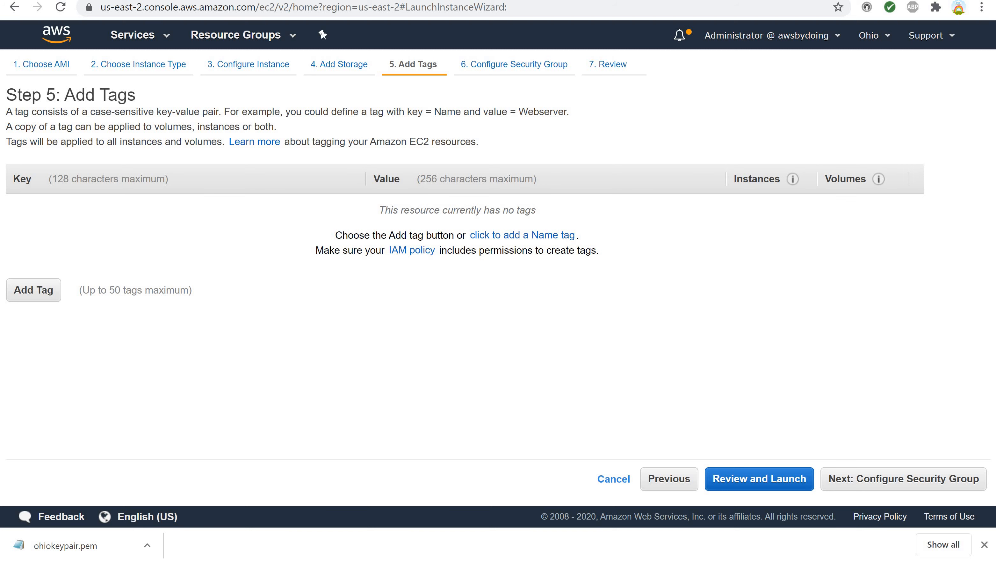
click(37, 291)
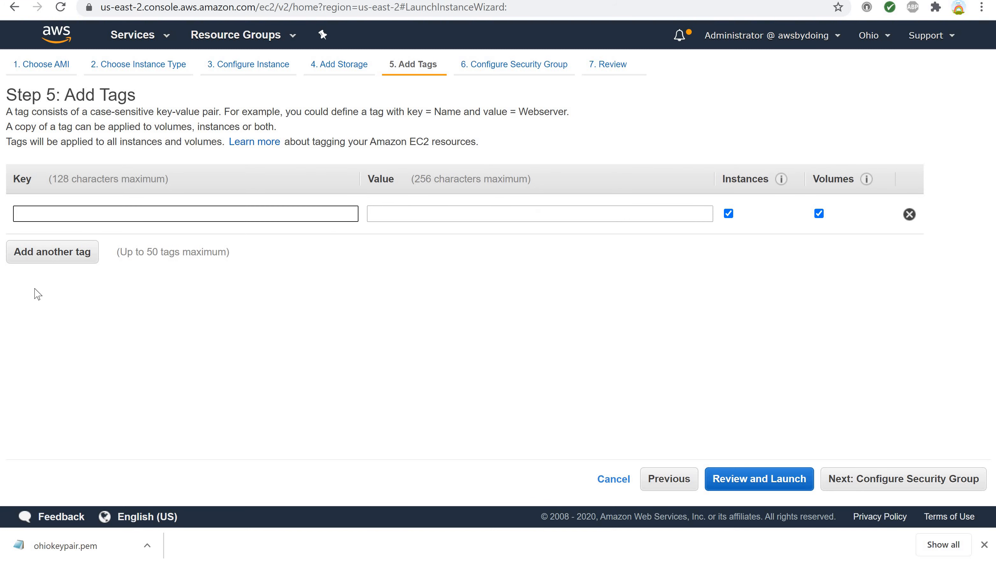
text(Name)
key(Tab)
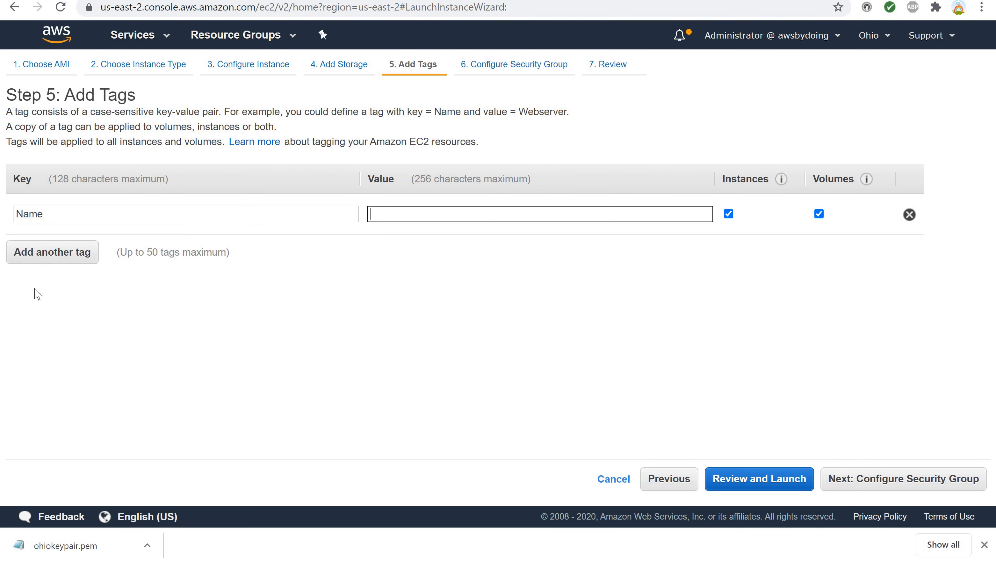
text(my)
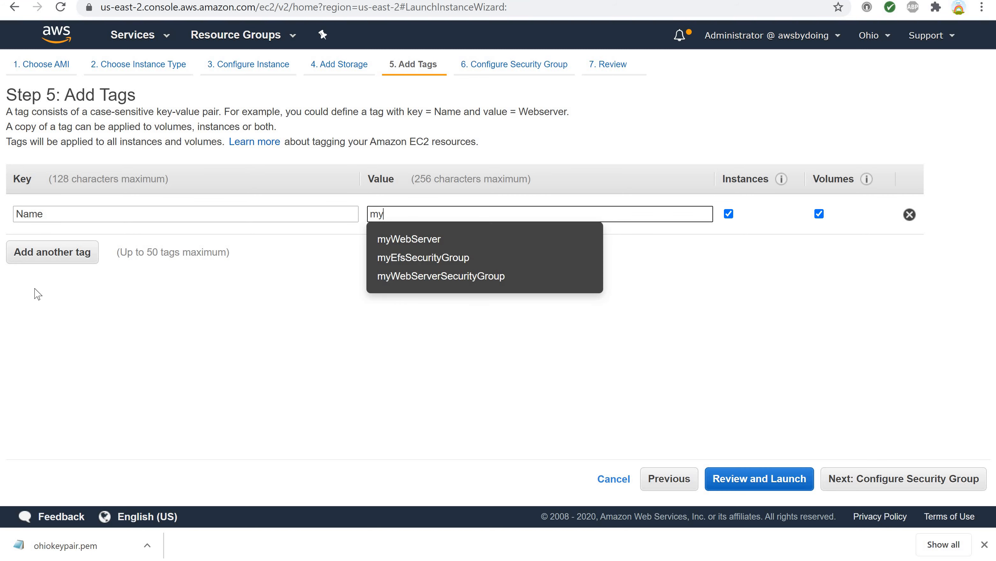
text(WebServ)
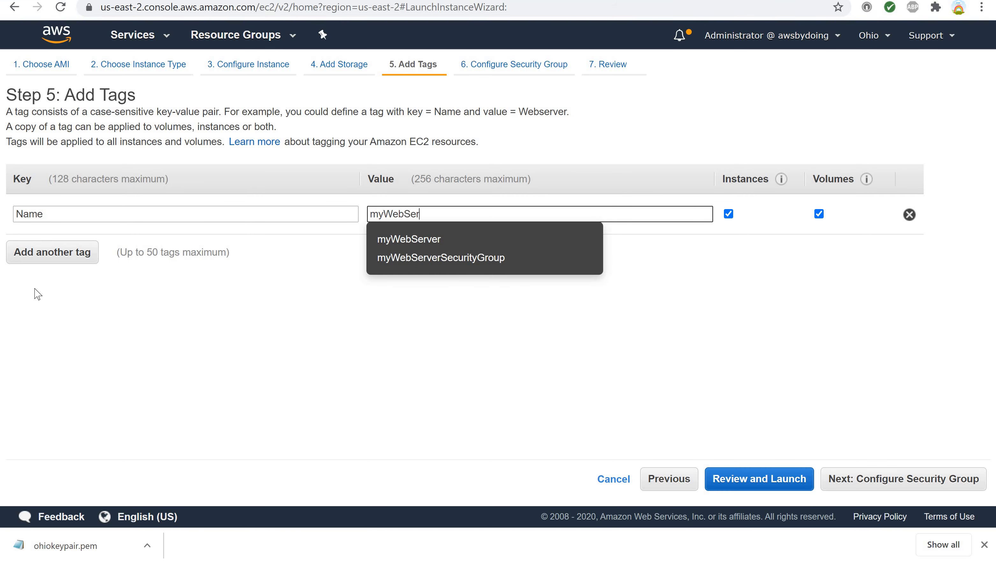
key(BackSpace)
text(ver)
click(295, 401)
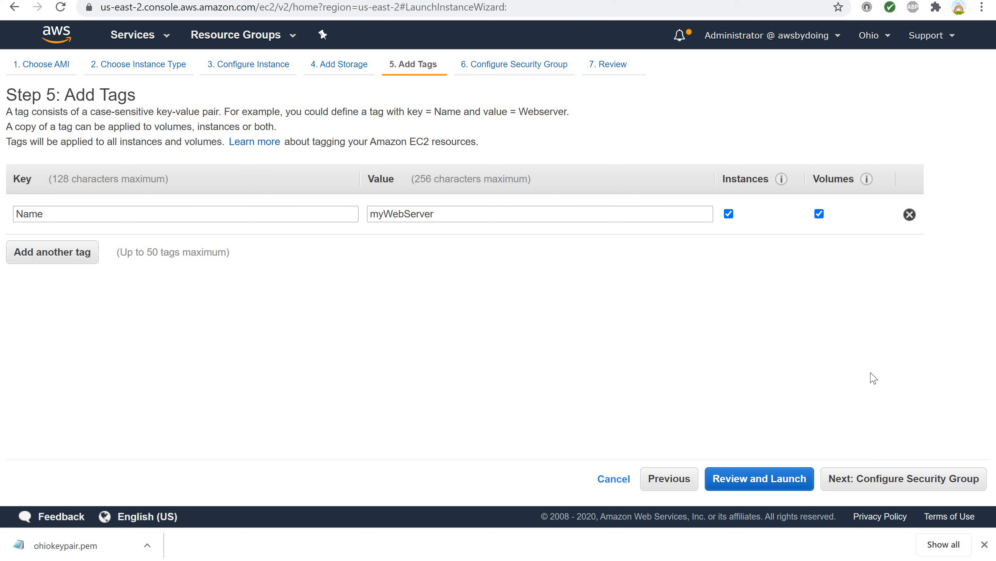
Assign the existing myWebServerSecurityGroup to the instance and proceed to the launch review.
click(912, 483)
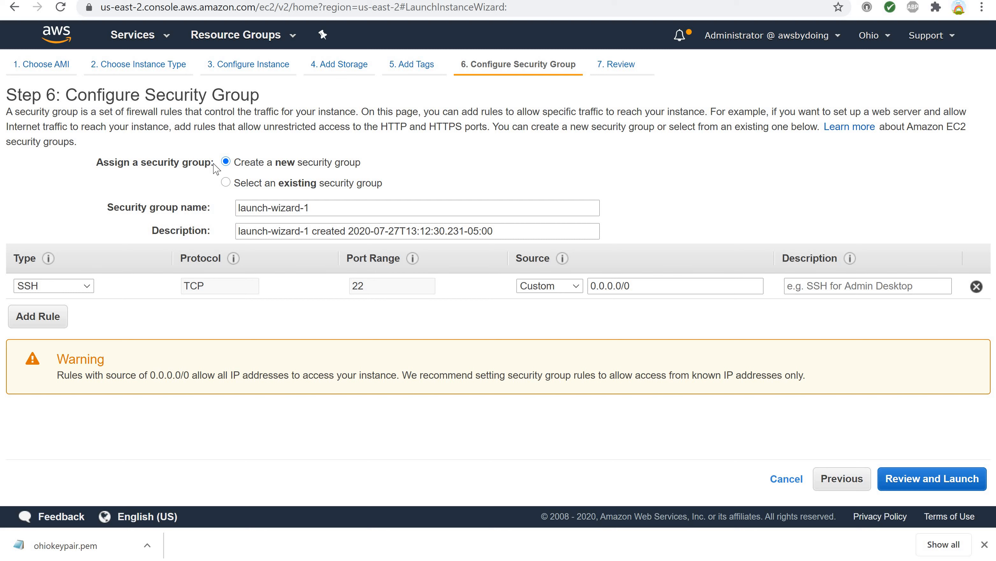
click(226, 183)
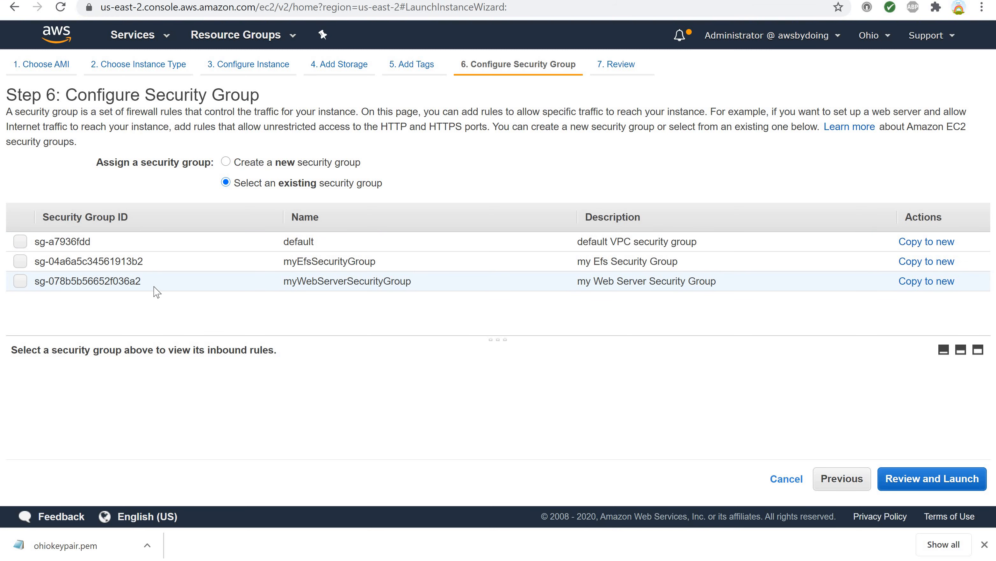
click(20, 281)
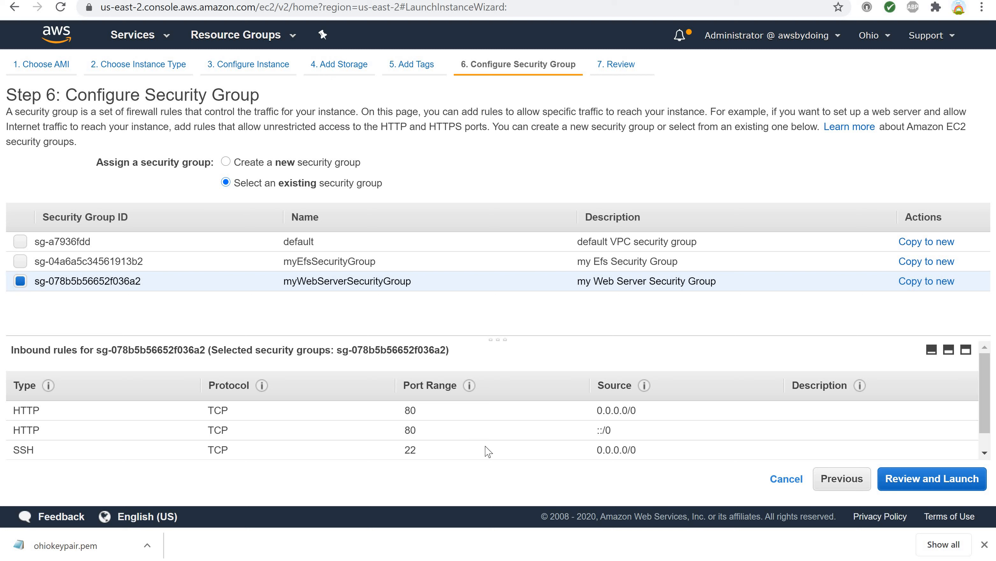
scroll(558, 446, down, 1)
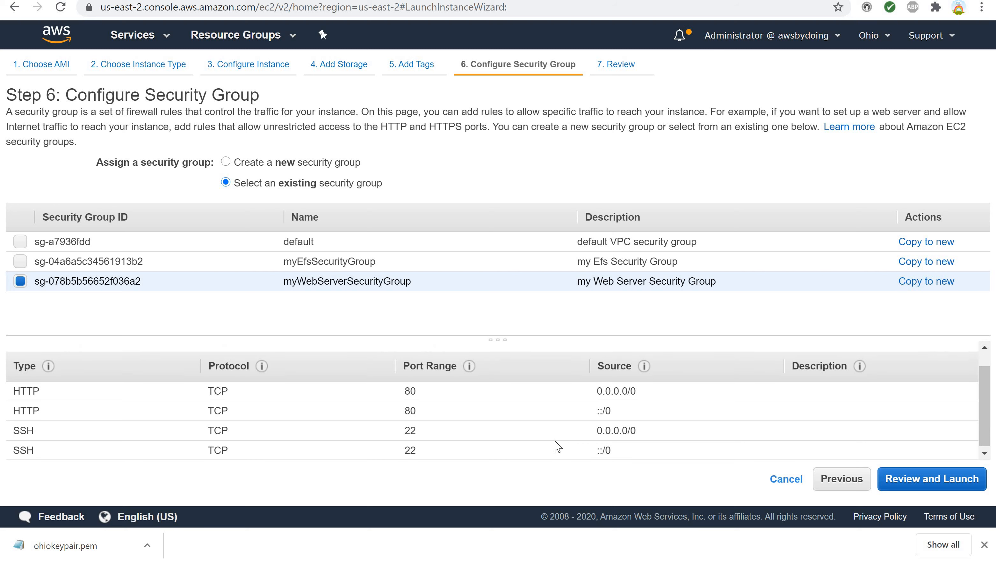
scroll(557, 446, up, 1)
scroll(556, 447, down, 1)
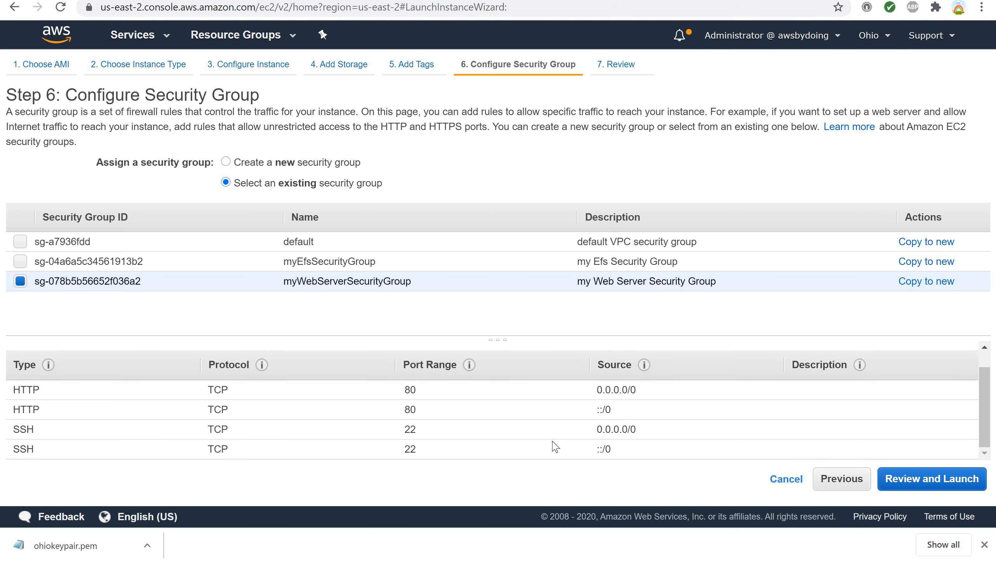
click(919, 483)
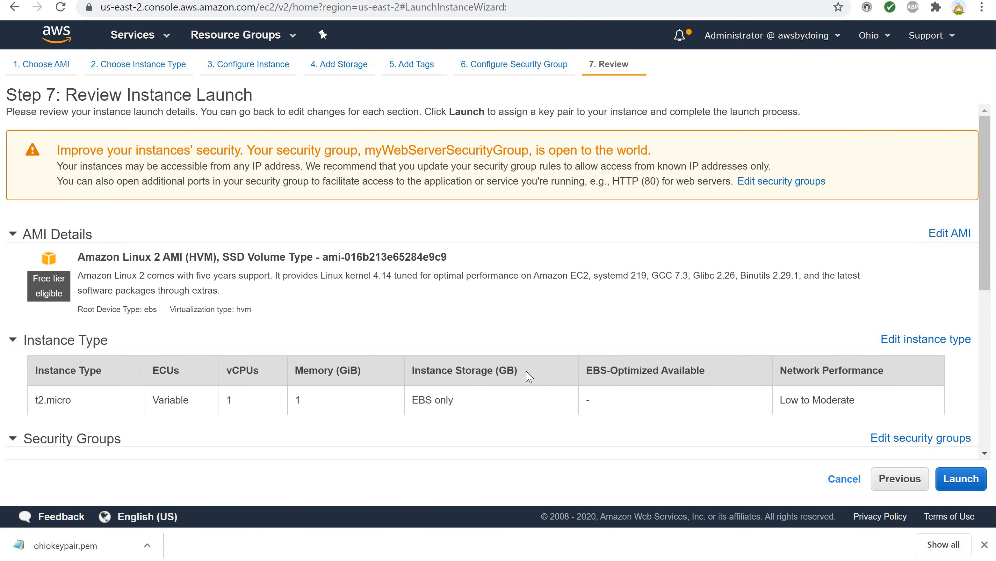
Review the instance launch summary, including the AMI, instance type and security group rules.
scroll(526, 378, down, 5)
scroll(526, 378, up, 4)
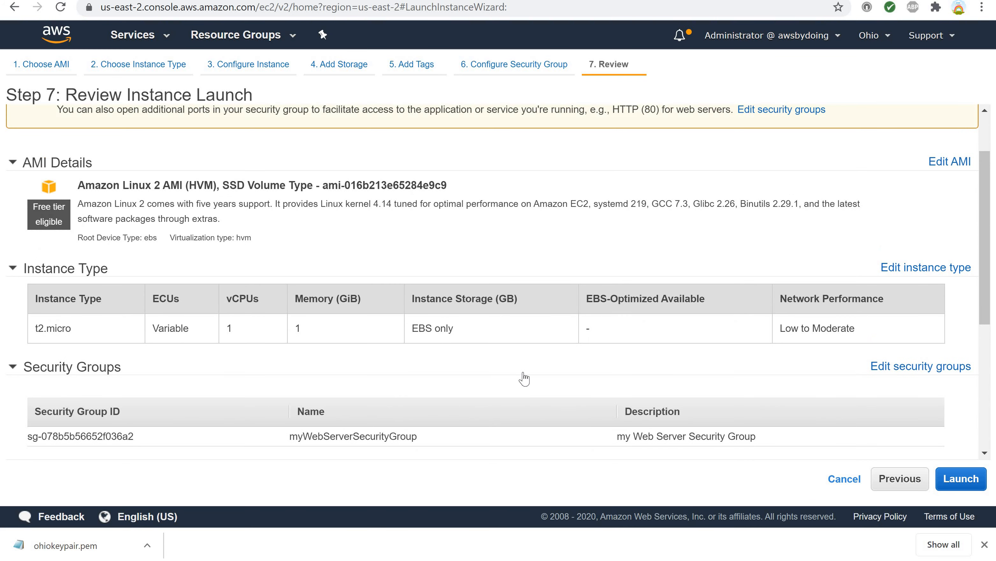
scroll(525, 378, down, 4)
scroll(526, 378, down, 3)
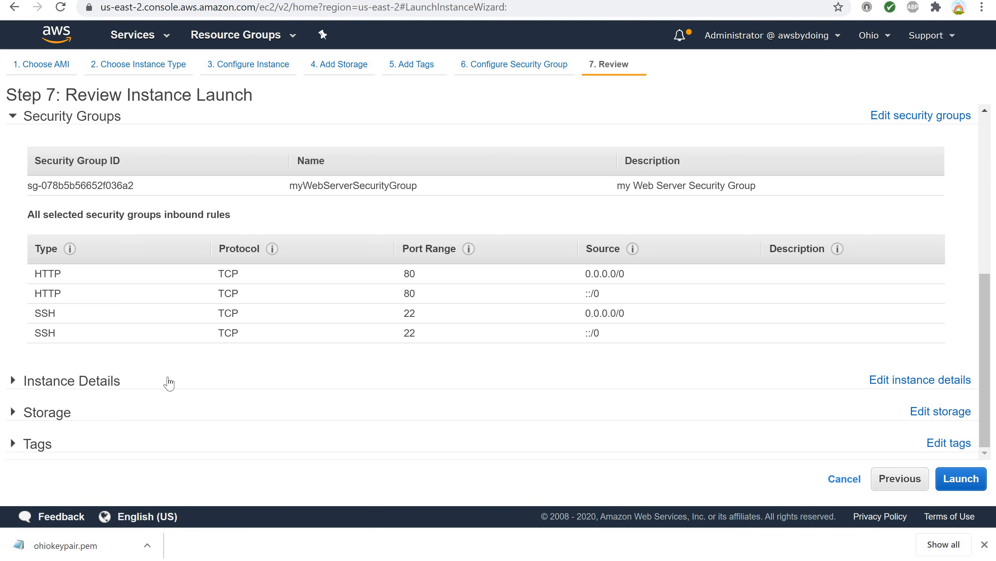
Expand and review the instance details, storage and tags sections of the launch summary.
click(59, 386)
scroll(59, 385, down, 6)
scroll(58, 385, down, 4)
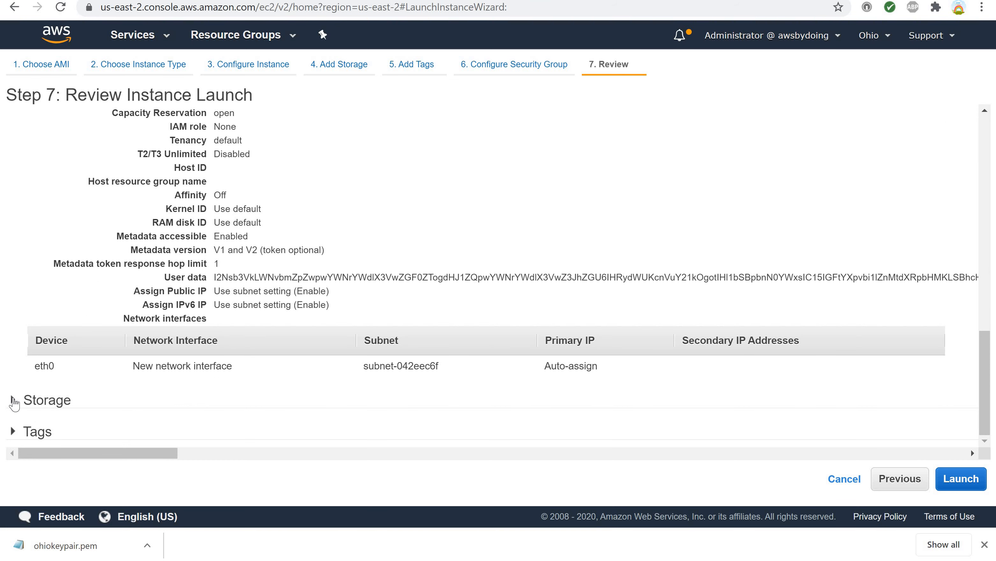
click(143, 398)
scroll(143, 398, down, 2)
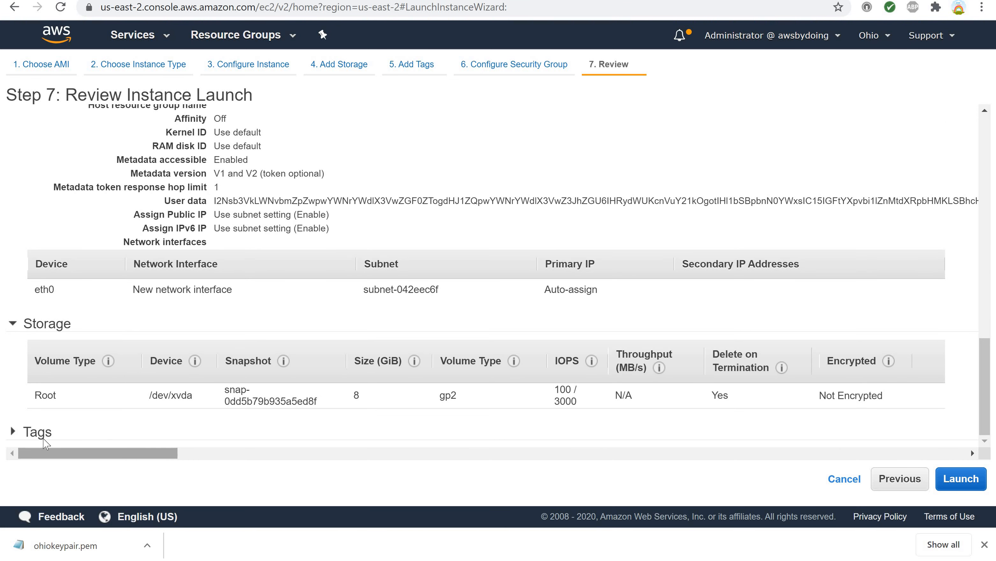
click(12, 433)
scroll(74, 409, down, 1)
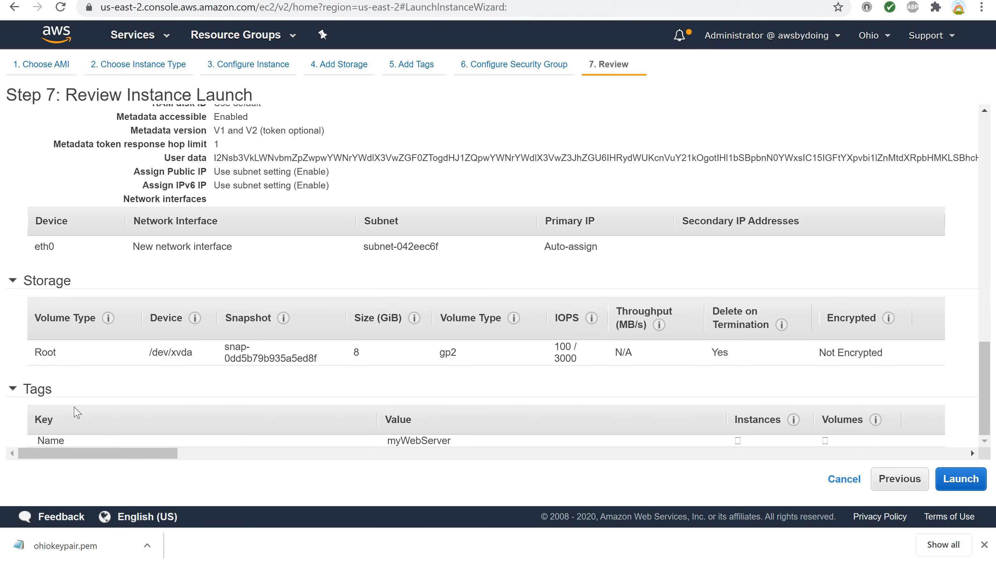
scroll(76, 413, up, 20)
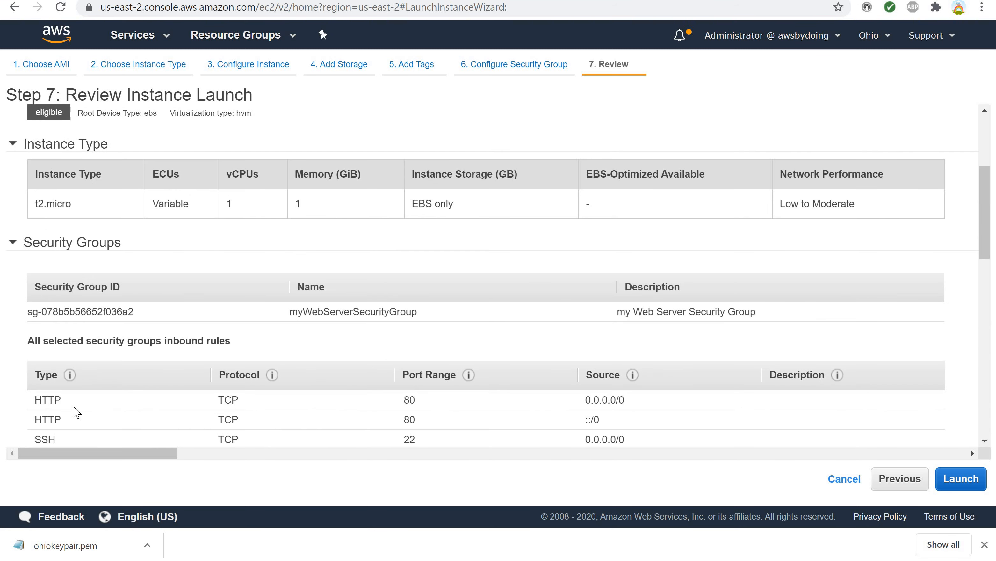
scroll(77, 412, down, 7)
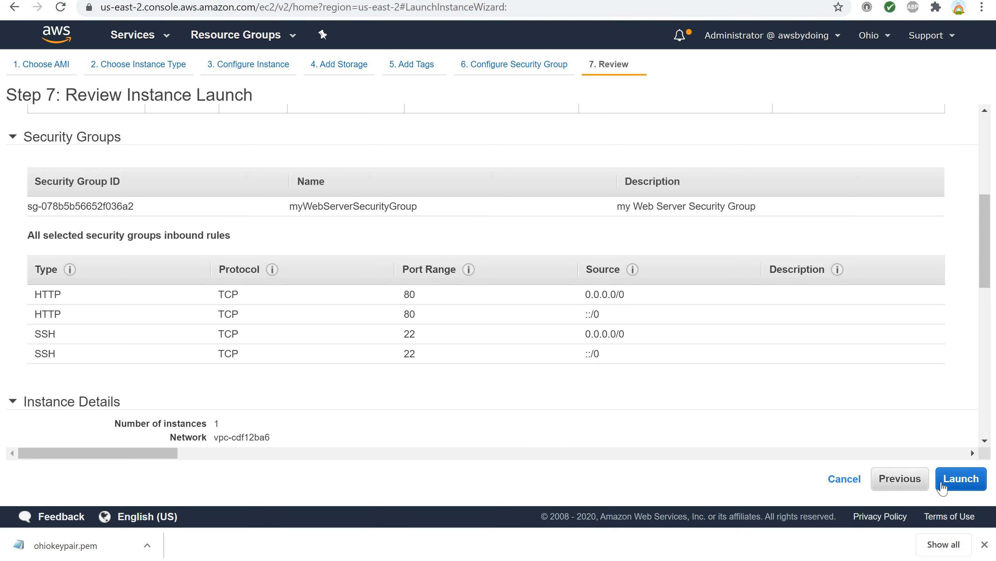
Launch the instance using the existing key pair ohiokeypair, acknowledging access to its private key file.
click(948, 482)
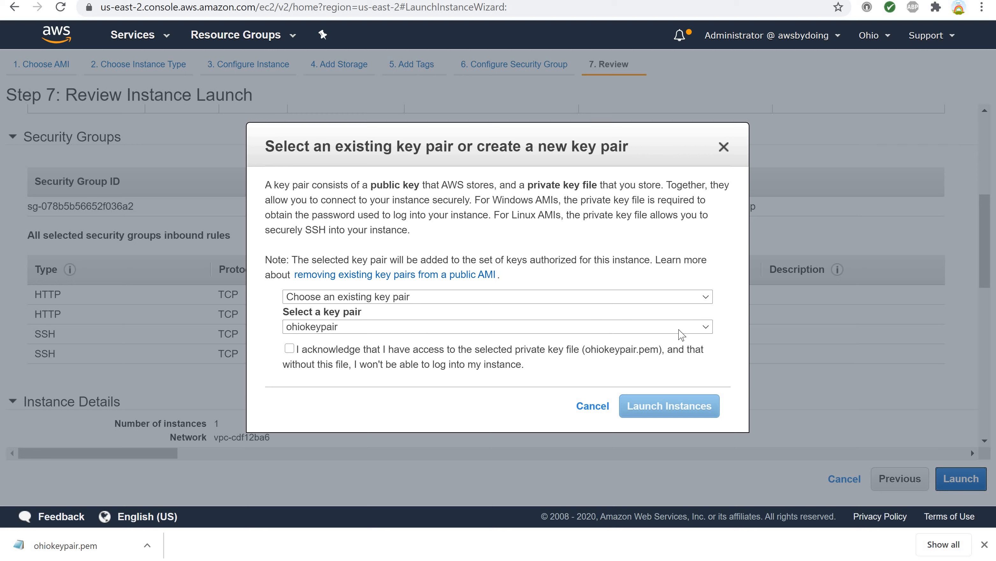
click(707, 300)
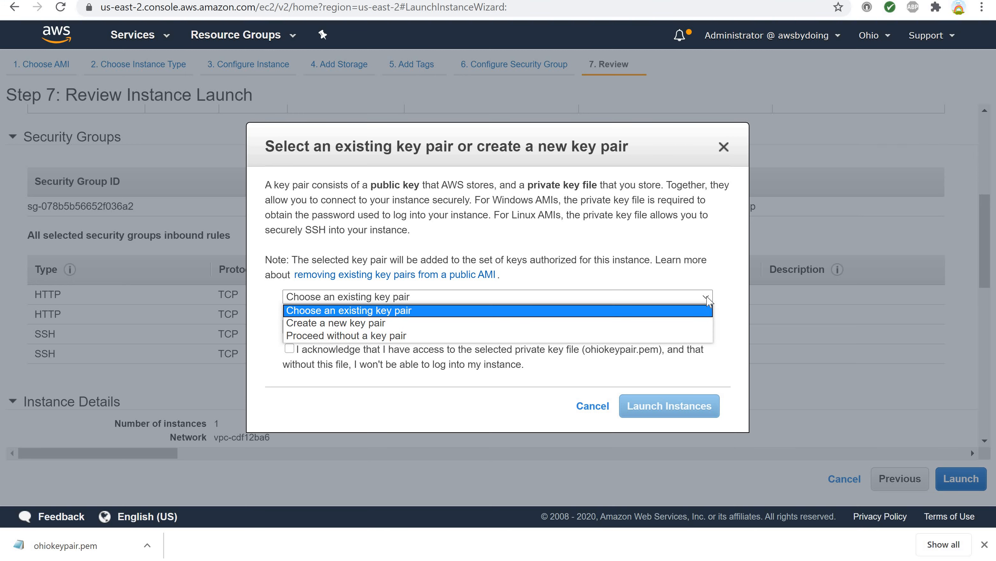
click(707, 301)
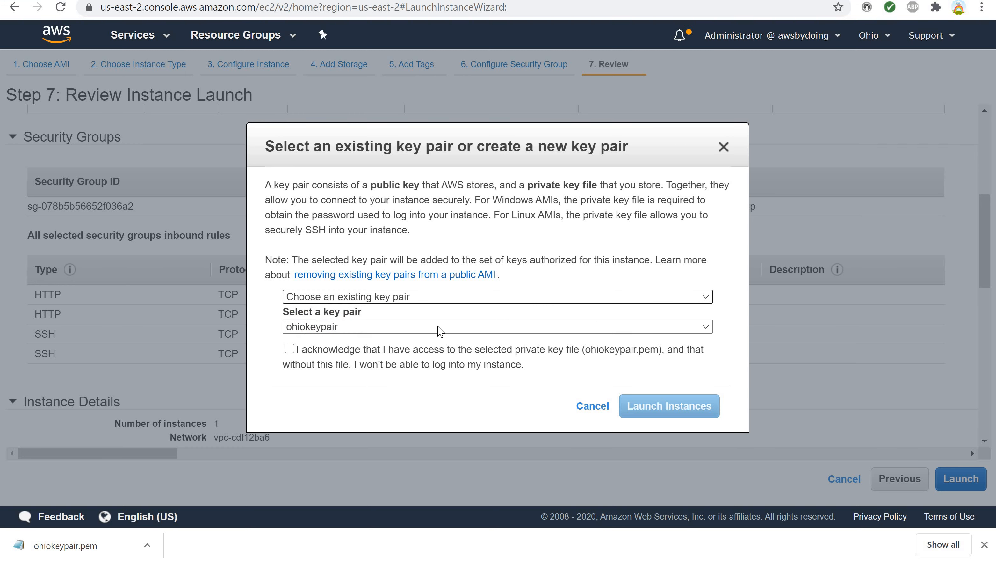
click(289, 349)
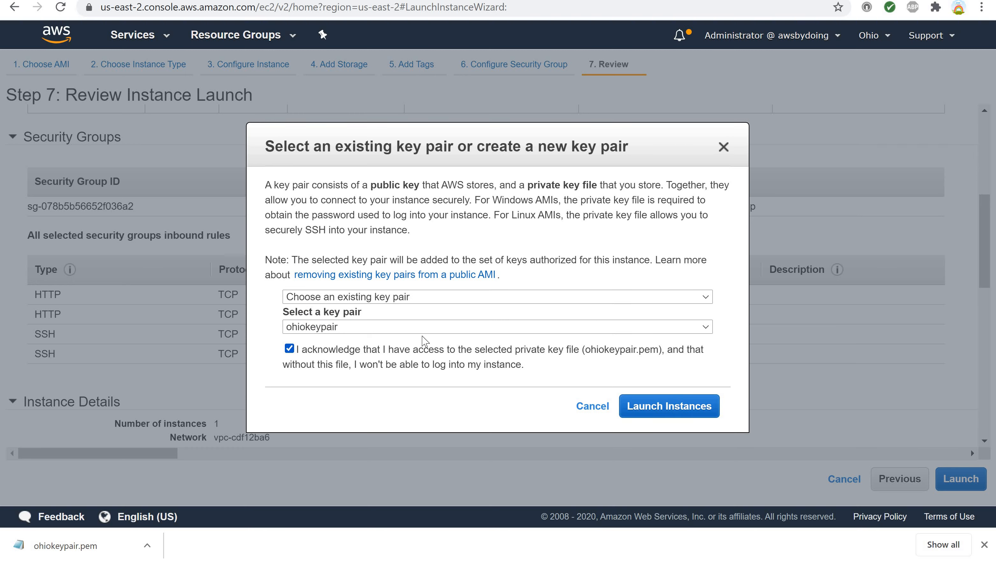
click(648, 413)
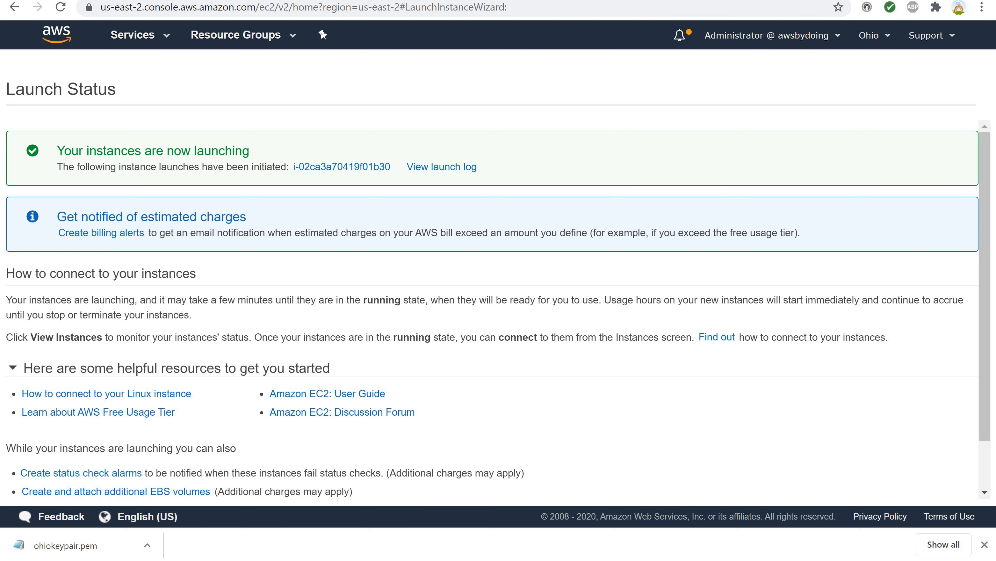
Go to the instances list to watch the new instance start up.
scroll(282, 420, down, 1)
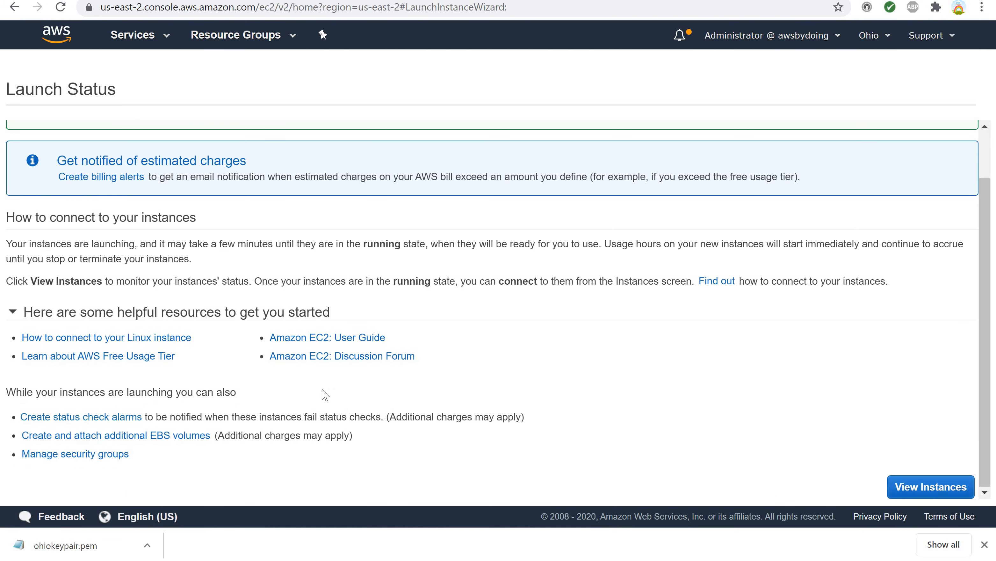
click(932, 497)
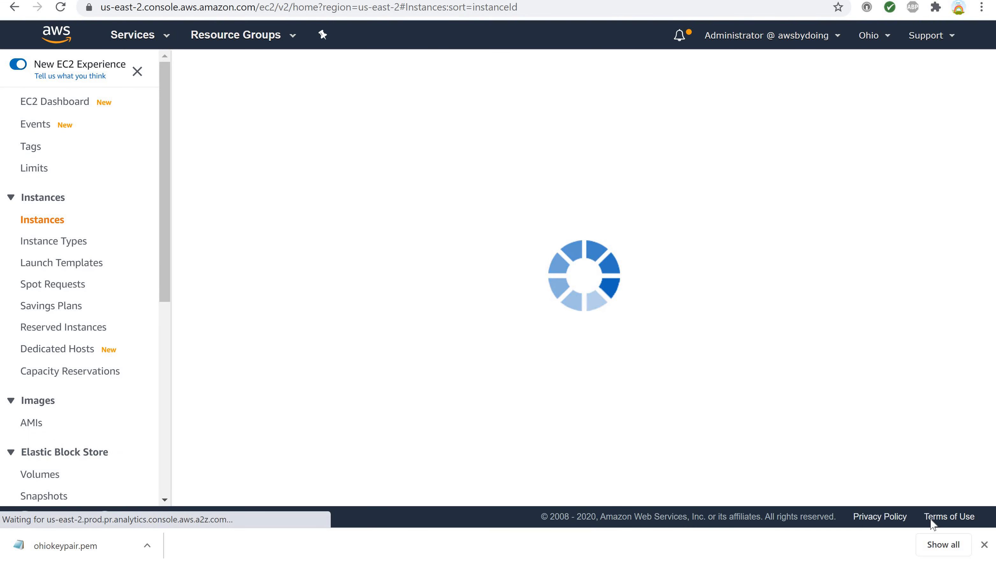
click(985, 544)
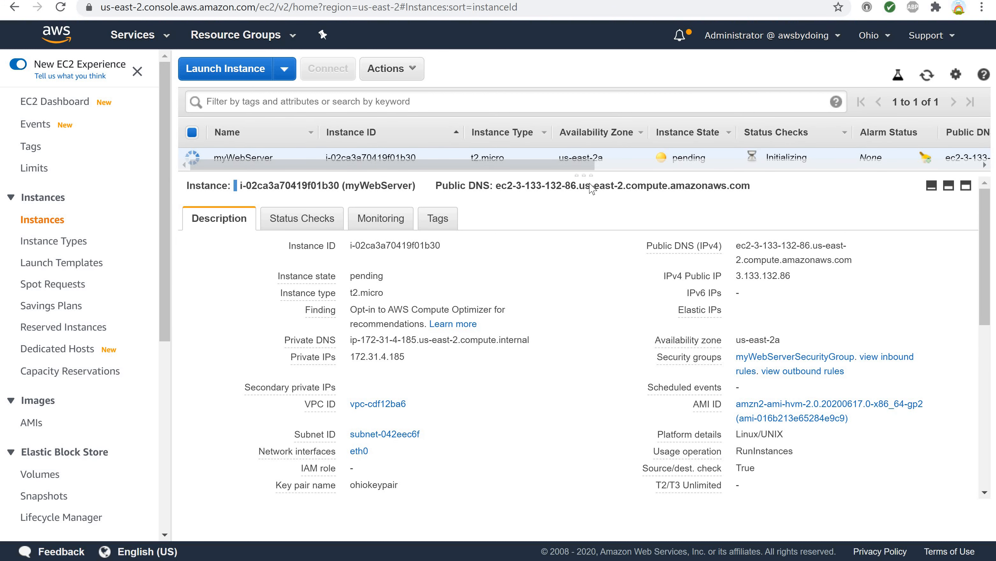
Open the connection instructions for myWebServer and copy the example SSH command.
drag(590, 176, 589, 183)
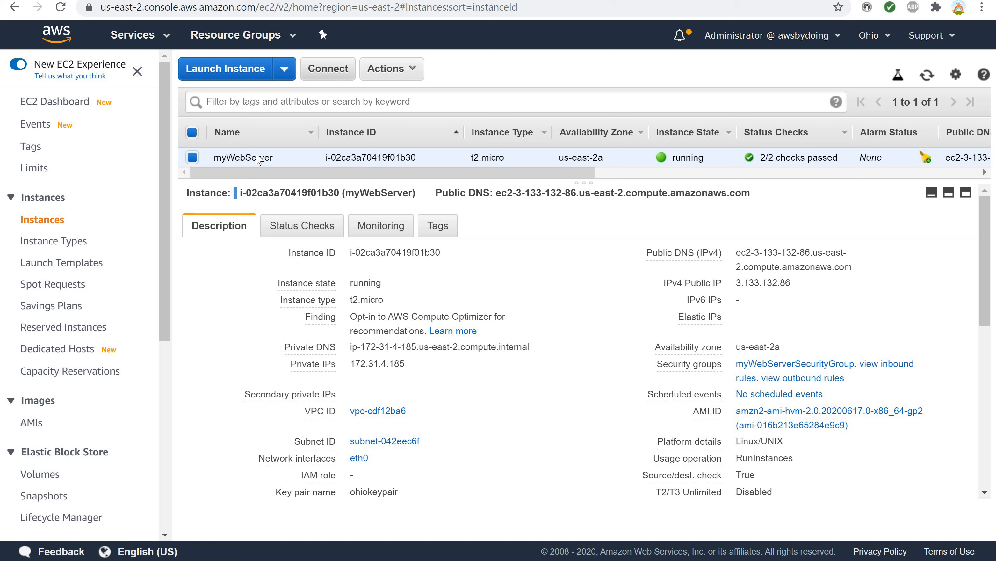
click(316, 70)
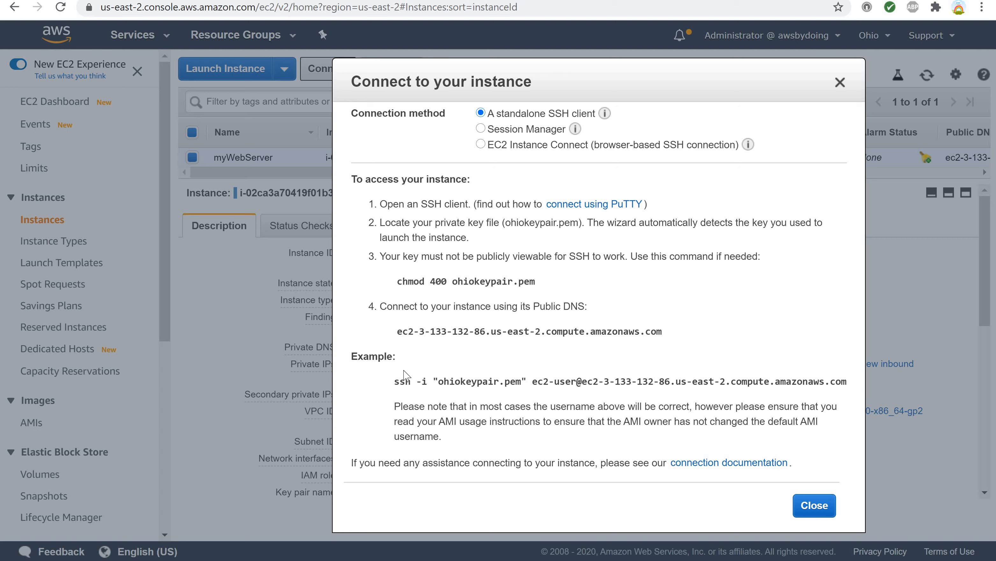
drag(396, 383, 847, 380)
key(ctrl+c)
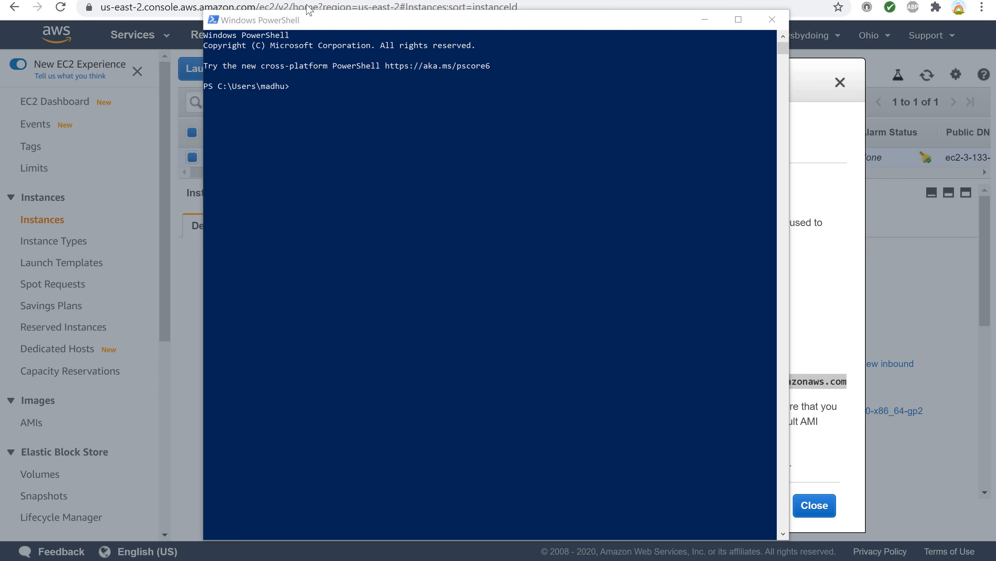
In PowerShell, change to the Downloads\keypairs folder and list its contents.
click(291, 88)
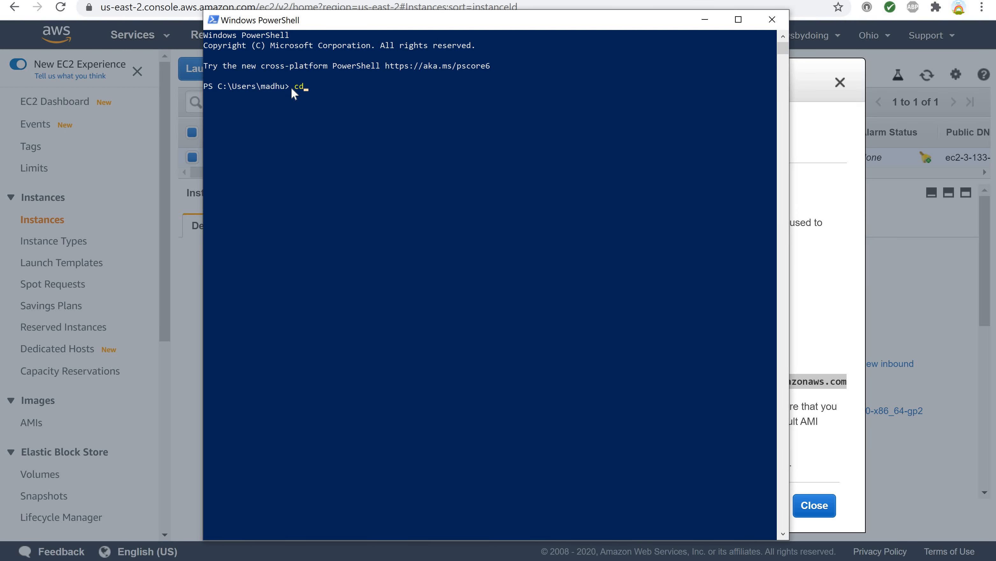
text(cd down)
key(Tab)
text(key)
key(Tab)
key(Return)
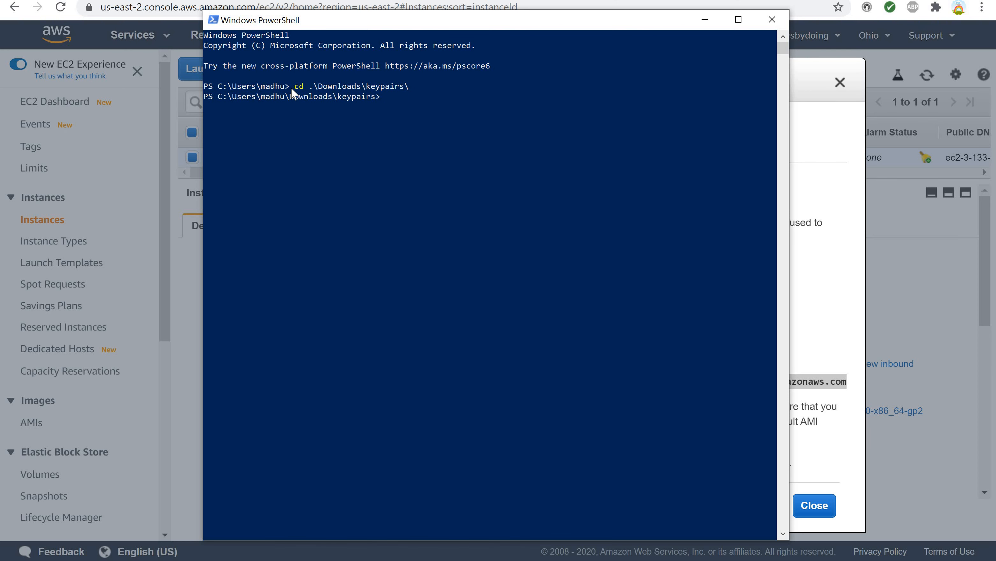
text(dir)
key(Return)
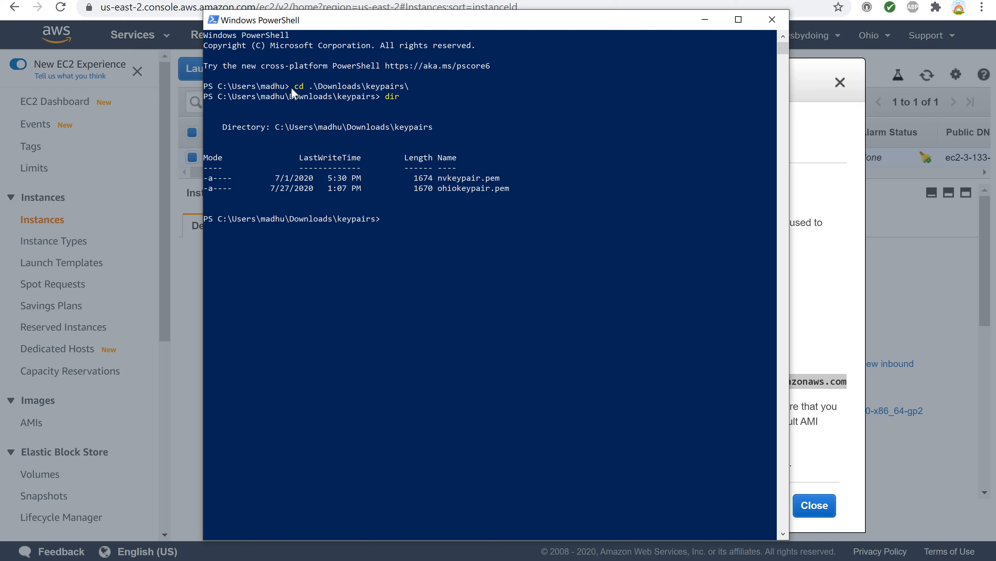
Run the copied SSH command to connect to the instance and accept the host's authenticity with yes.
right_click(381, 225)
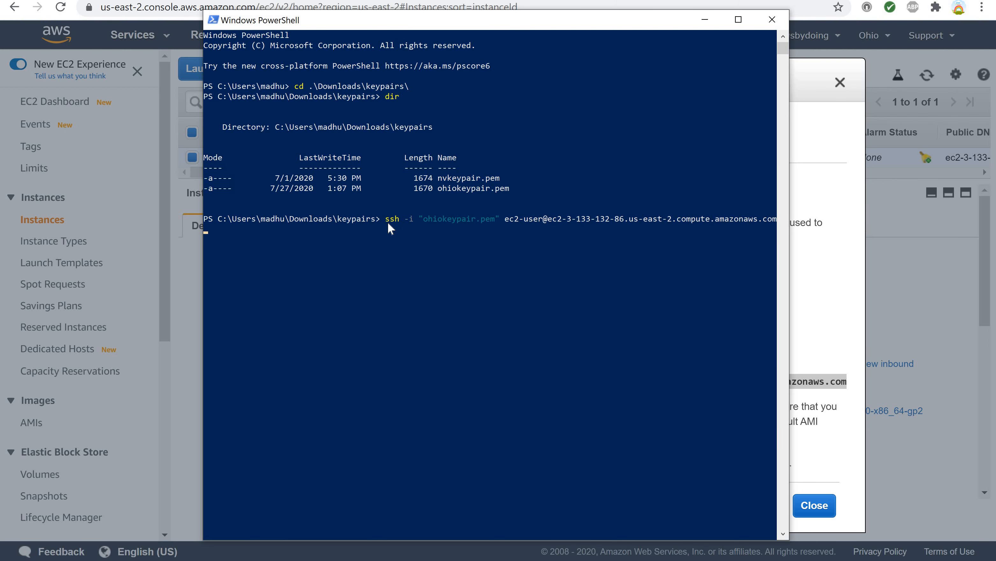
key(Return)
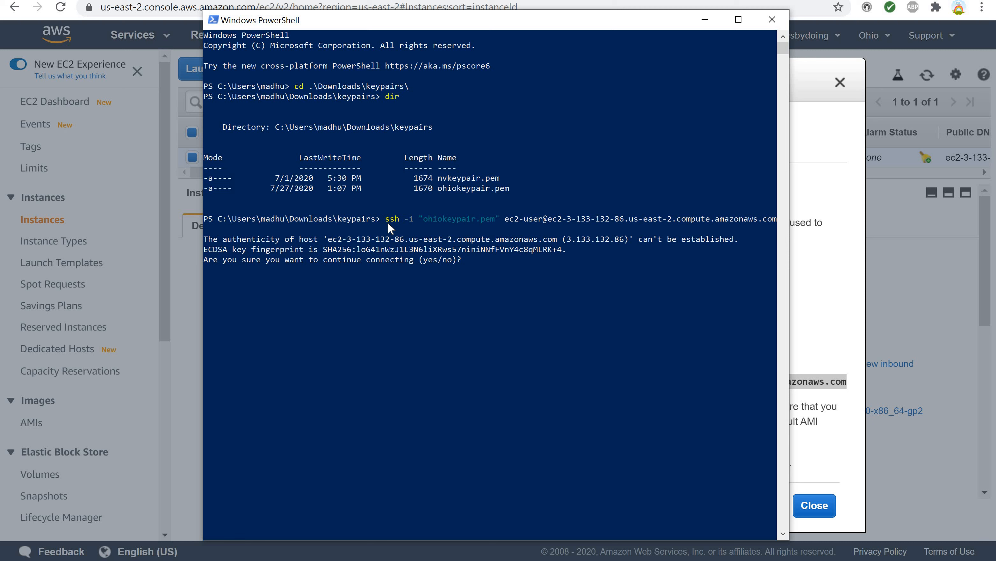
text(yes)
key(Return)
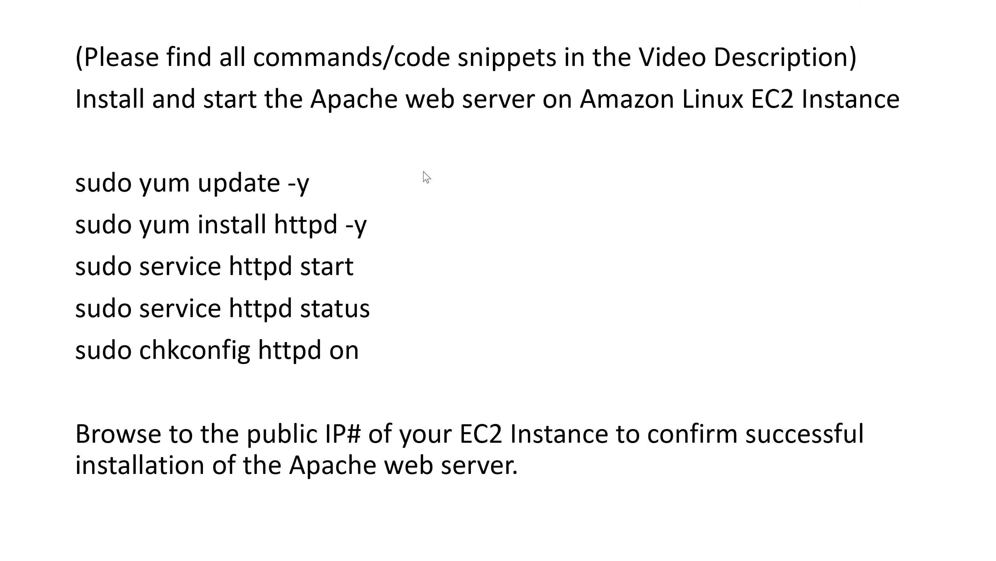
Copy the command sudo yum update -y from the slide and run it on the instance.
click(76, 183)
drag(209, 191, 321, 191)
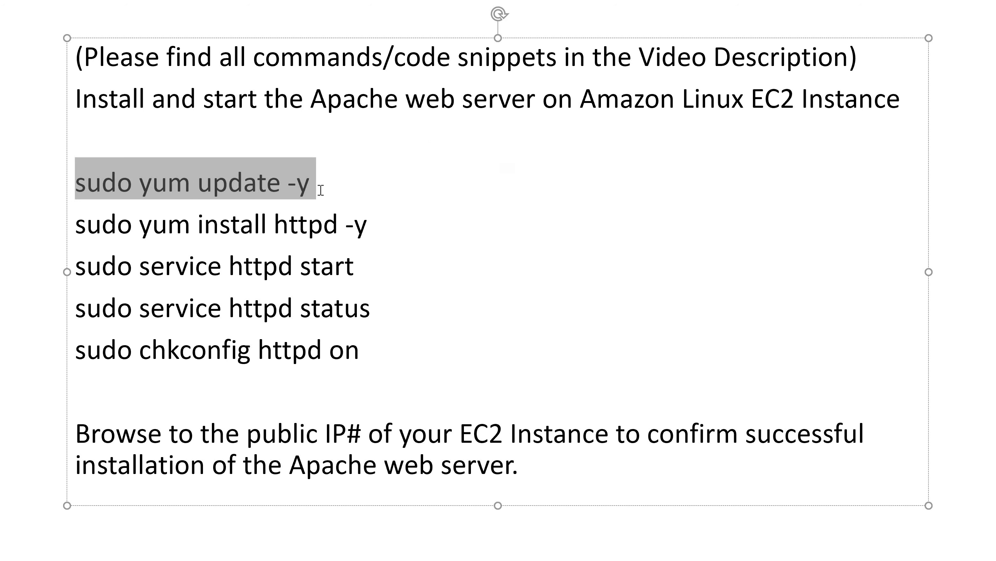
key(shift+Left)
key(ctrl+c)
key(alt+Tab)
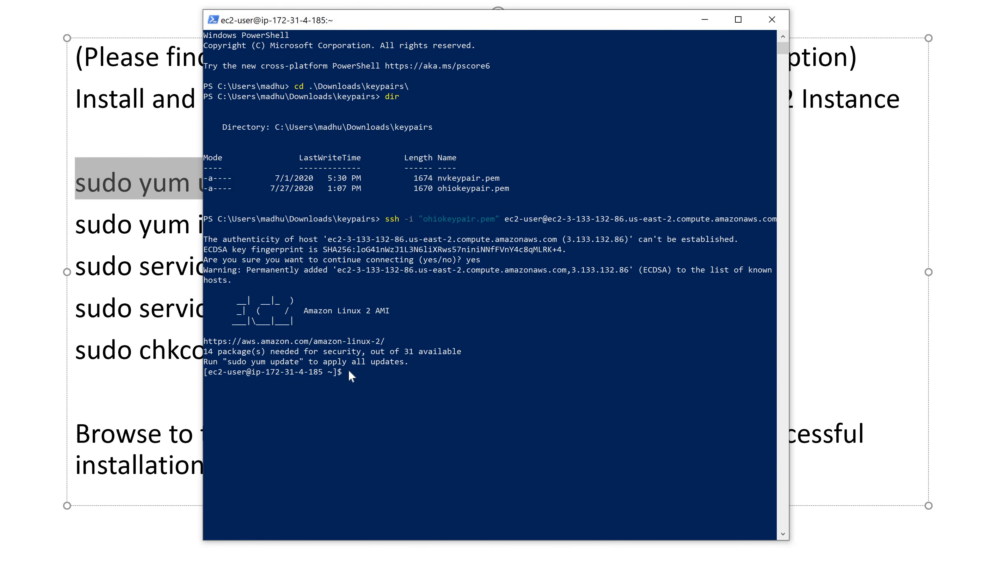
key(ctrl+v)
key(Return)
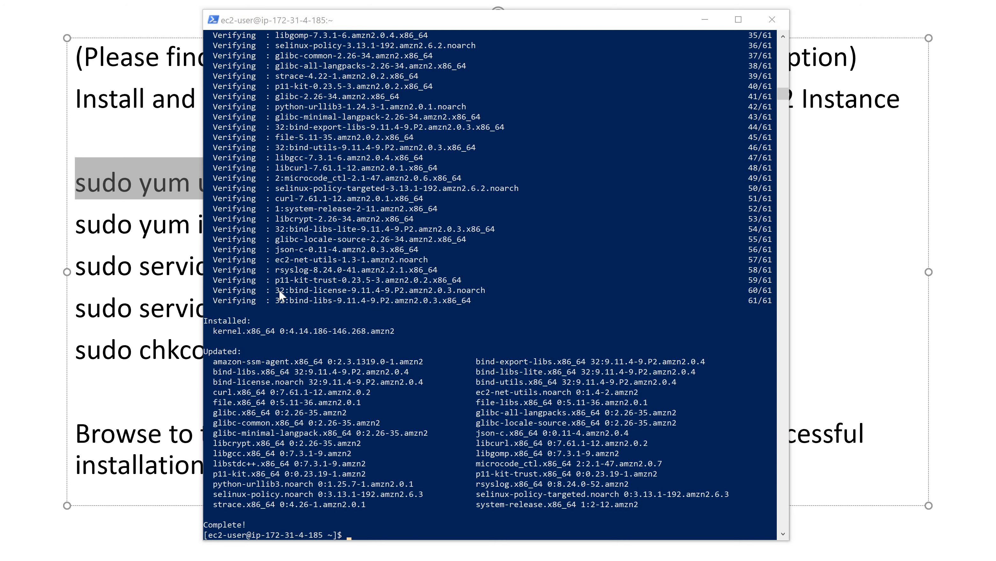
Copy the command sudo yum install httpd -y from the slide and run it on the instance.
scroll(279, 295, down, 2)
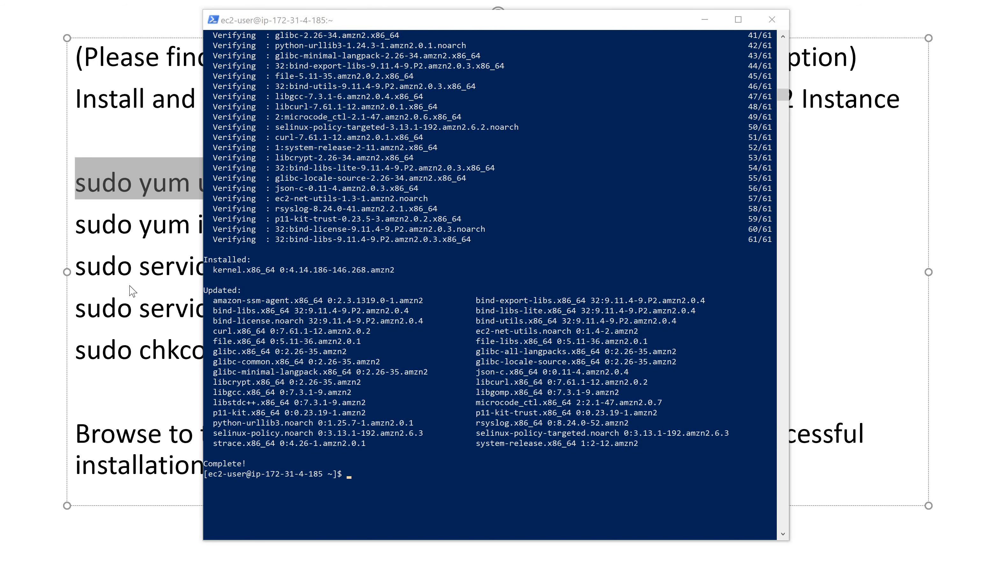
click(142, 278)
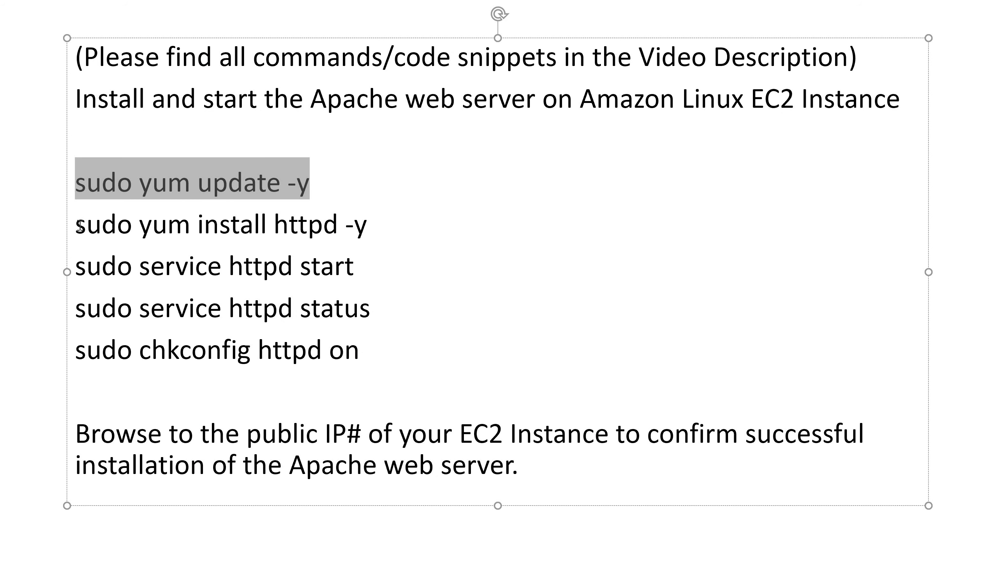
drag(78, 226, 374, 229)
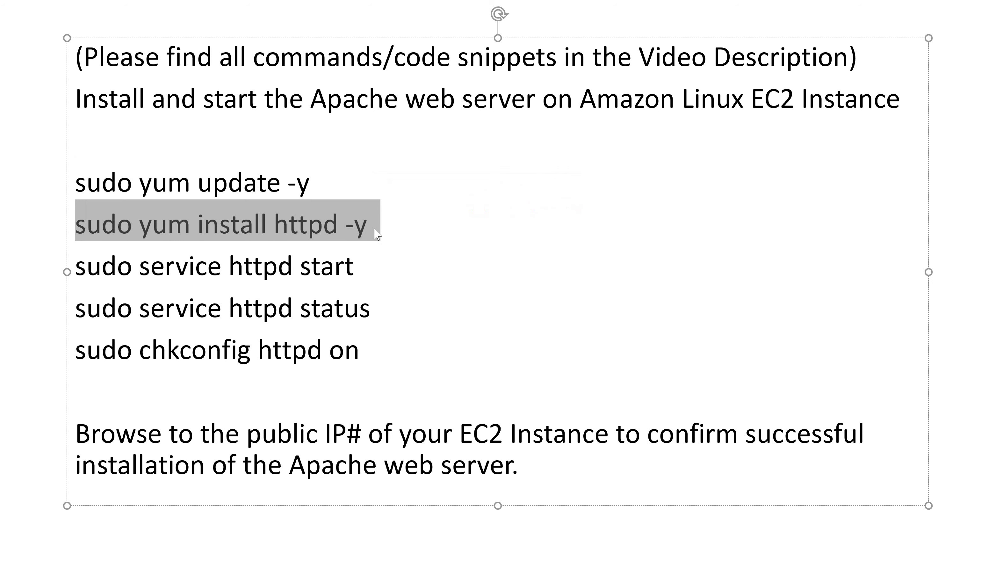
key(shift+Left)
key(ctrl+c)
key(alt+Tab)
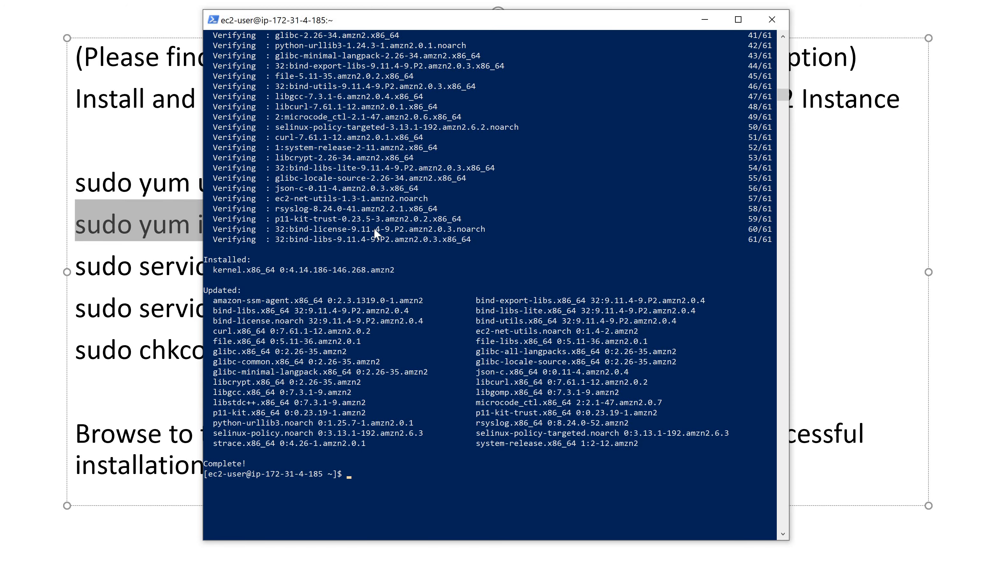
scroll(383, 236, down, 3)
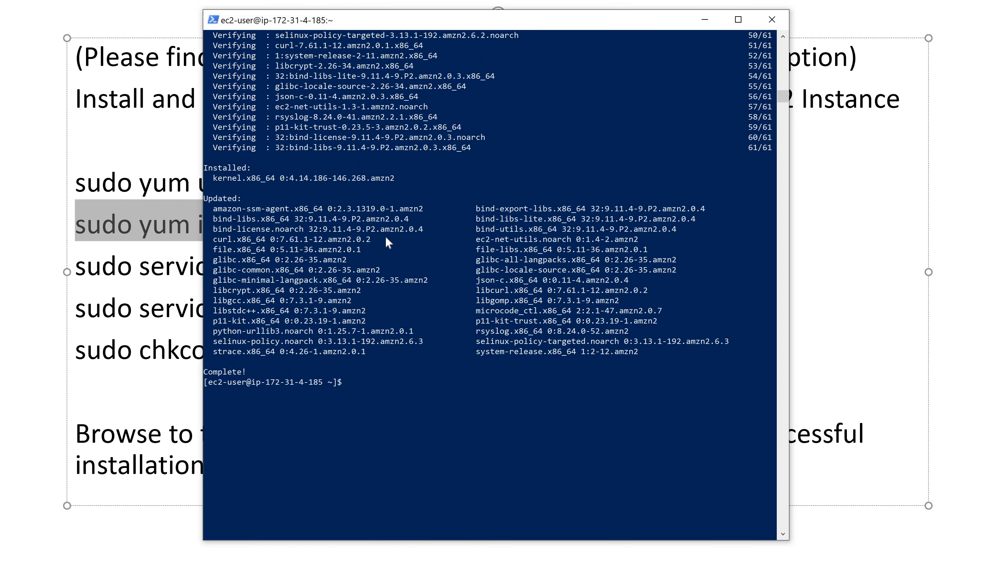
right_click(347, 389)
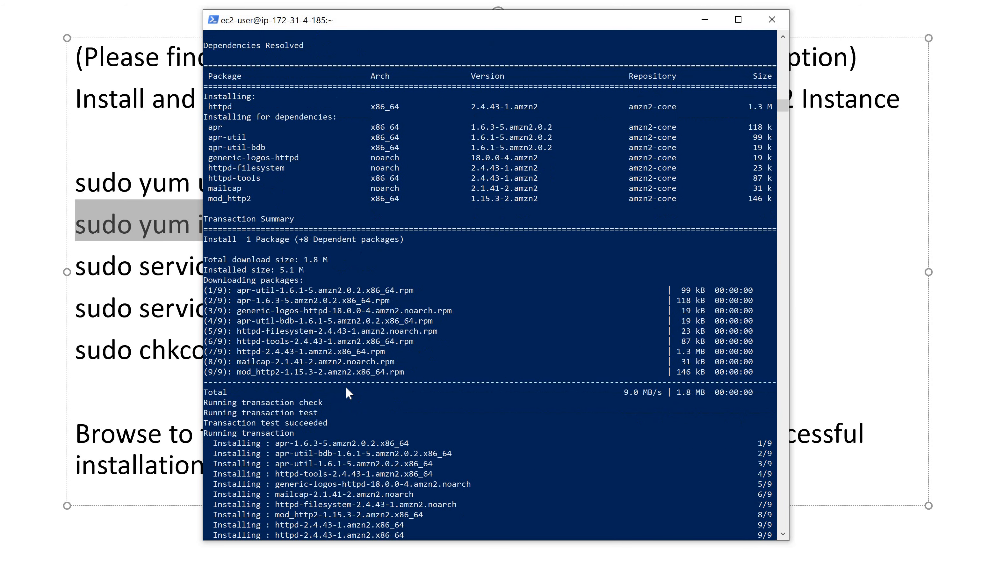
Copy the command sudo service httpd start from the slide and run it on the instance.
click(138, 291)
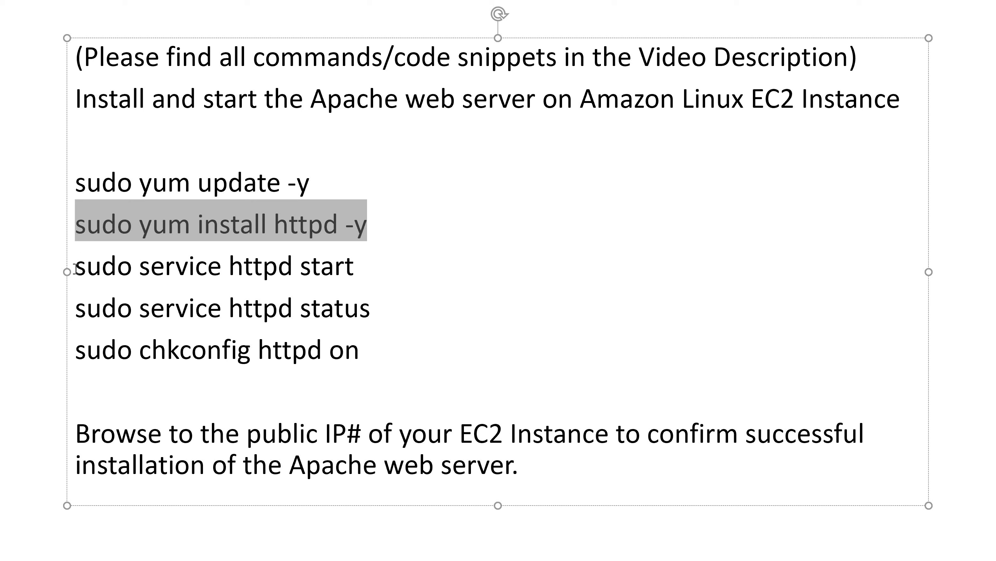
drag(75, 271, 350, 272)
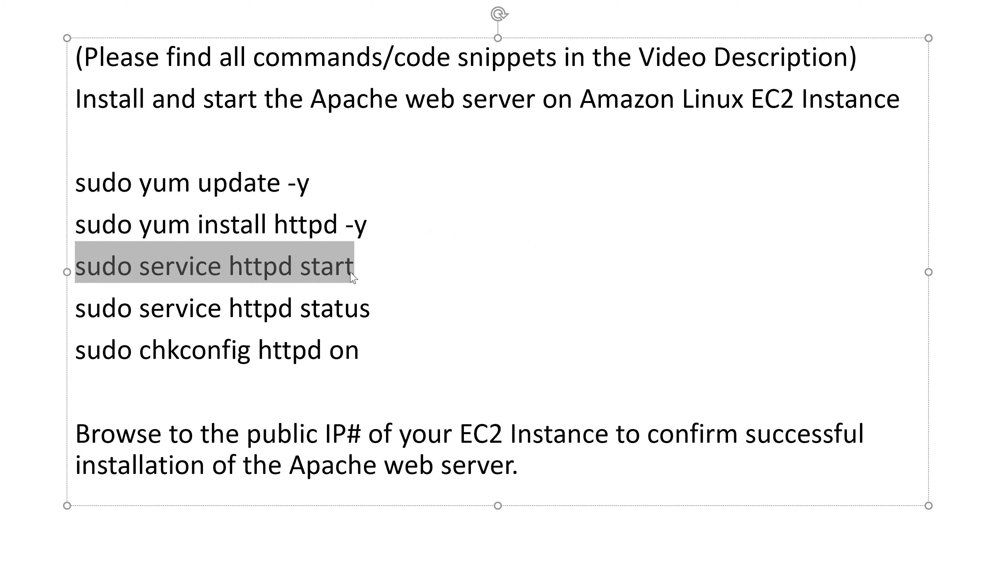
key(alt+Tab)
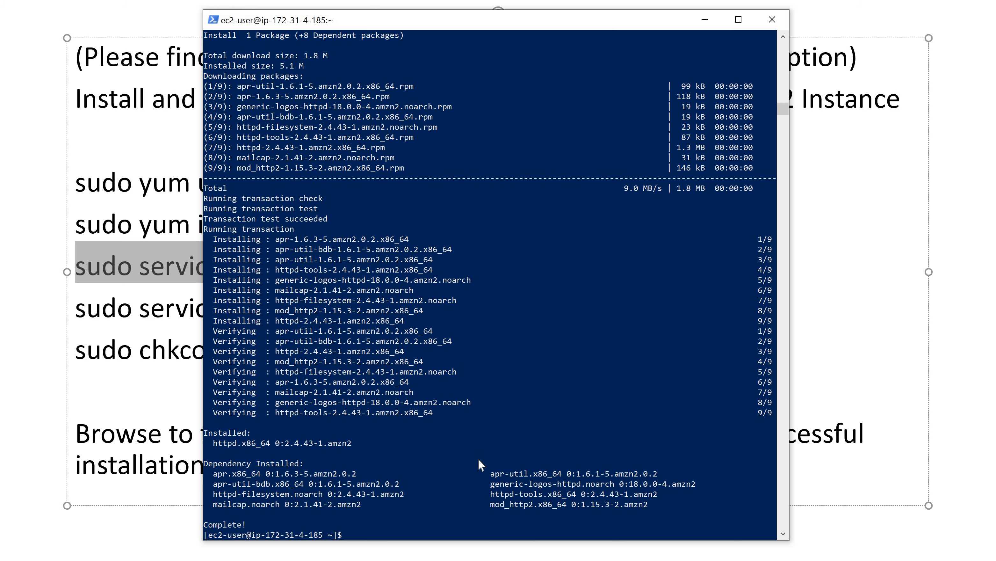
scroll(439, 373, down, 6)
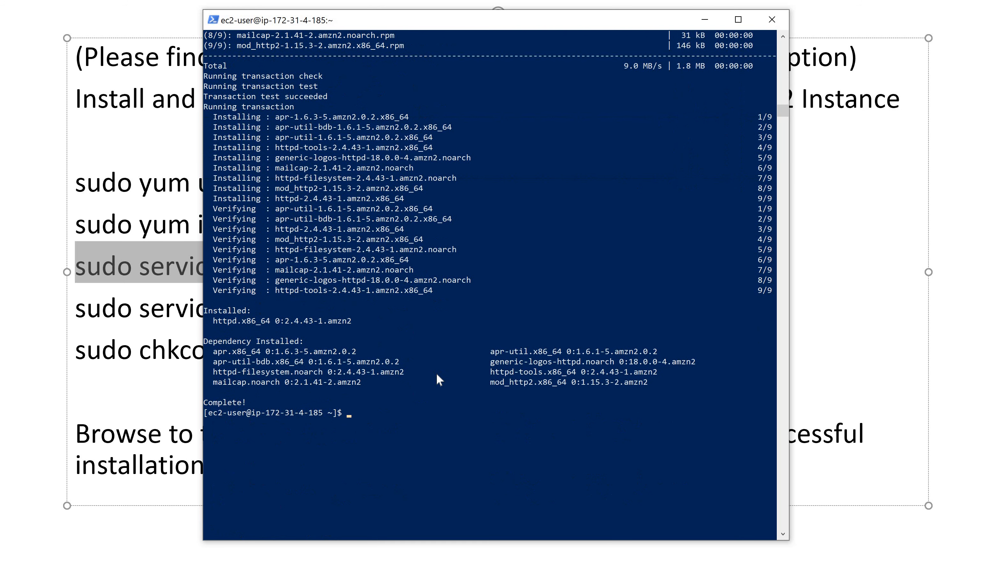
right_click(351, 358)
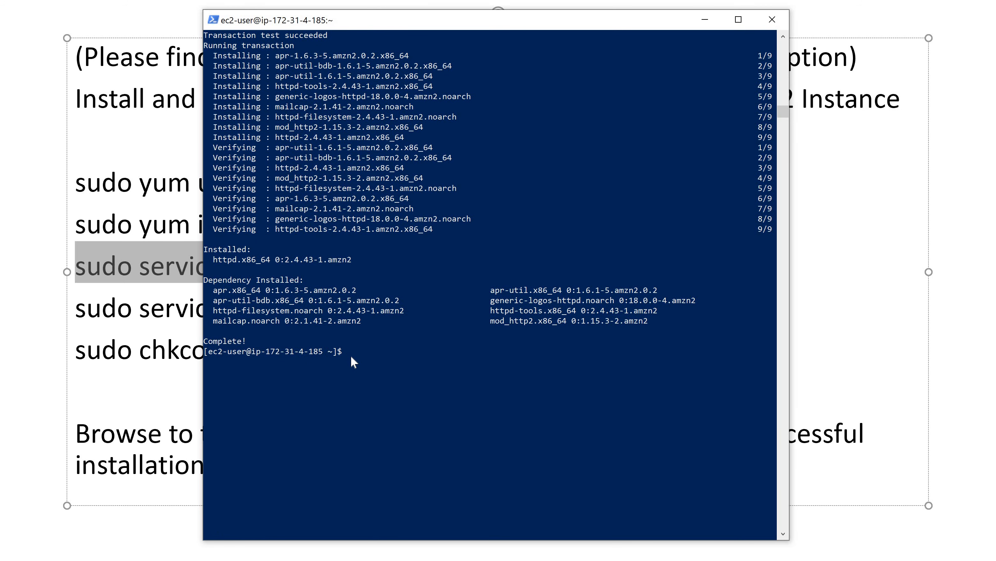
key(Return)
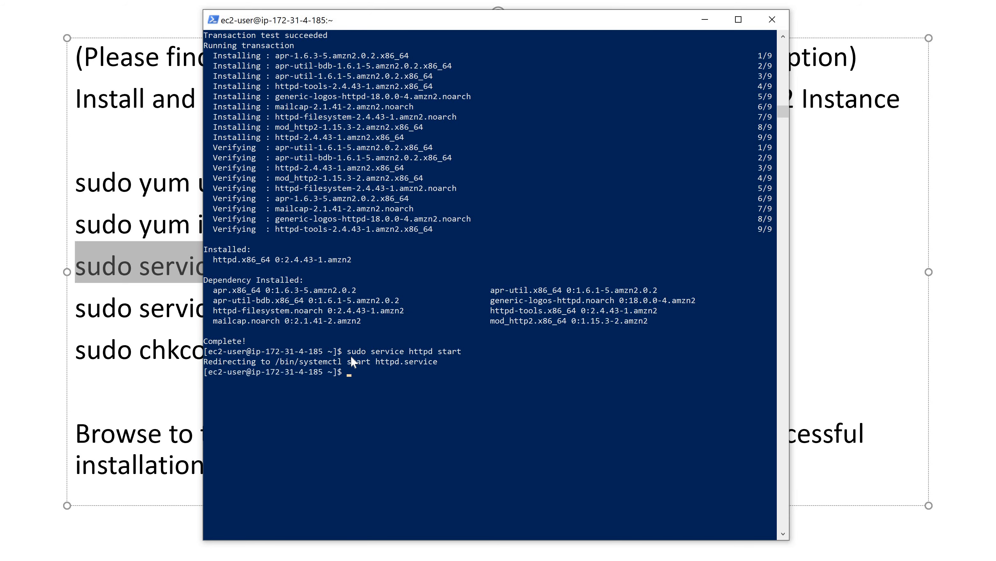
Copy the command sudo service httpd status from the slide to run it on the instance.
click(101, 314)
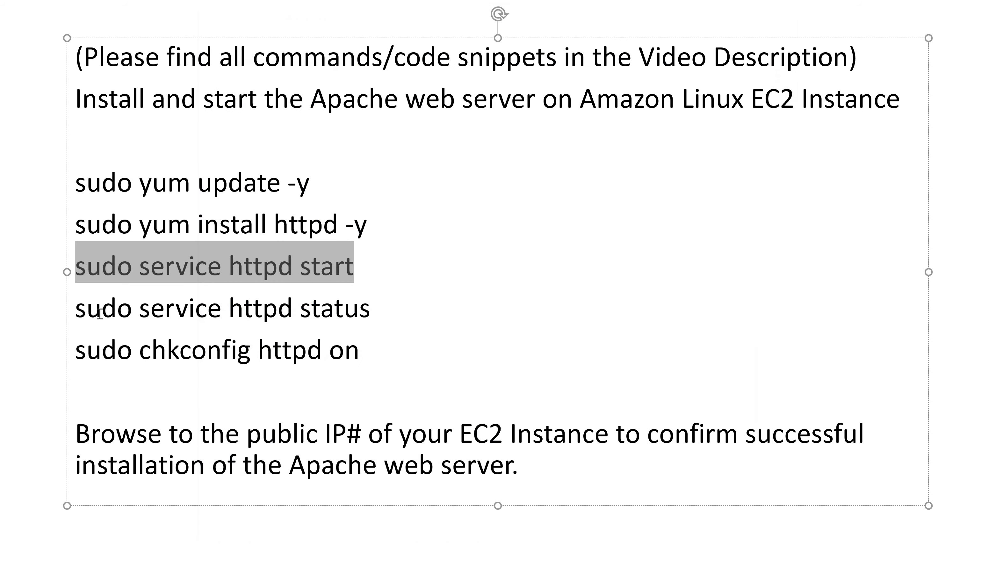
drag(107, 312, 391, 321)
key(shift+Left)
key(shift+Left)
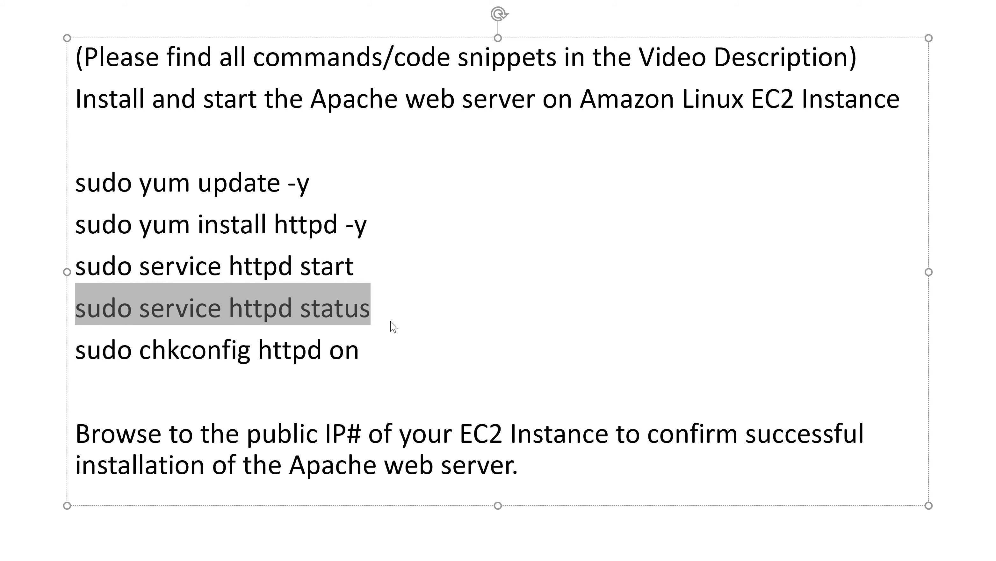
key(alt+Tab)
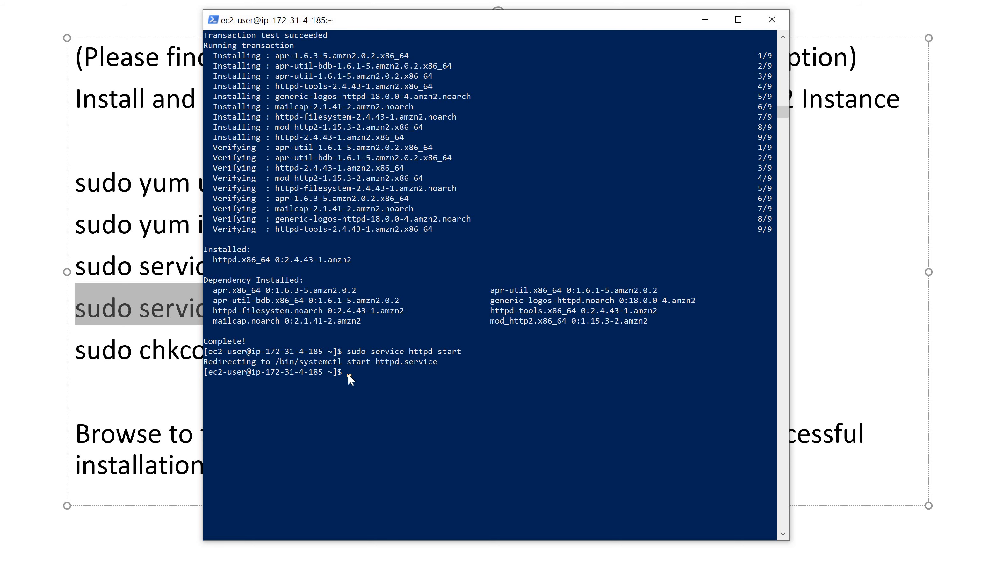